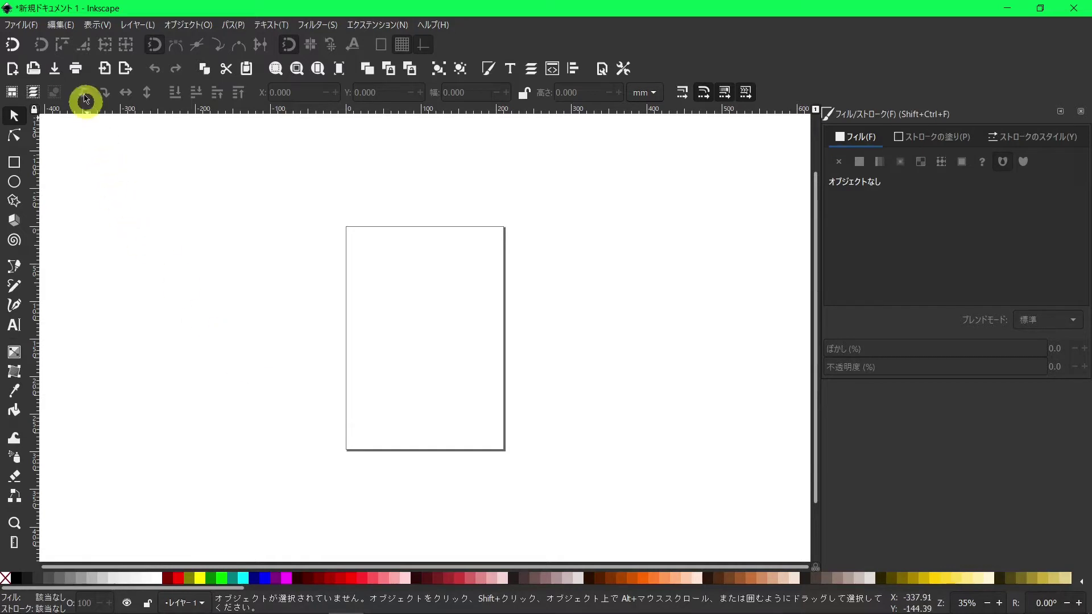
Turn off the A4 page border in Document Properties and zoom the canvas to 1:1
{"action": "left_click", "coordinate": [20, 24]}
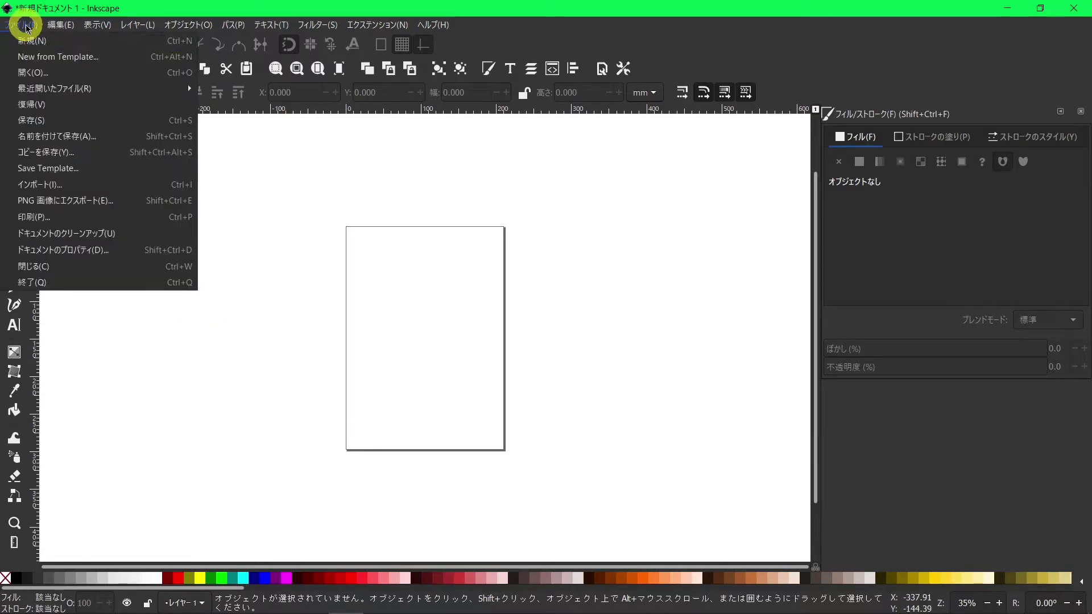
{"action": "left_click", "coordinate": [35, 250]}
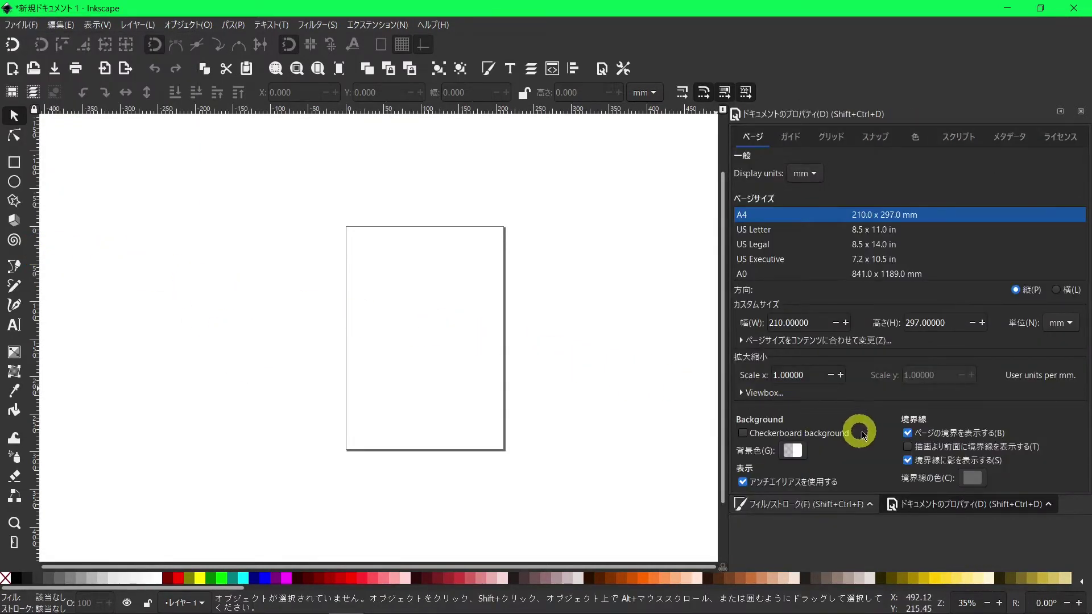
{"action": "left_click", "coordinate": [908, 434]}
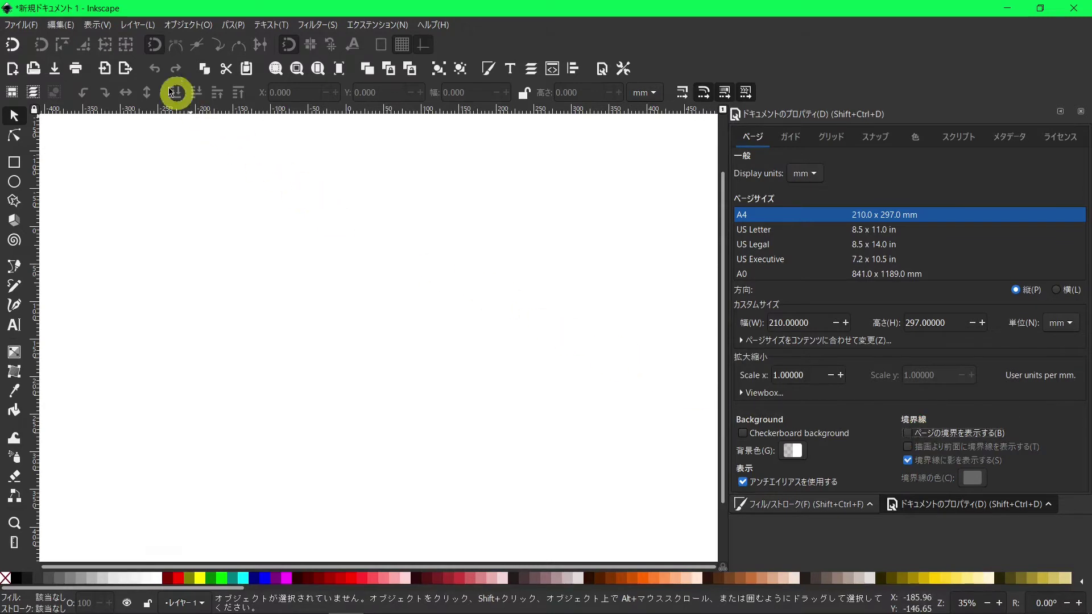
{"action": "left_click", "coordinate": [98, 24]}
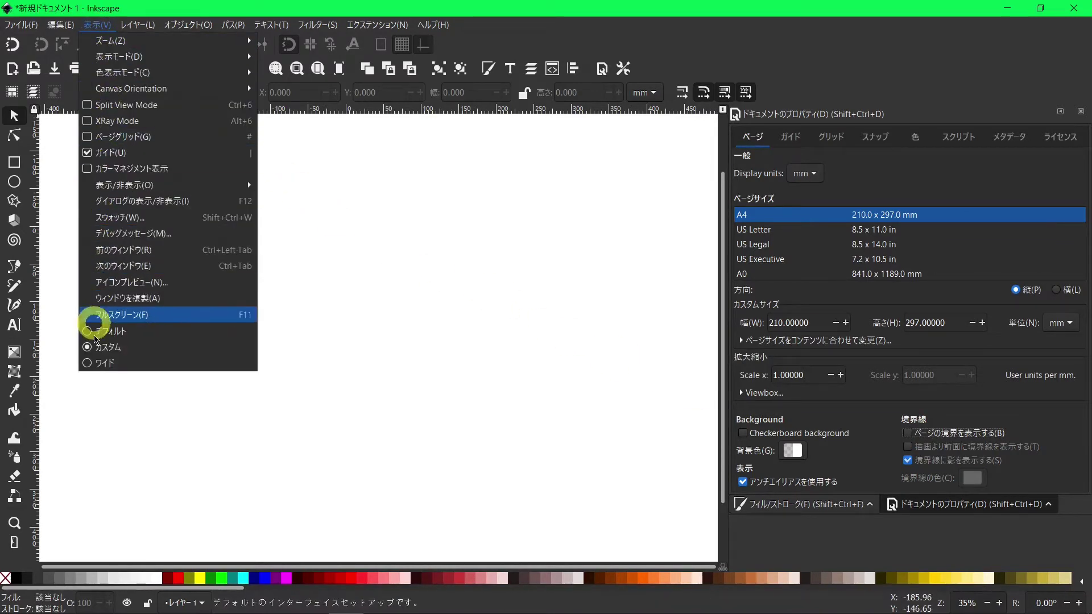
{"action": "mouse_move", "coordinate": [111, 40]}
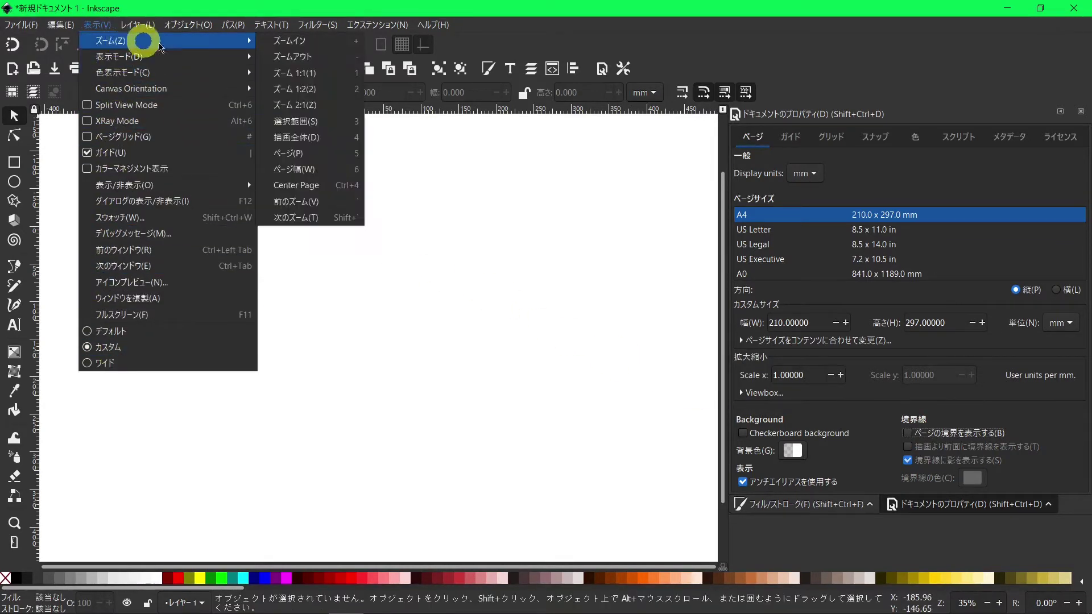
{"action": "left_click", "coordinate": [289, 76]}
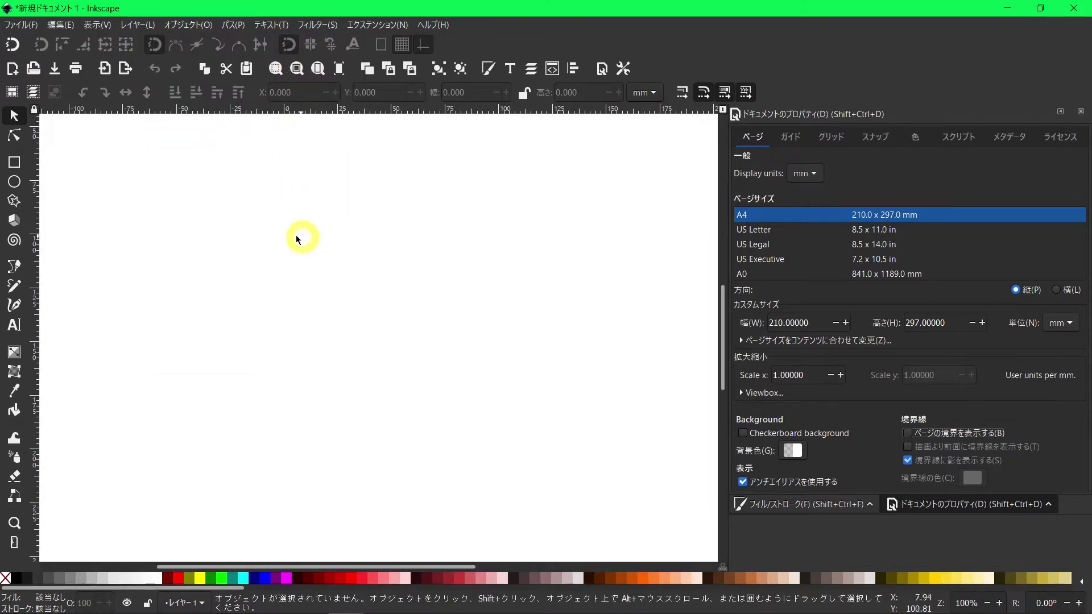
Draw a 147.108 × 147.108 mm square, fill it orange #FF9955, and deselect it
{"action": "left_click", "coordinate": [14, 162]}
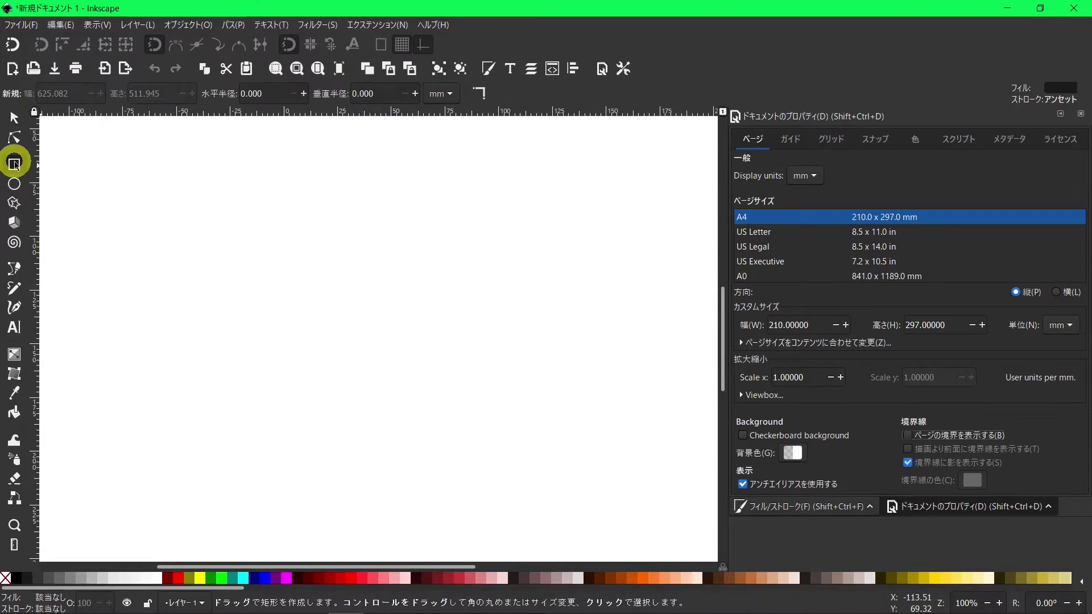
{"action": "left_click_drag", "start_coordinate": [230, 210], "coordinate": [555, 523]}
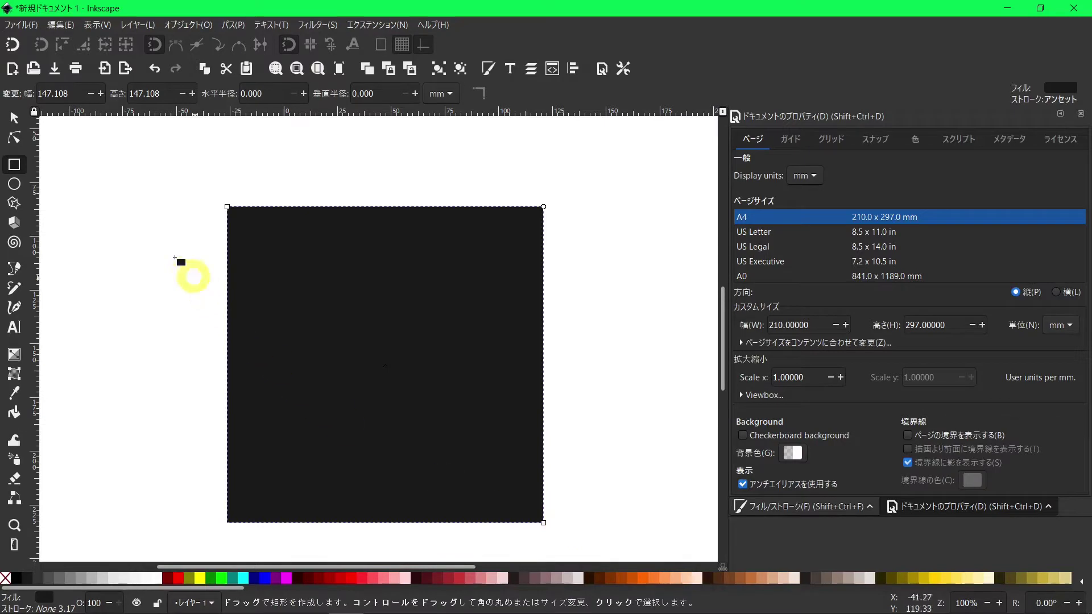
{"action": "left_click", "coordinate": [15, 118]}
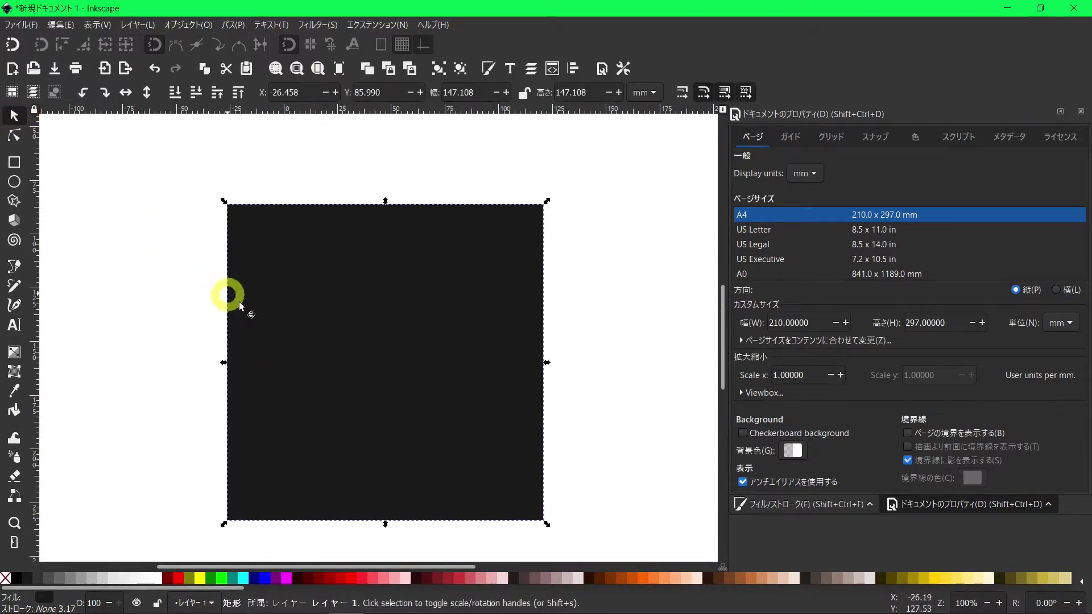
{"action": "left_click", "coordinate": [658, 578]}
{"action": "scroll", "coordinate": [625, 408], "scroll_direction": "down", "scroll_amount": 1}
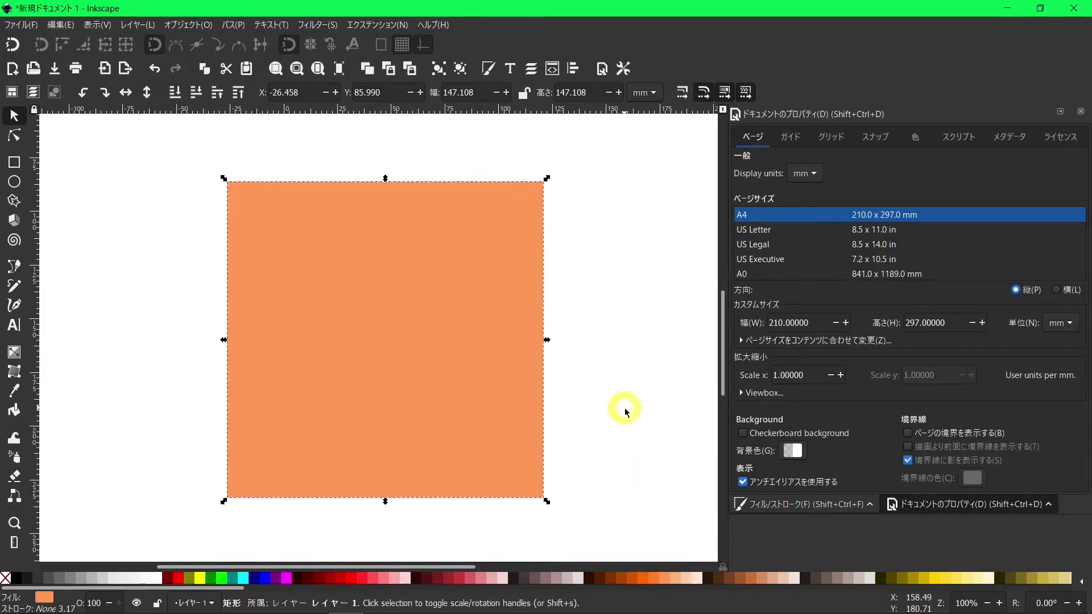
{"action": "left_click", "coordinate": [624, 407]}
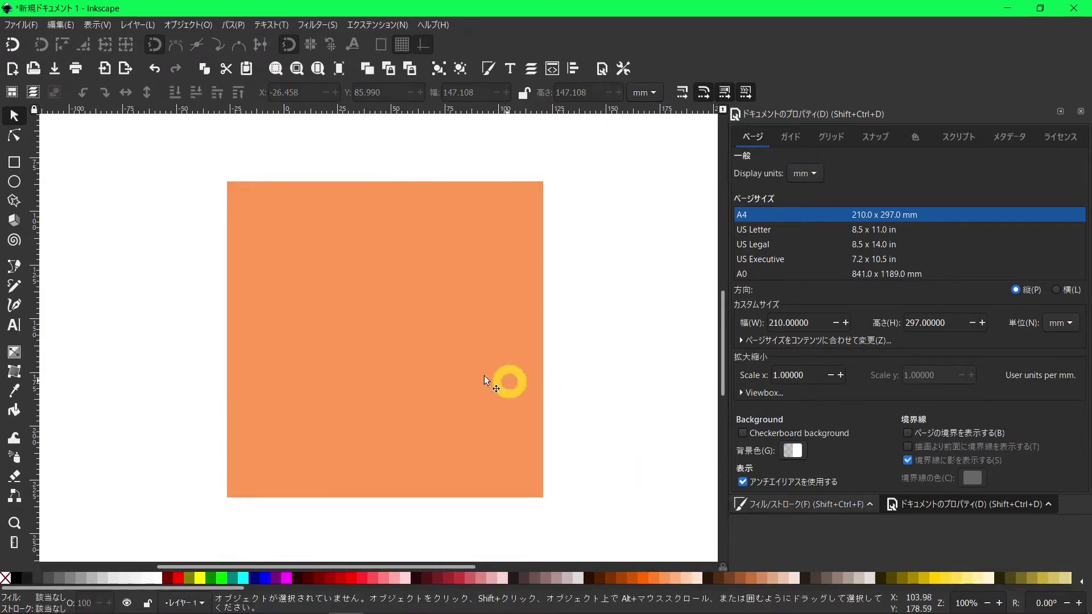
Set the pen tool to BSpline mode with the 円/弧 (circle/arc) shape
{"action": "left_click", "coordinate": [10, 266]}
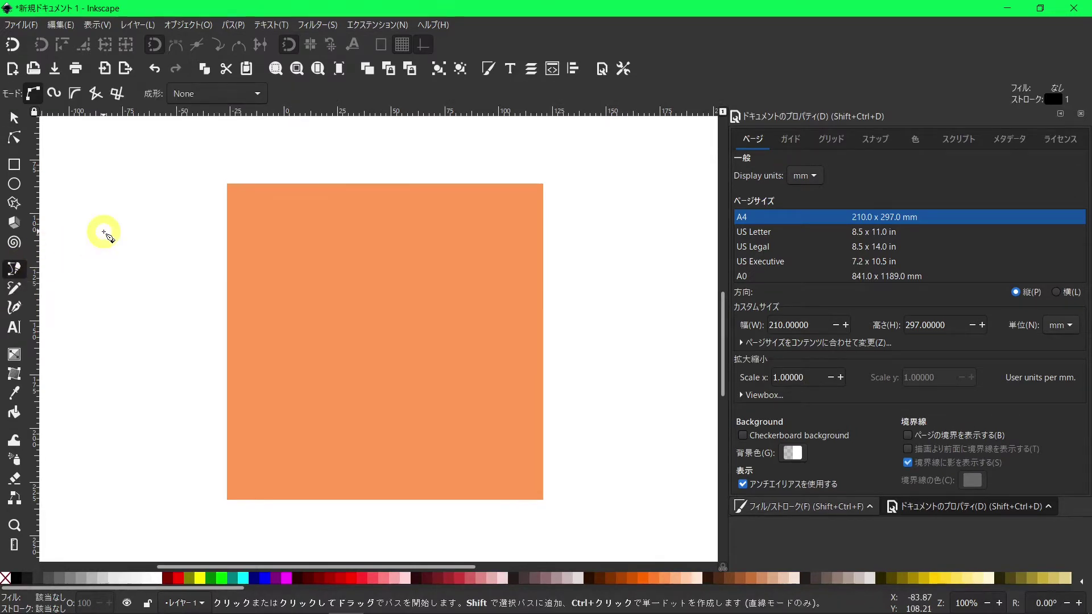
{"action": "left_click", "coordinate": [74, 95]}
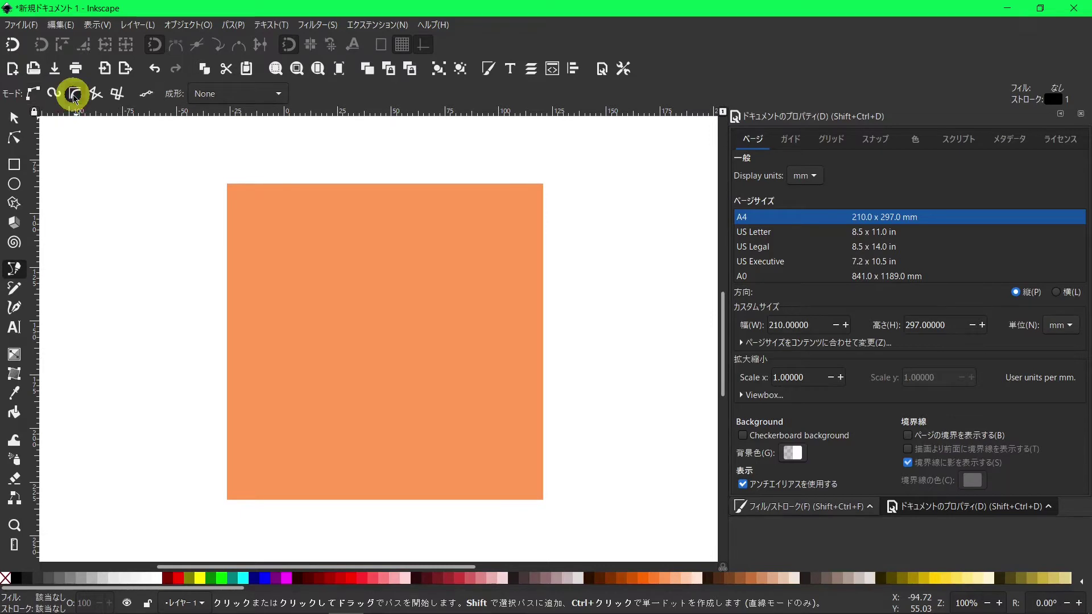
{"action": "left_click", "coordinate": [219, 95]}
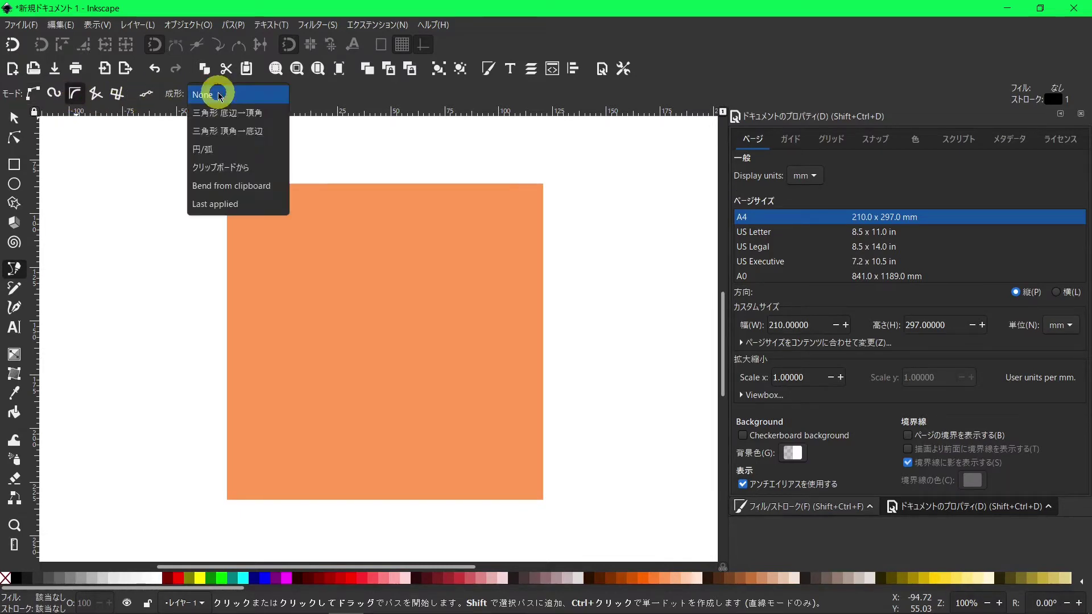
{"action": "left_click", "coordinate": [219, 150]}
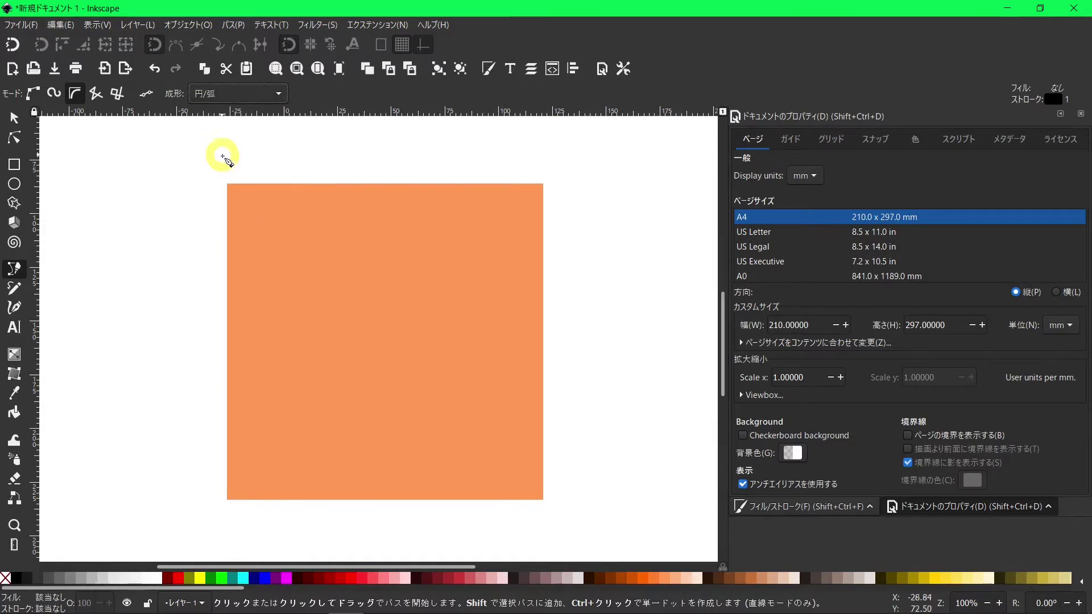
Draw two black tapered, bending flame strokes in the square's lower left
{"action": "scroll", "coordinate": [274, 271], "scroll_direction": "down", "scroll_amount": 2}
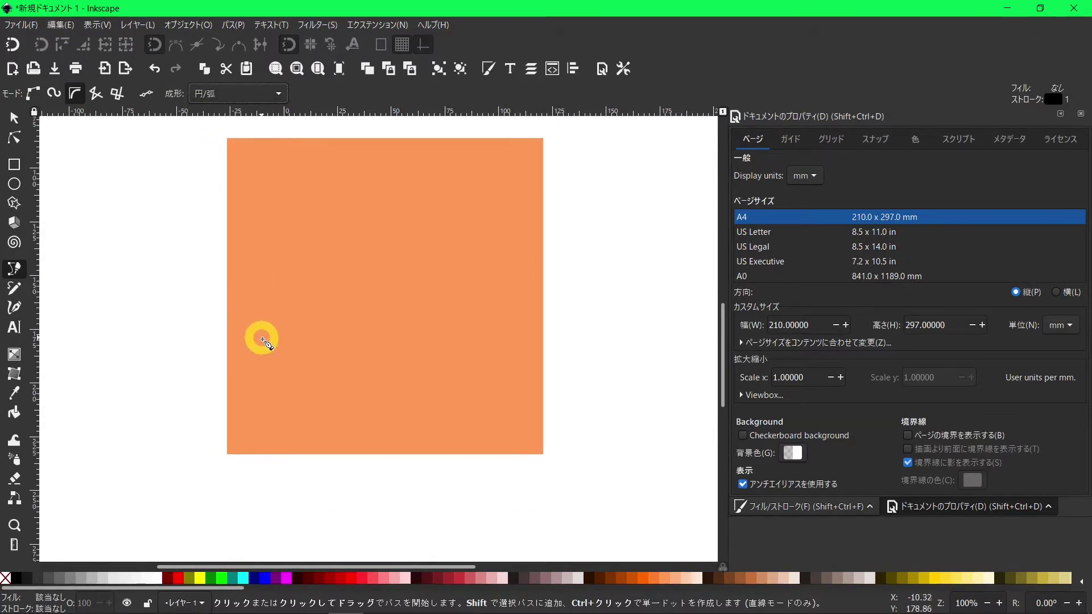
{"action": "left_click", "coordinate": [276, 353]}
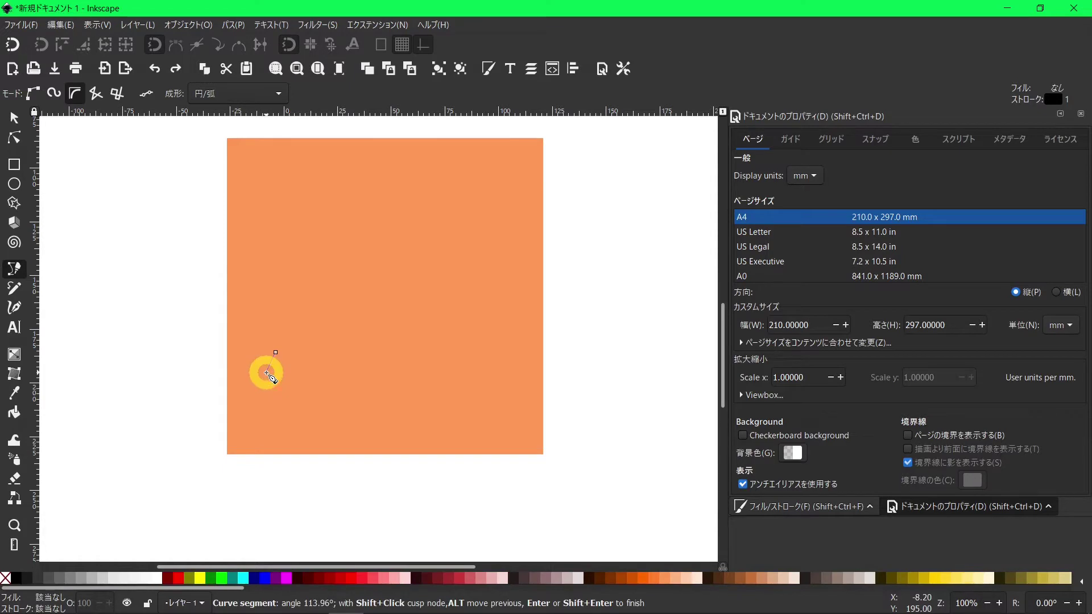
{"action": "left_click", "coordinate": [286, 401]}
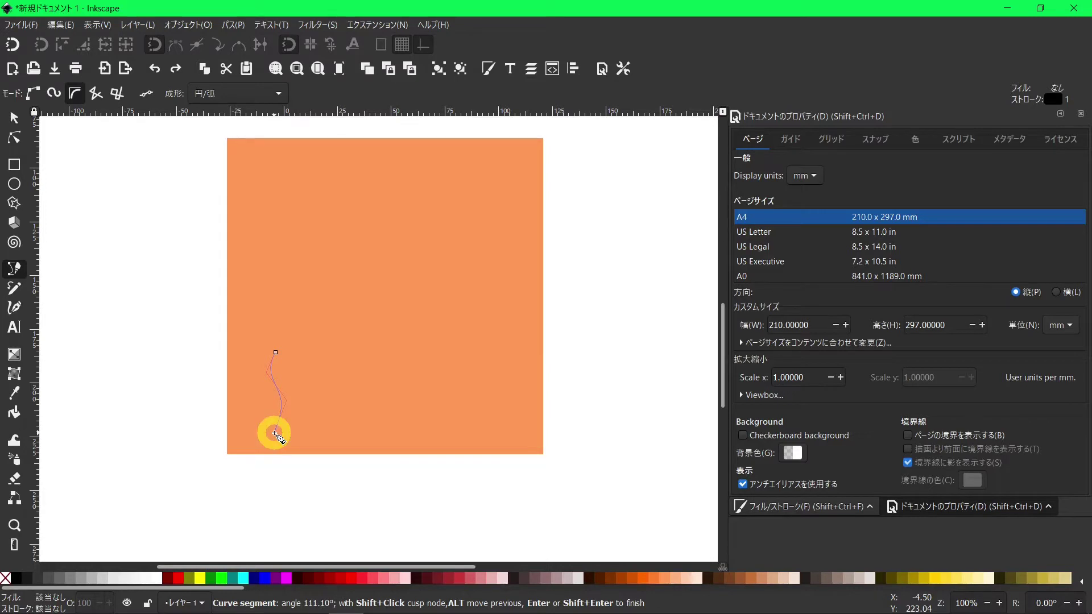
{"action": "double_click", "coordinate": [275, 434]}
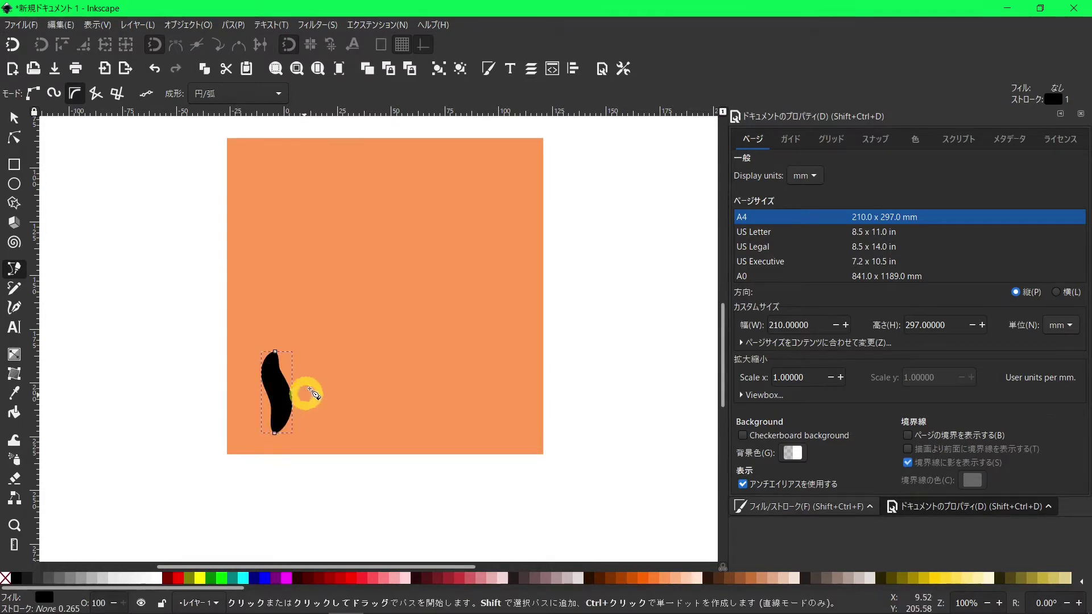
{"action": "left_click", "coordinate": [329, 373]}
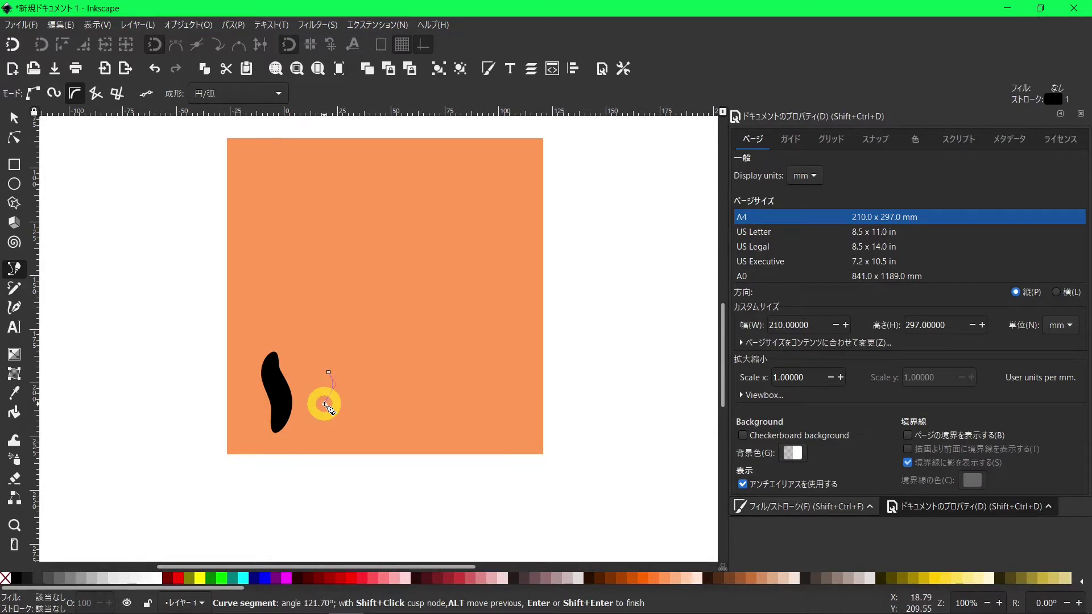
{"action": "left_click", "coordinate": [340, 417]}
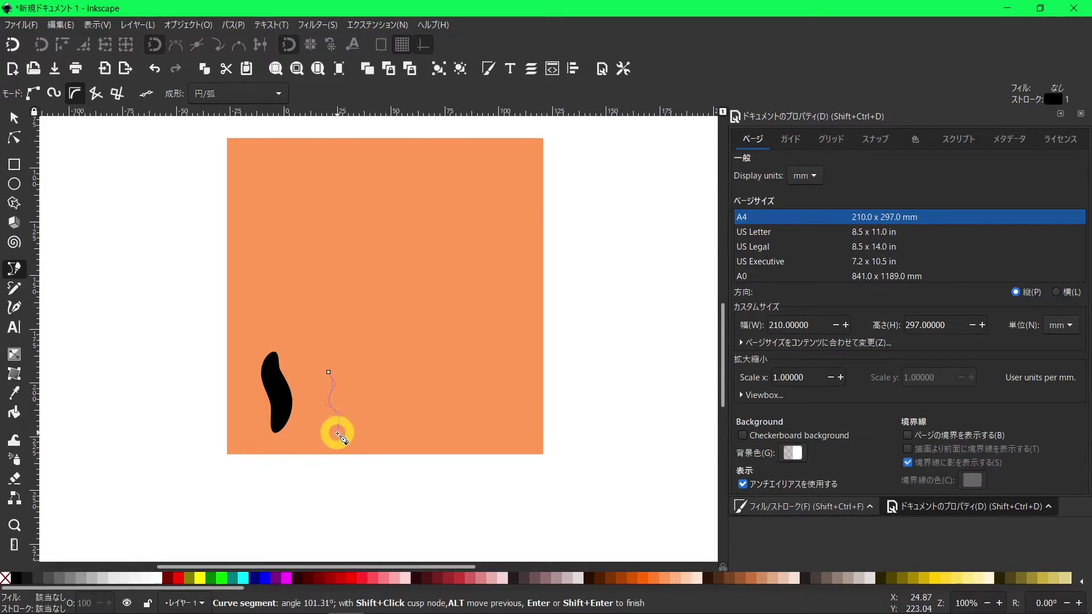
{"action": "double_click", "coordinate": [338, 441]}
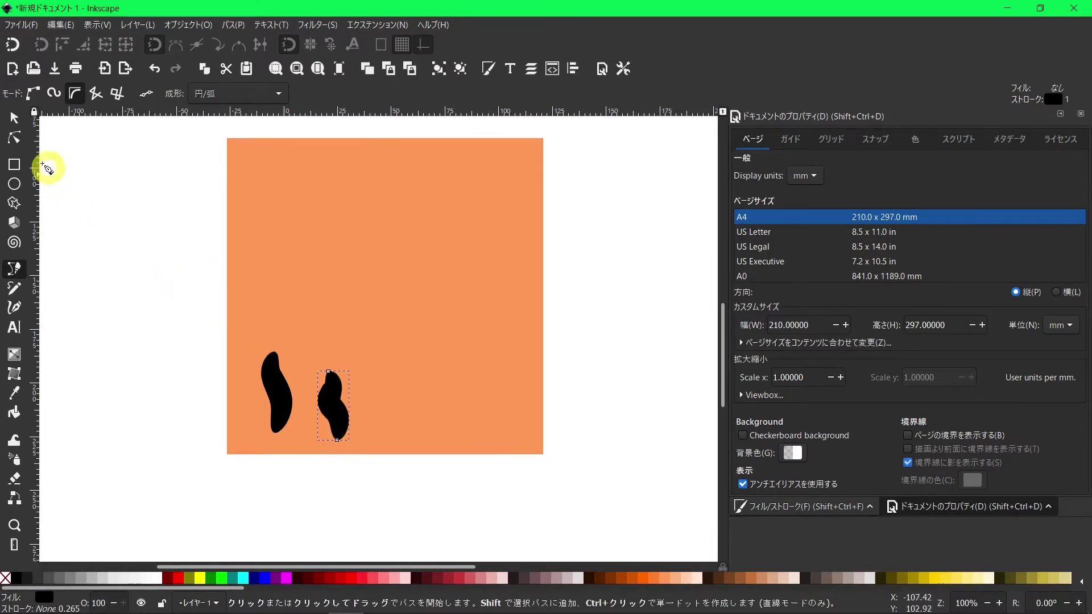
{"action": "left_click", "coordinate": [14, 136]}
Make the right flame stroke thinner and S-curved by dragging its top node
{"action": "left_click", "coordinate": [336, 381]}
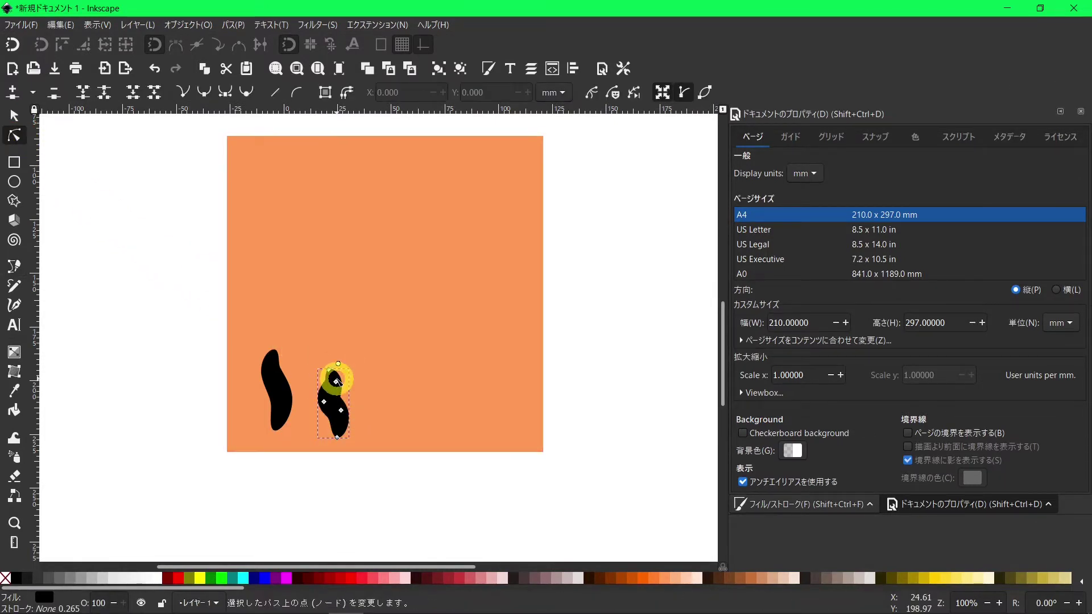
{"action": "scroll", "coordinate": [336, 381], "scroll_direction": "up", "scroll_amount": 2, "text": "ctrl"}
{"action": "scroll", "coordinate": [335, 364], "scroll_direction": "up", "scroll_amount": 1, "text": "ctrl"}
{"action": "scroll", "coordinate": [333, 350], "scroll_direction": "down", "scroll_amount": 2}
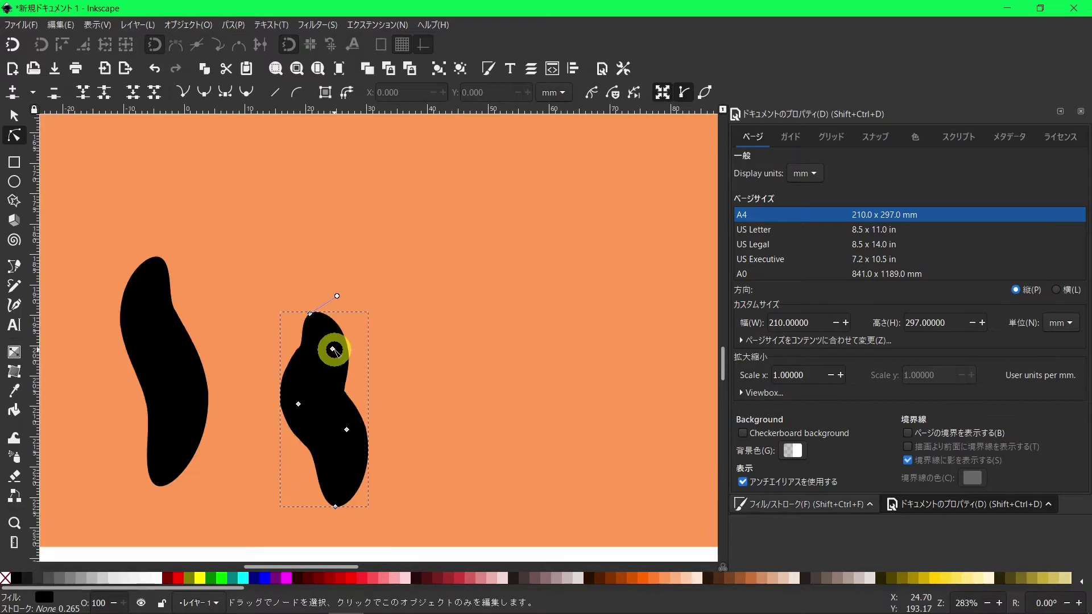
{"action": "scroll", "coordinate": [341, 313], "scroll_direction": "down", "scroll_amount": 2}
{"action": "left_click_drag", "start_coordinate": [337, 250], "coordinate": [321, 265]}
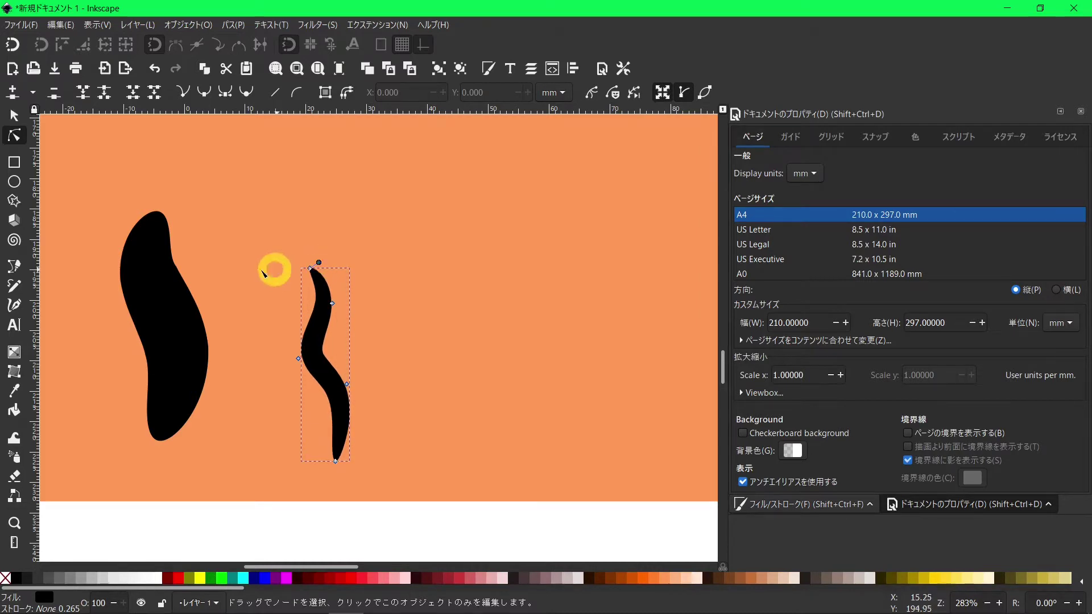
Slim the left stroke's top curve and fine-tune the right stroke's thickness
{"action": "left_click", "coordinate": [147, 243]}
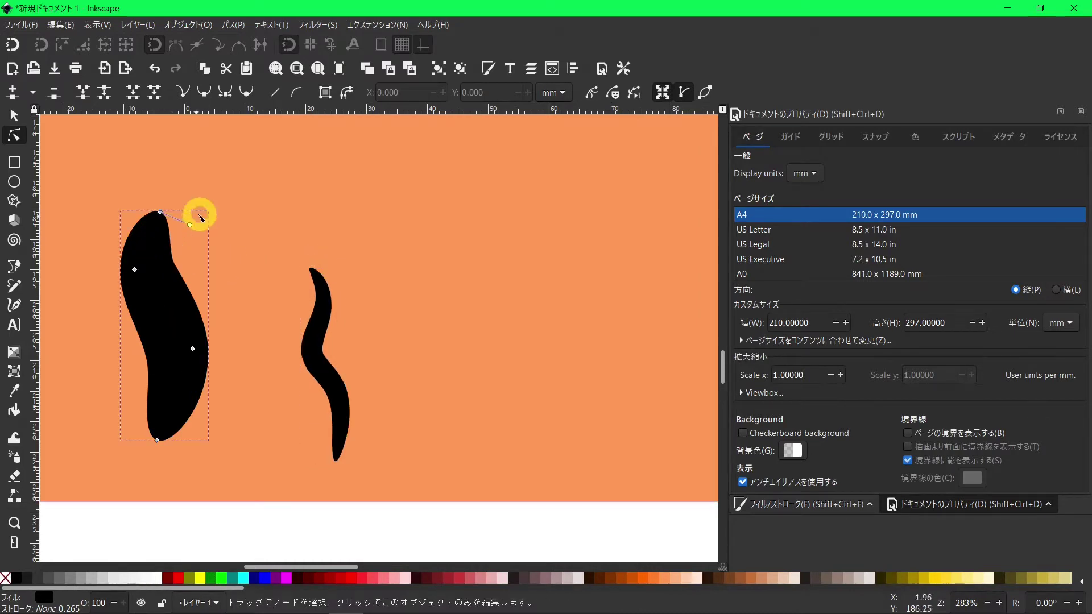
{"action": "left_click_drag", "start_coordinate": [189, 223], "coordinate": [174, 217]}
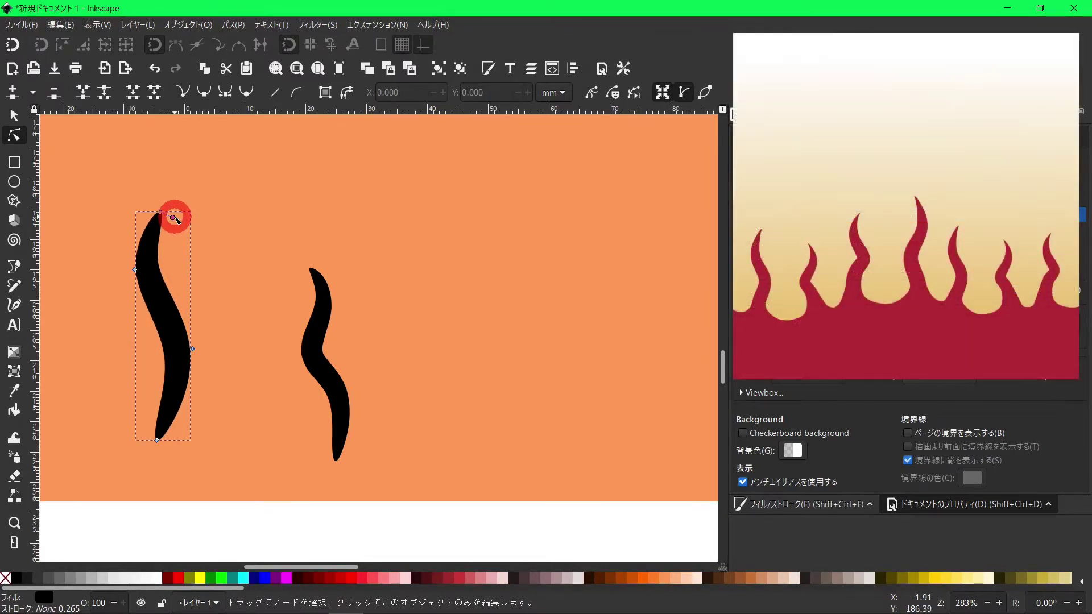
{"action": "left_click_drag", "start_coordinate": [173, 217], "coordinate": [174, 217]}
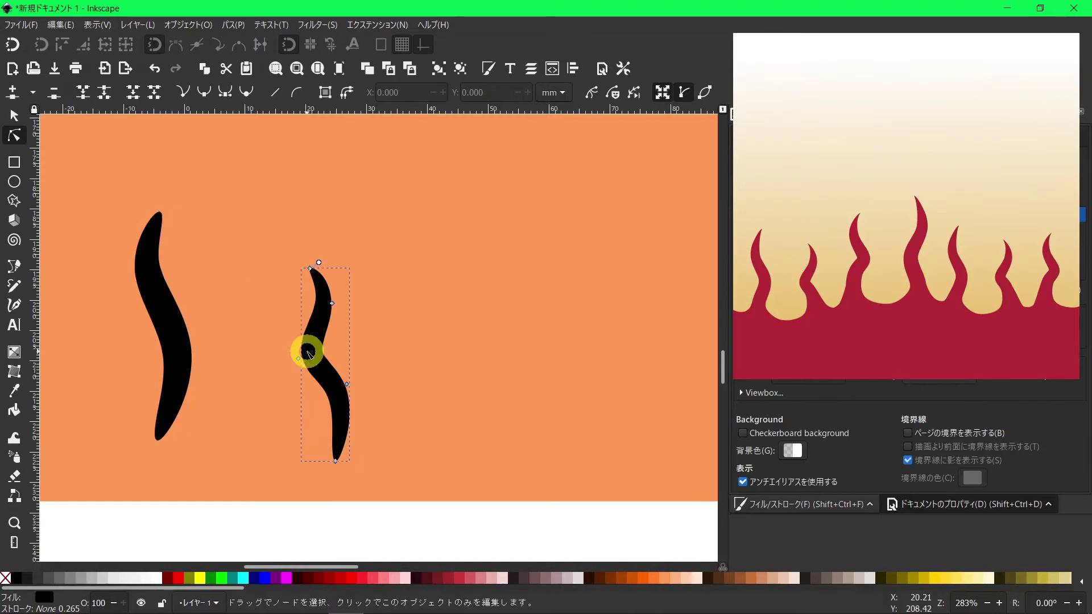
{"action": "left_click_drag", "start_coordinate": [319, 263], "coordinate": [320, 264]}
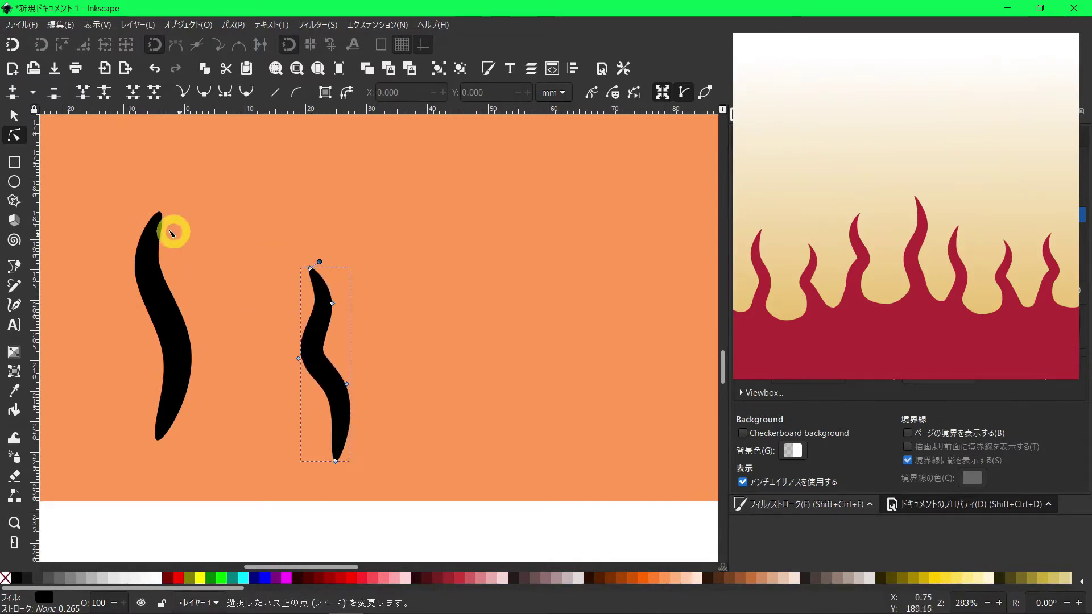
{"action": "left_click", "coordinate": [14, 265]}
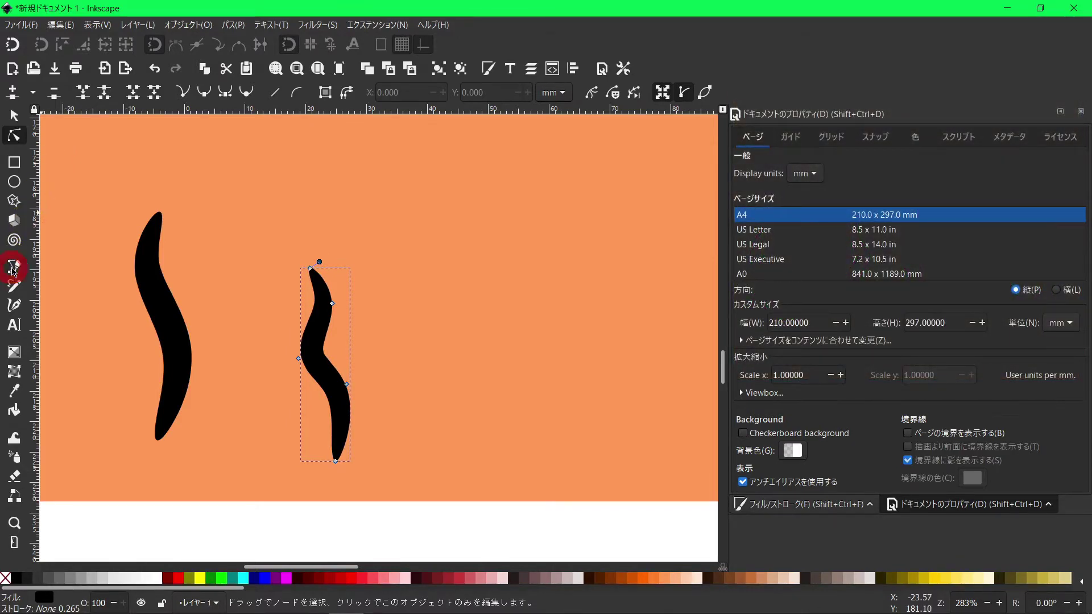
{"action": "scroll", "coordinate": [410, 296], "scroll_direction": "down", "scroll_amount": 1, "text": "ctrl"}
{"action": "scroll", "coordinate": [409, 296], "scroll_direction": "down", "scroll_amount": 1, "text": "ctrl"}
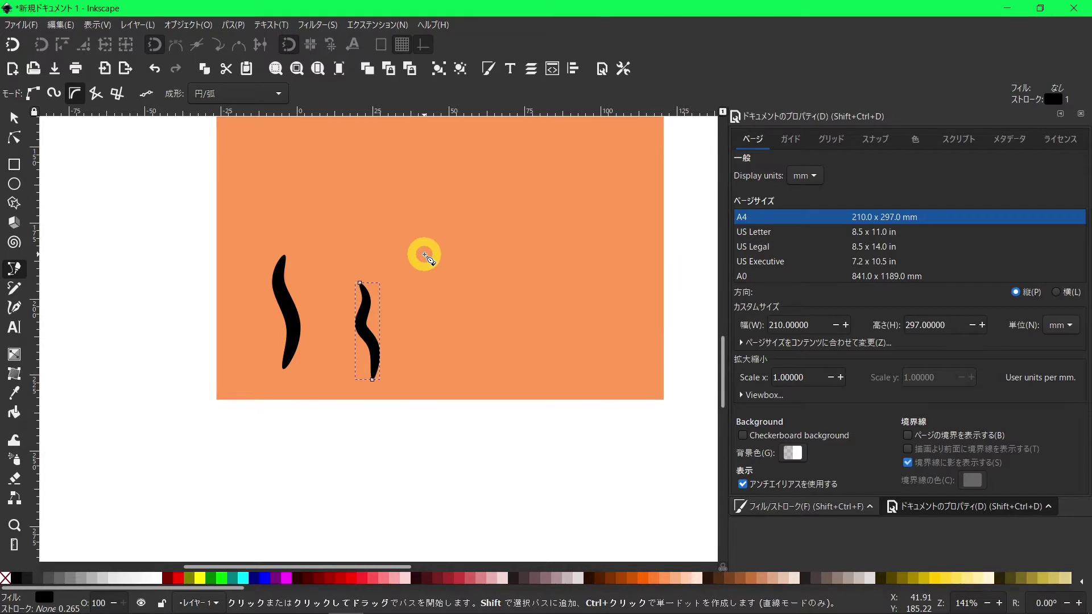
Draw the third and fourth wavy flame strokes to the right
{"action": "left_click_drag", "start_coordinate": [426, 254], "coordinate": [414, 285]}
{"action": "left_click_drag", "start_coordinate": [435, 326], "coordinate": [417, 330]}
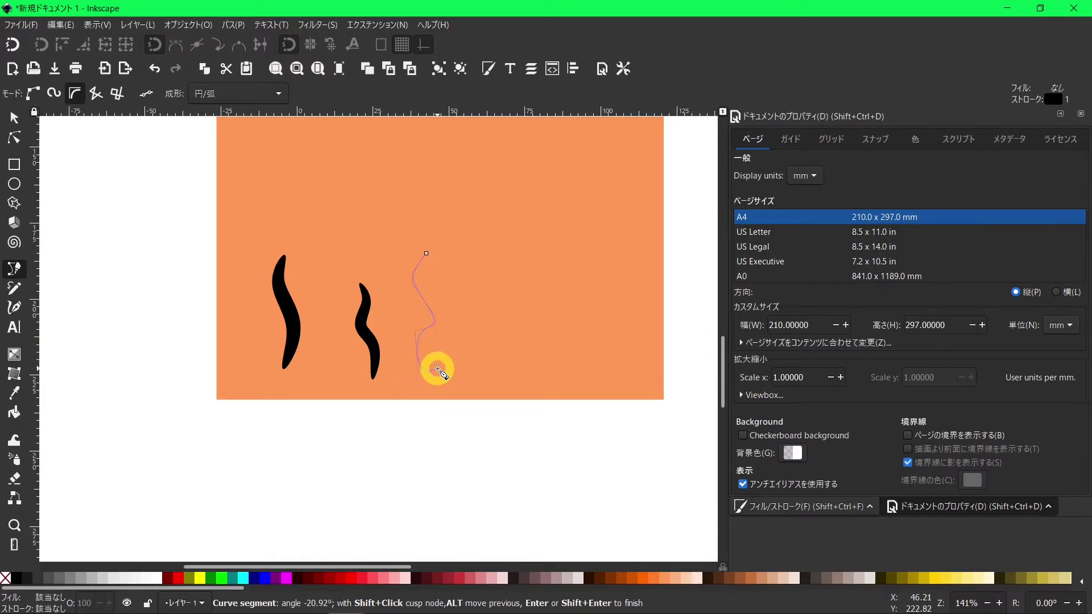
{"action": "double_click", "coordinate": [418, 377]}
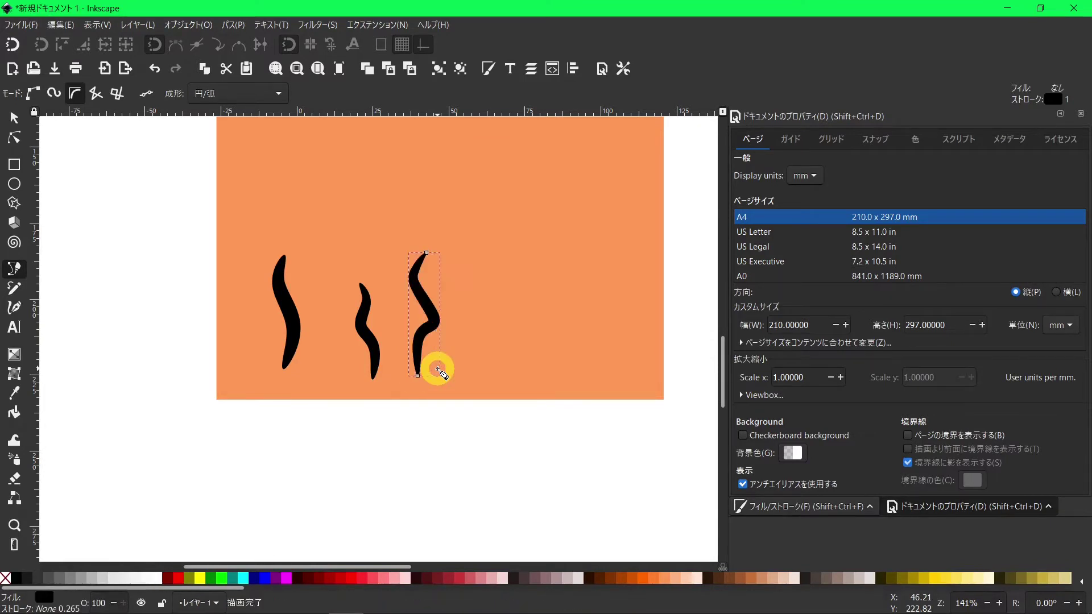
{"action": "left_click", "coordinate": [485, 239]}
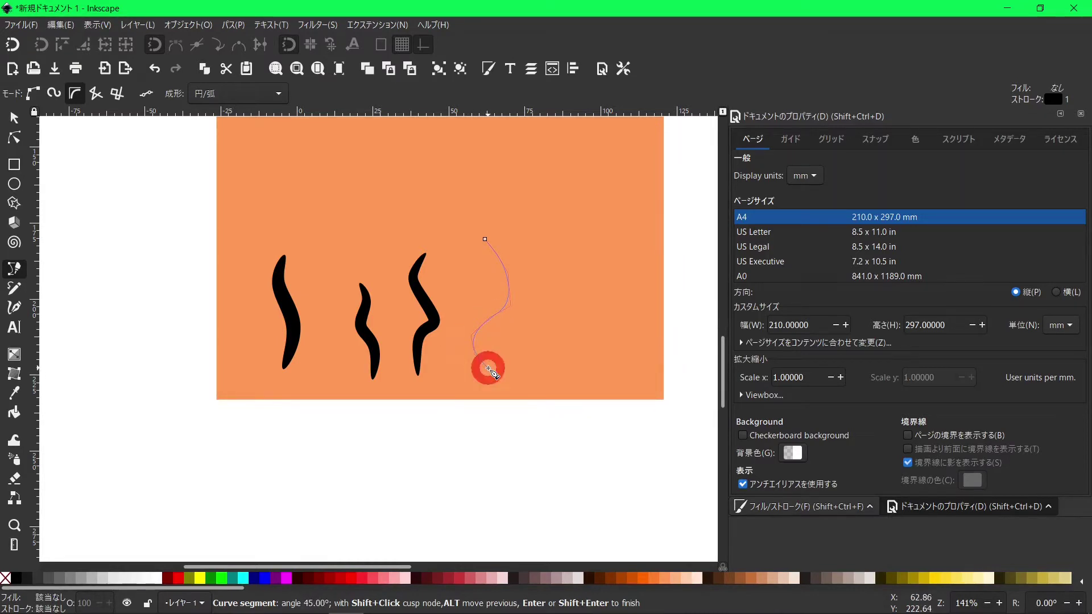
{"action": "left_click", "coordinate": [491, 390]}
{"action": "right_click", "coordinate": [492, 390]}
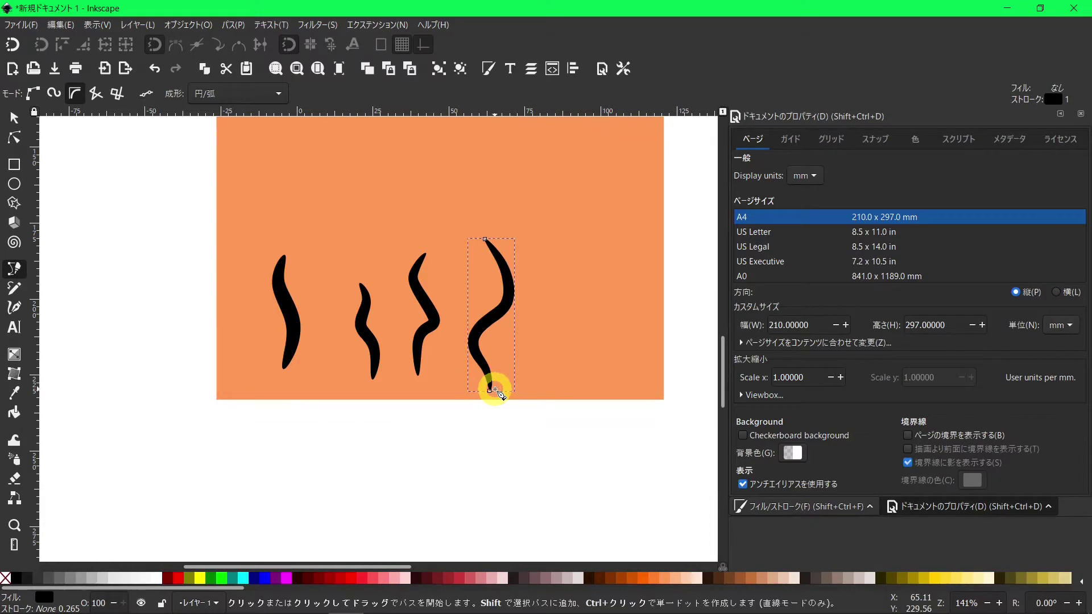
Draw the fifth, sixth and seventh flame strokes toward the page's right edge
{"action": "left_click", "coordinate": [560, 284]}
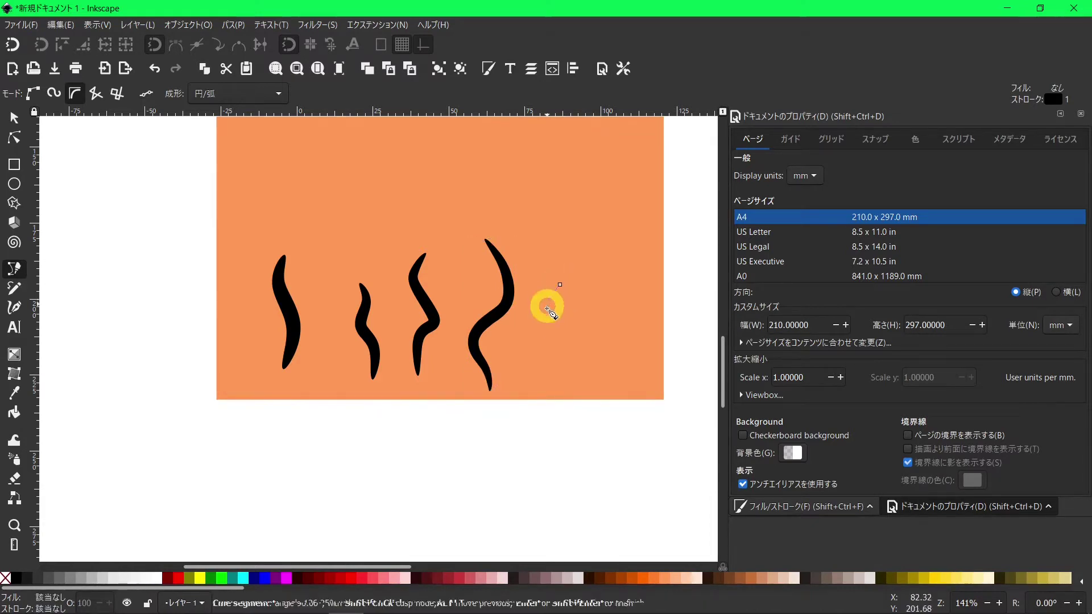
{"action": "double_click", "coordinate": [555, 389]}
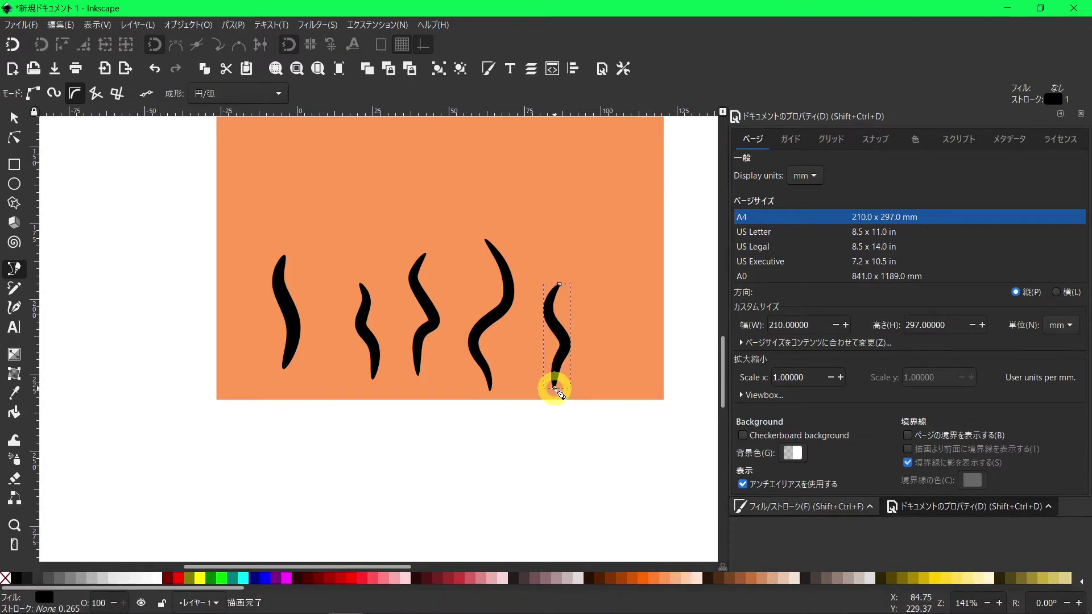
{"action": "left_click", "coordinate": [602, 304]}
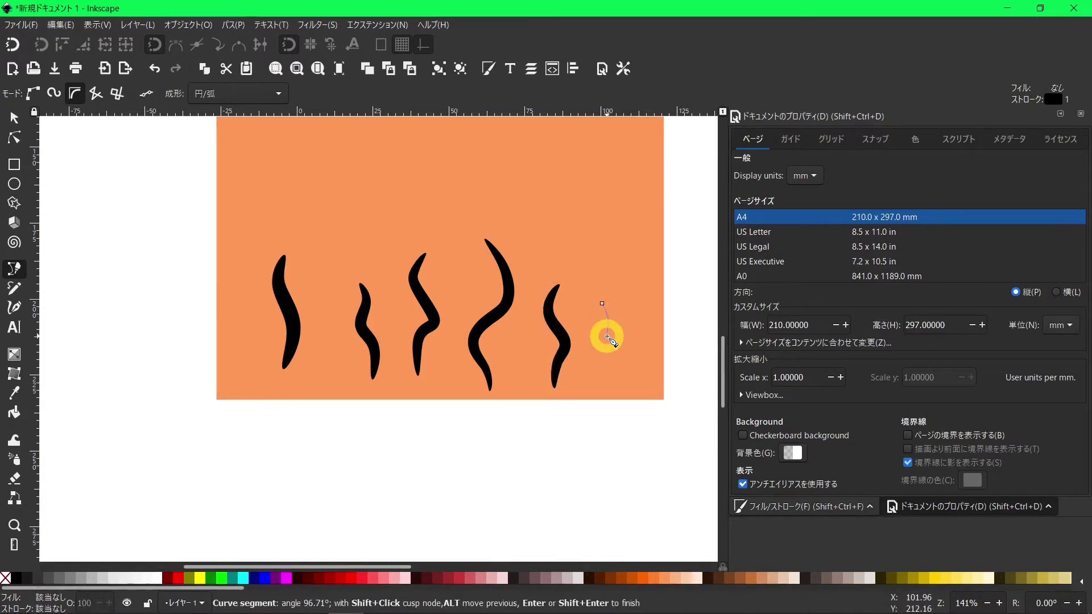
{"action": "double_click", "coordinate": [604, 385]}
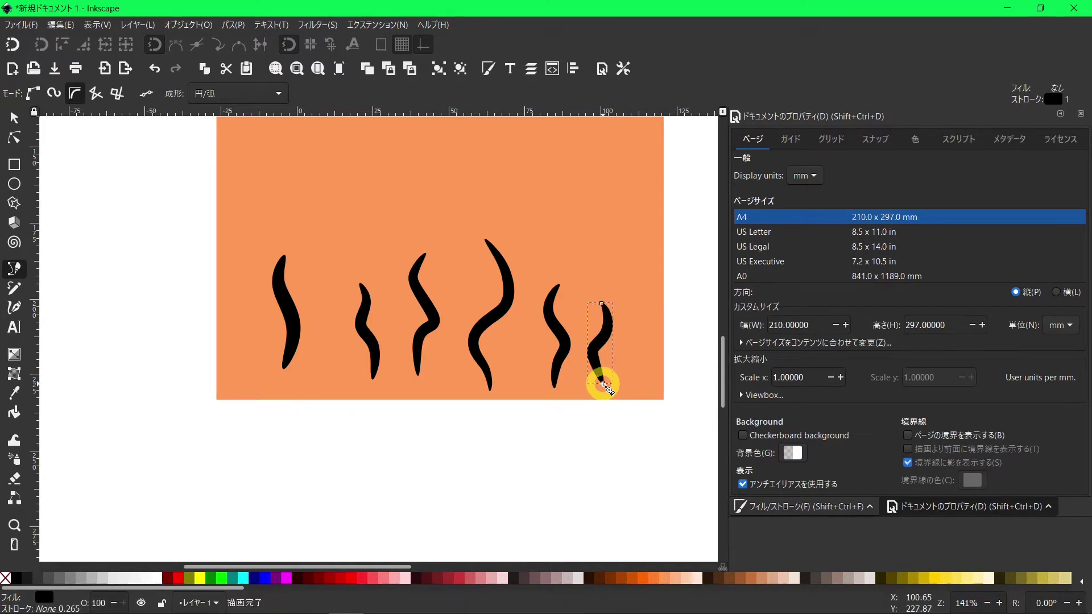
{"action": "left_click", "coordinate": [646, 266]}
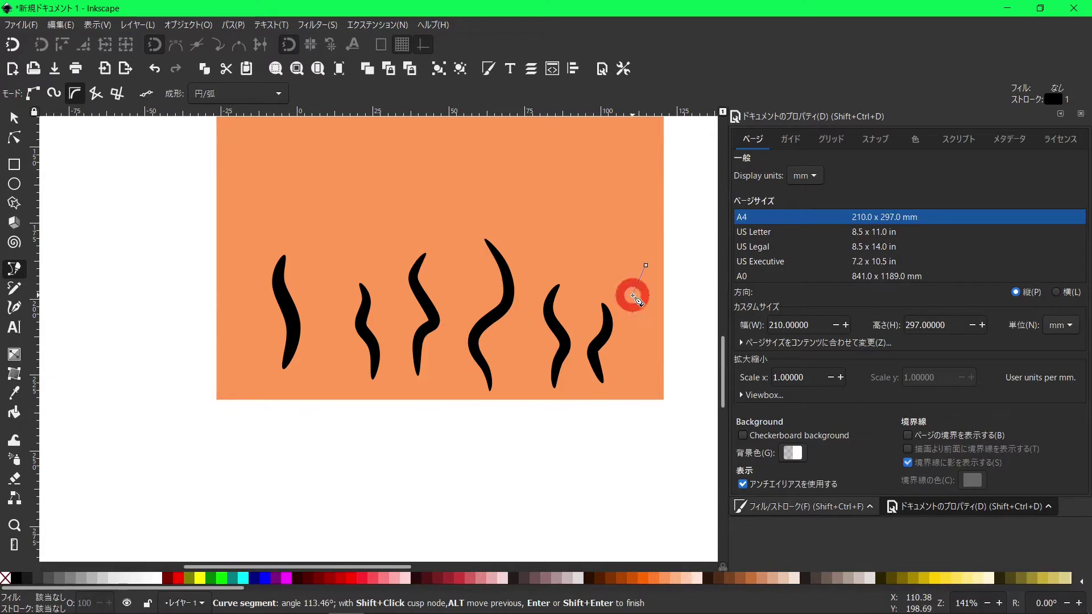
{"action": "left_click", "coordinate": [653, 352]}
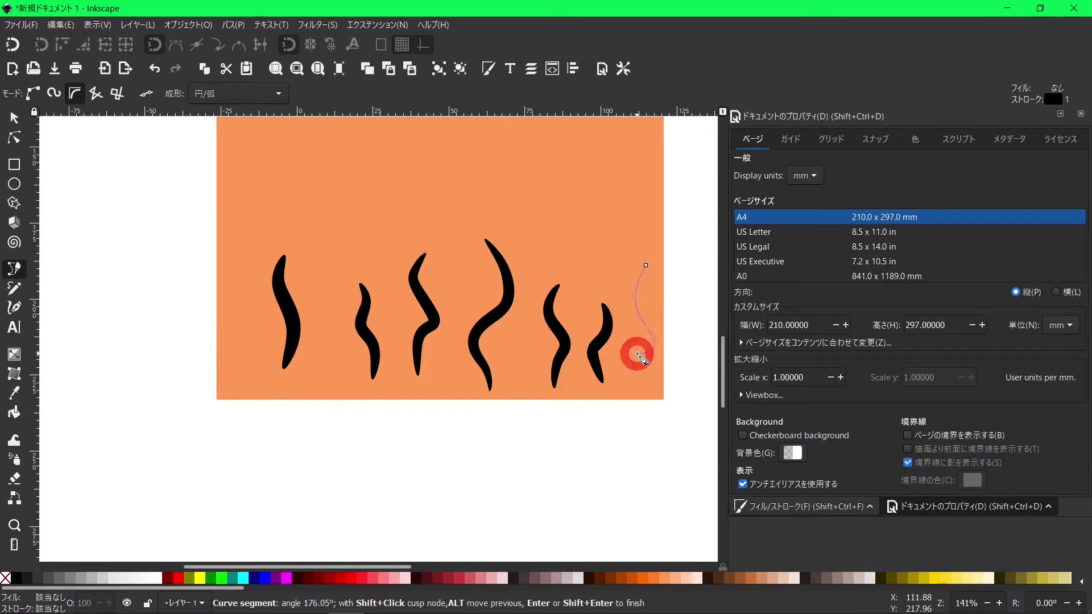
{"action": "double_click", "coordinate": [635, 387]}
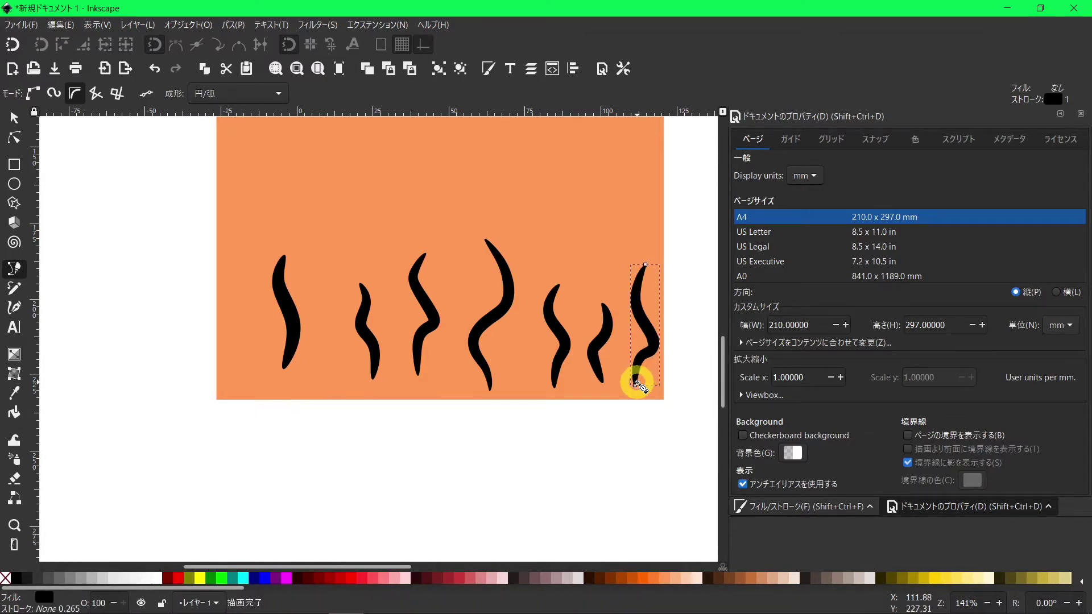
{"action": "scroll", "coordinate": [634, 379], "scroll_direction": "up", "scroll_amount": 2}
{"action": "left_click", "coordinate": [14, 116]}
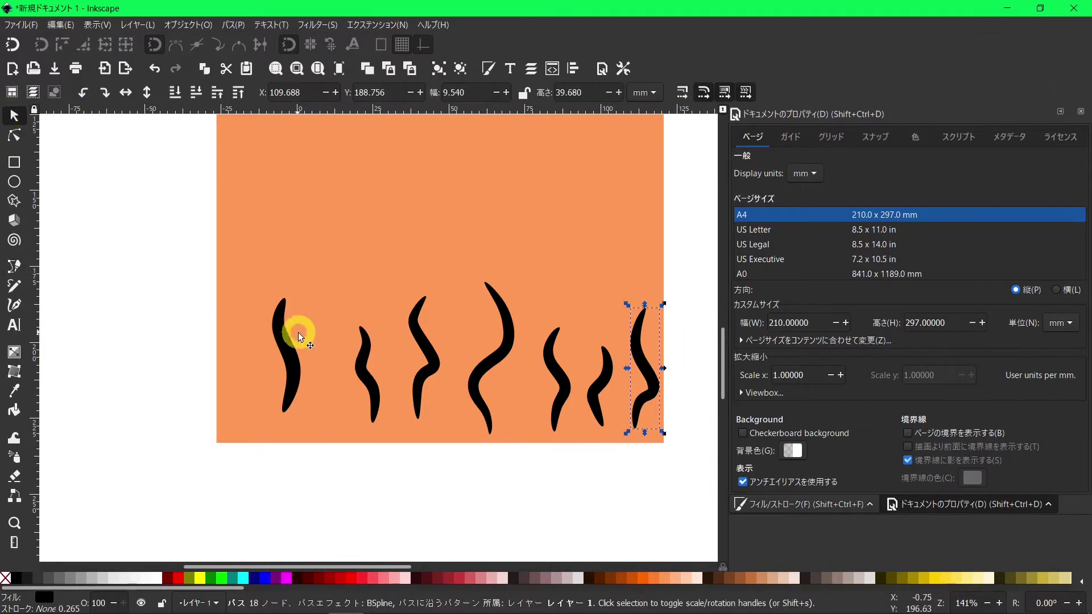
Shift each of the seven flame strokes left, raising the right-hand ones slightly
{"action": "left_click_drag", "start_coordinate": [291, 361], "coordinate": [272, 361]}
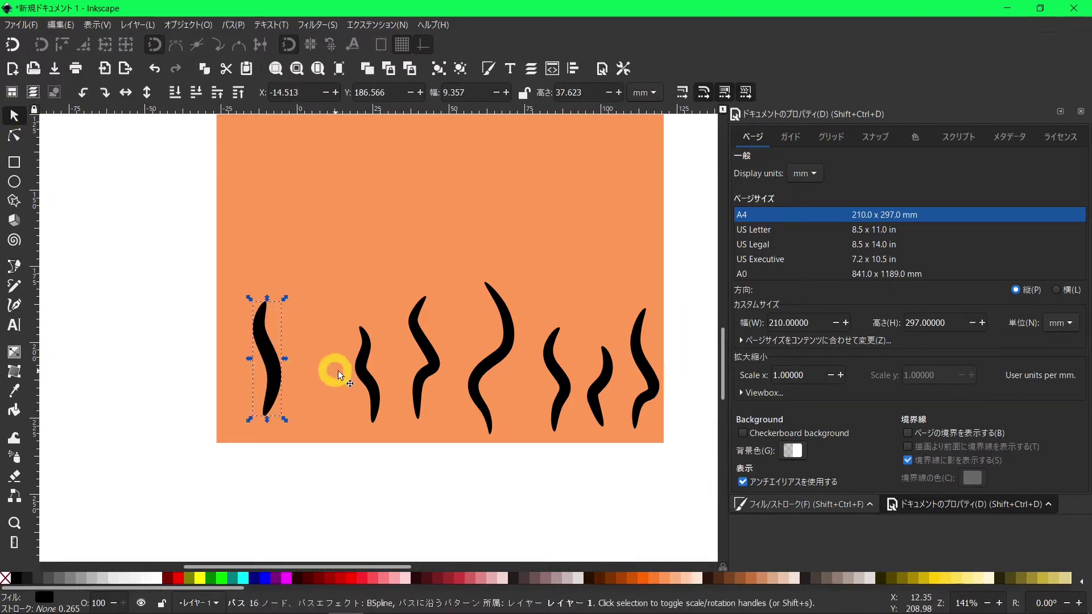
{"action": "left_click_drag", "start_coordinate": [367, 360], "coordinate": [324, 361]}
{"action": "left_click_drag", "start_coordinate": [424, 358], "coordinate": [404, 356]}
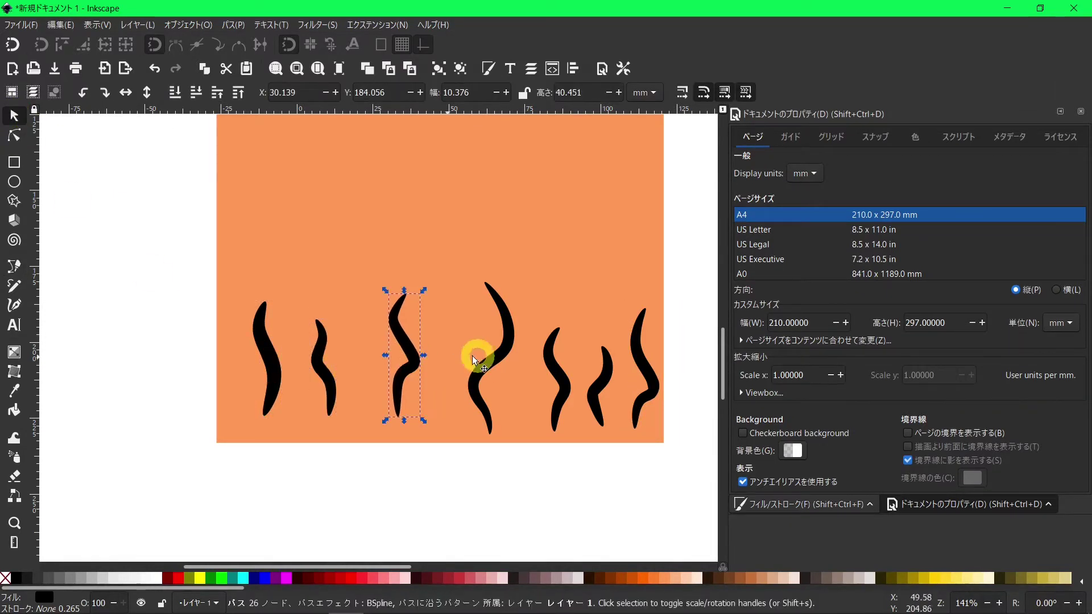
{"action": "left_click_drag", "start_coordinate": [494, 358], "coordinate": [480, 341]}
{"action": "left_click_drag", "start_coordinate": [558, 379], "coordinate": [533, 362]}
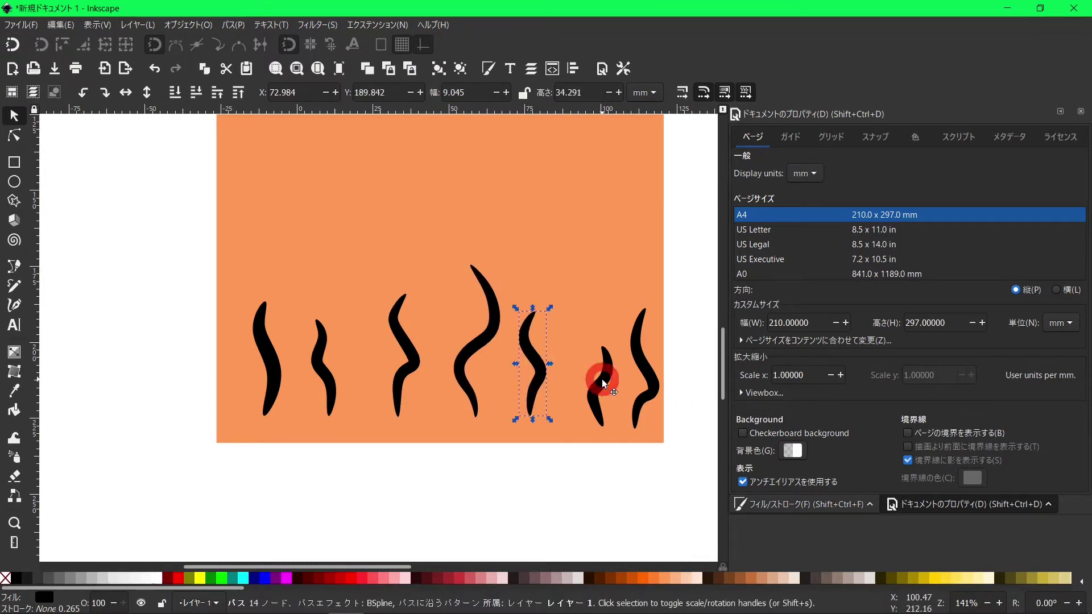
{"action": "left_click_drag", "start_coordinate": [602, 379], "coordinate": [581, 365]}
{"action": "left_click_drag", "start_coordinate": [652, 372], "coordinate": [639, 364]}
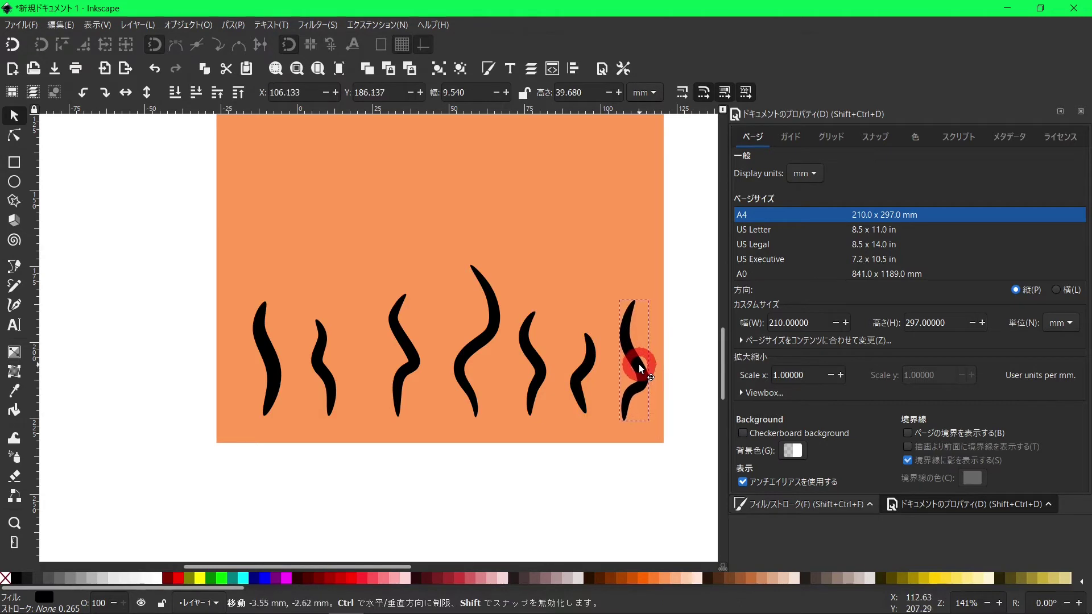
Fine-tune the first, third and fifth strokes' positions, then select all seven strokes
{"action": "left_click_drag", "start_coordinate": [276, 373], "coordinate": [310, 370]}
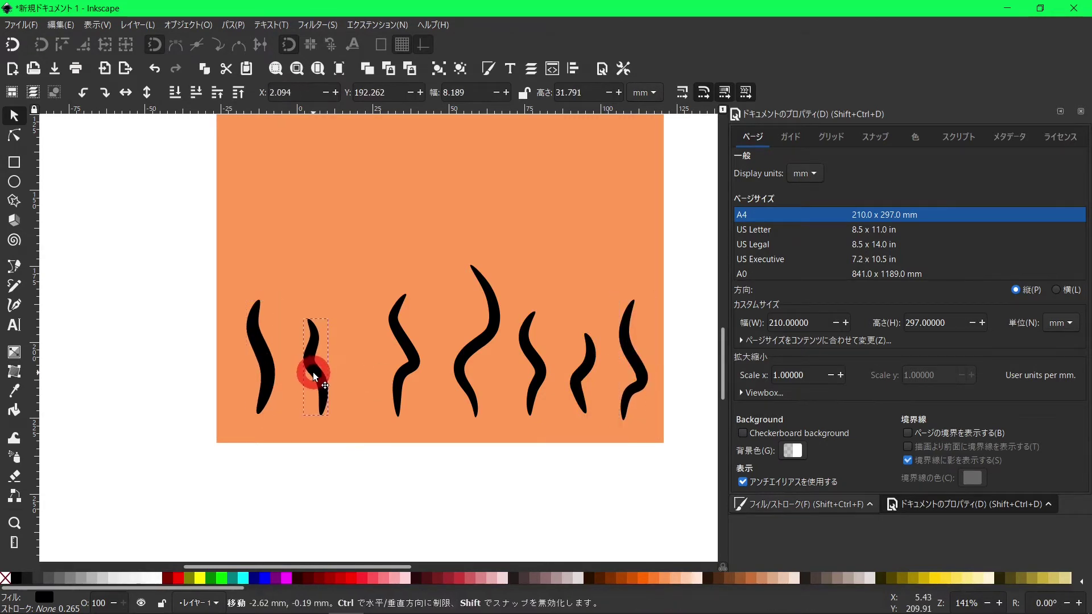
{"action": "left_click_drag", "start_coordinate": [410, 358], "coordinate": [453, 360]}
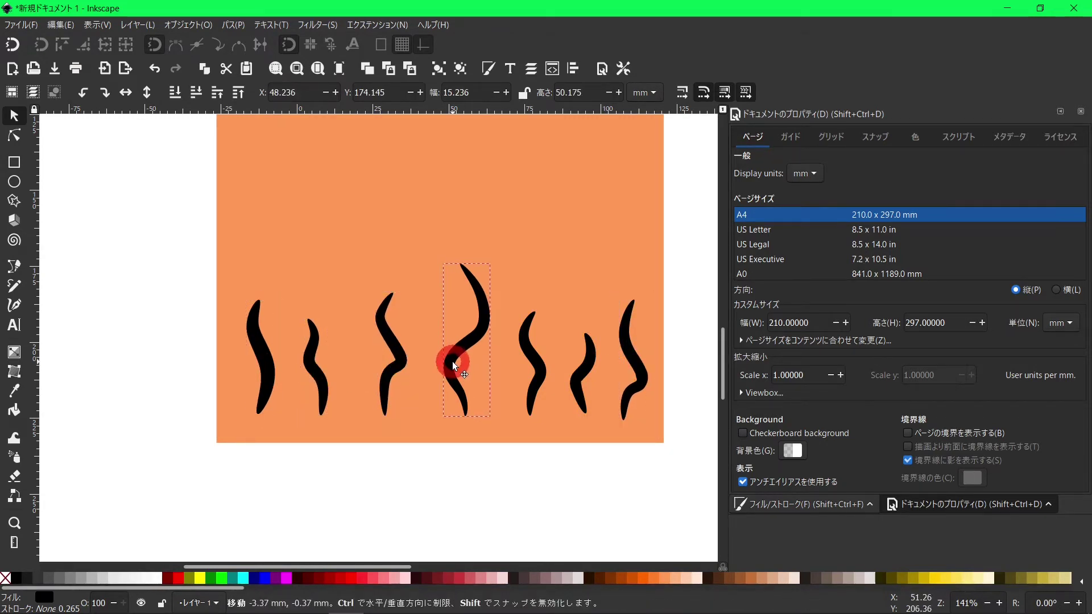
{"action": "left_click_drag", "start_coordinate": [541, 365], "coordinate": [565, 375]}
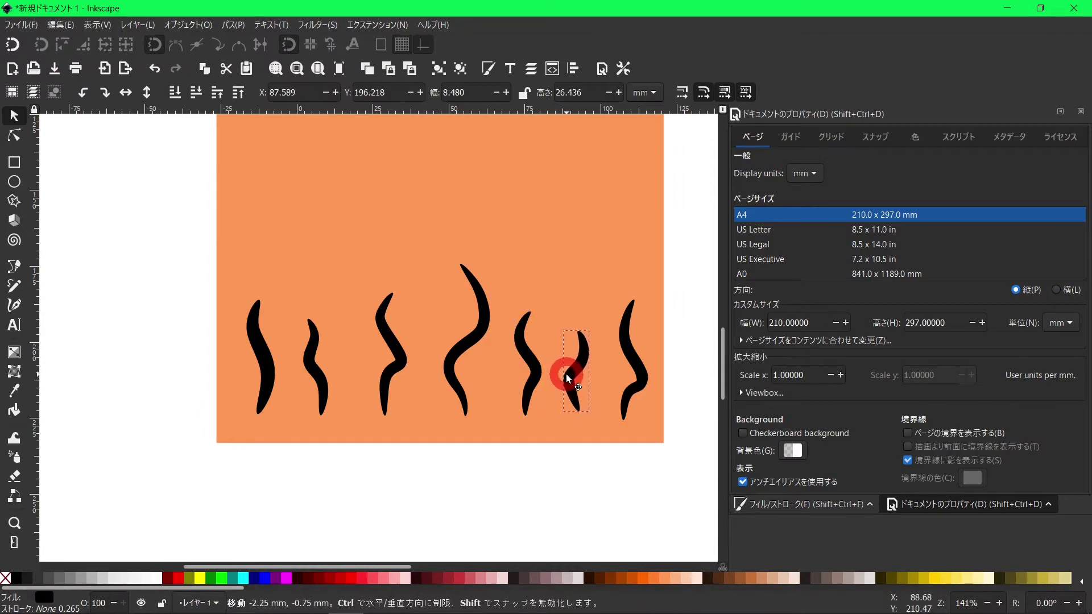
{"action": "scroll", "coordinate": [567, 375], "scroll_direction": "up", "scroll_amount": 2}
{"action": "scroll", "coordinate": [568, 377], "scroll_direction": "up", "scroll_amount": 2}
{"action": "scroll", "coordinate": [568, 376], "scroll_direction": "down", "scroll_amount": 2}
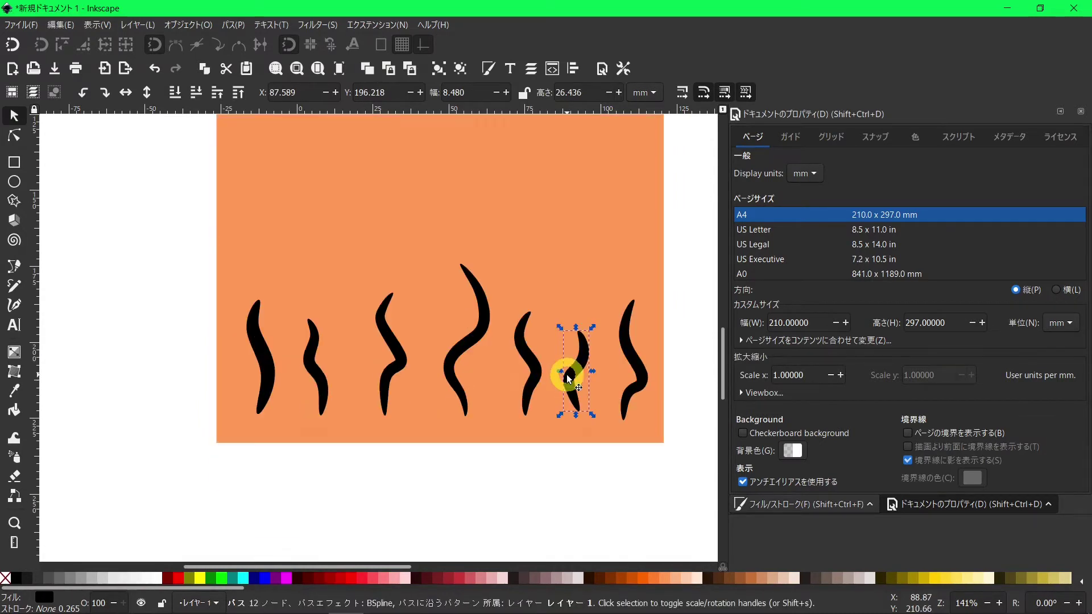
{"action": "left_click_drag", "start_coordinate": [684, 432], "coordinate": [163, 244]}
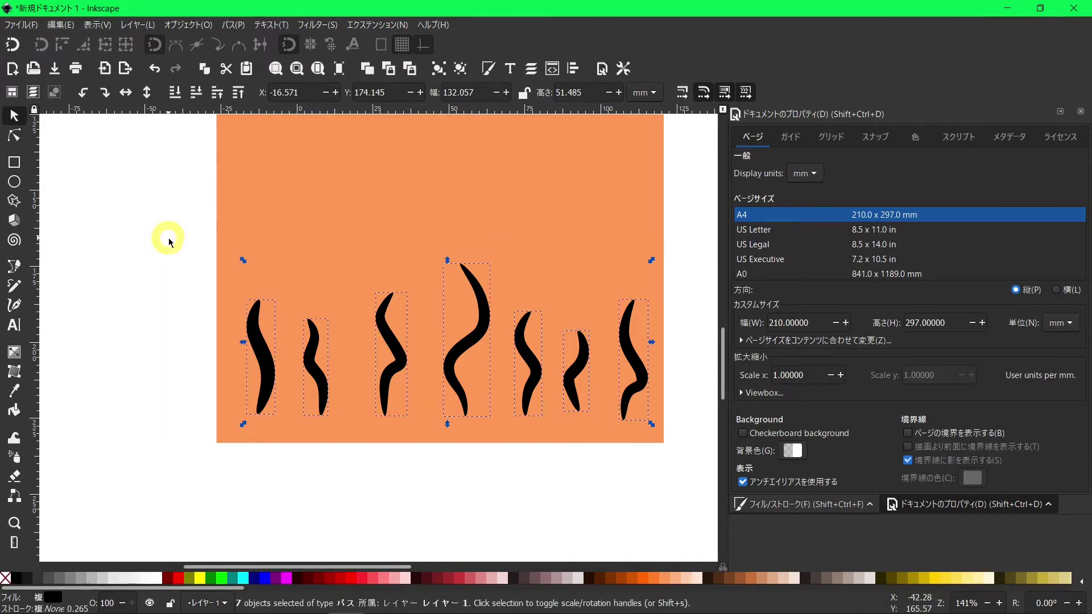
Apply Stroke to Path to the seven strokes and raise them about 8.8 mm
{"action": "left_click", "coordinate": [234, 25]}
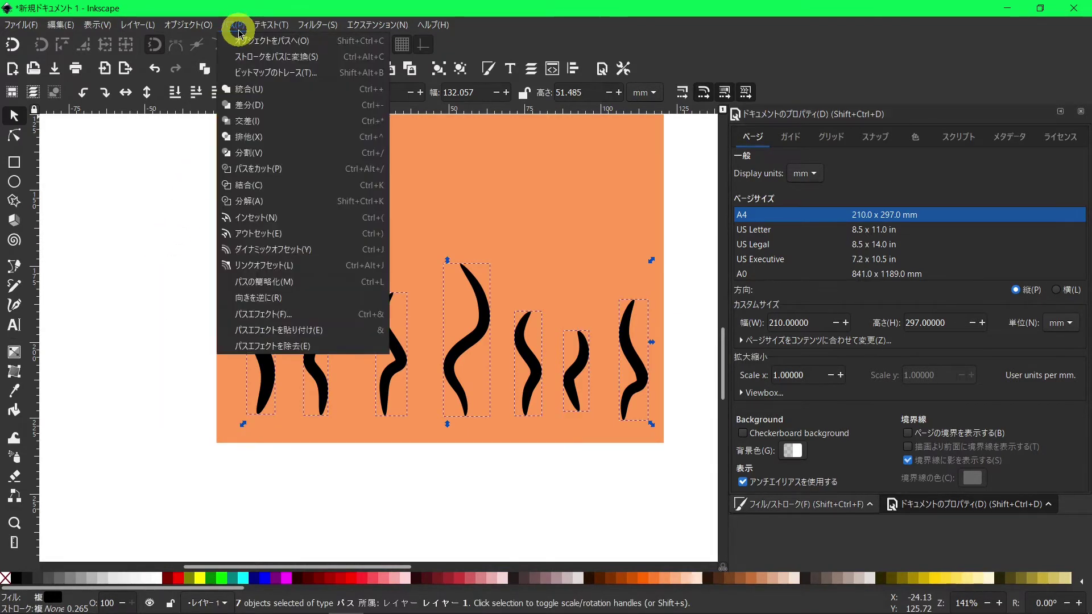
{"action": "left_click", "coordinate": [245, 57]}
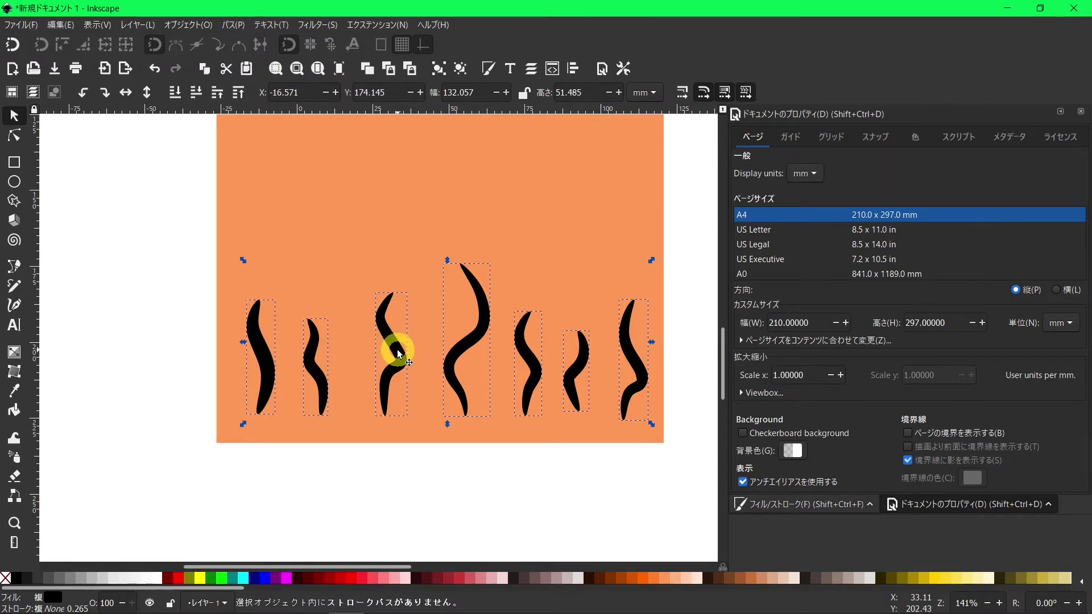
{"action": "left_click_drag", "start_coordinate": [398, 354], "coordinate": [393, 324]}
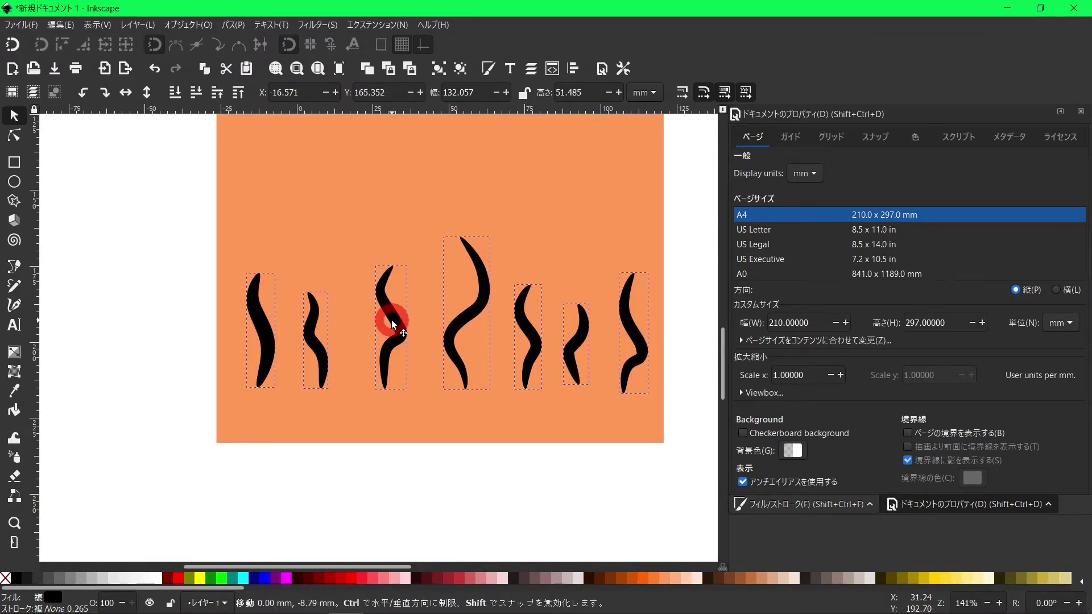
{"action": "scroll", "coordinate": [398, 341], "scroll_direction": "up", "scroll_amount": 2}
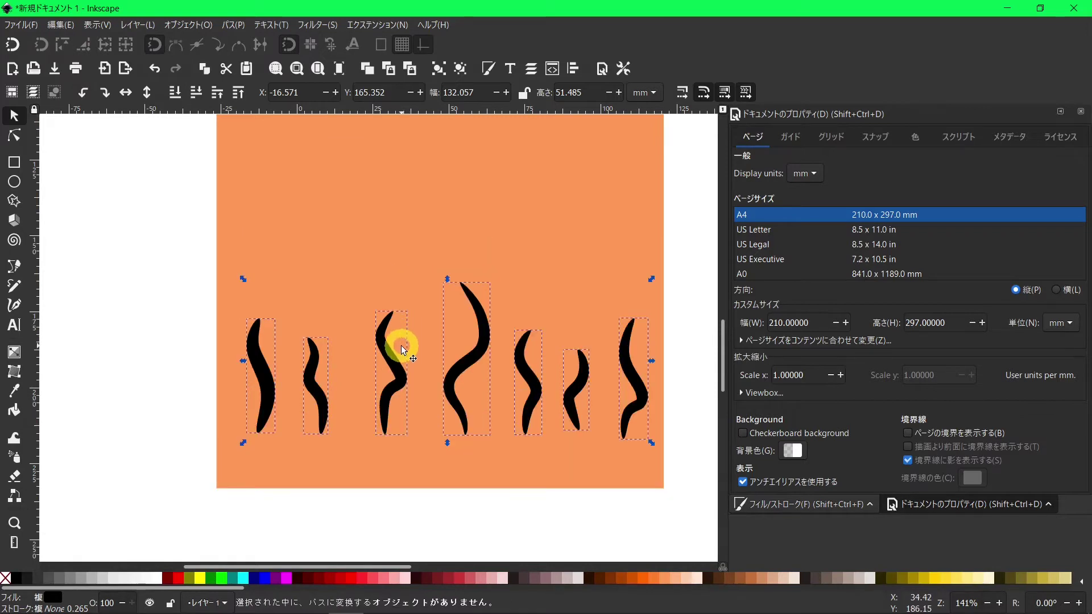
Deselect everything and open the tall curved flame stroke for node editing
{"action": "left_click", "coordinate": [189, 367]}
{"action": "scroll", "coordinate": [189, 368], "scroll_direction": "up", "scroll_amount": 3, "text": "ctrl"}
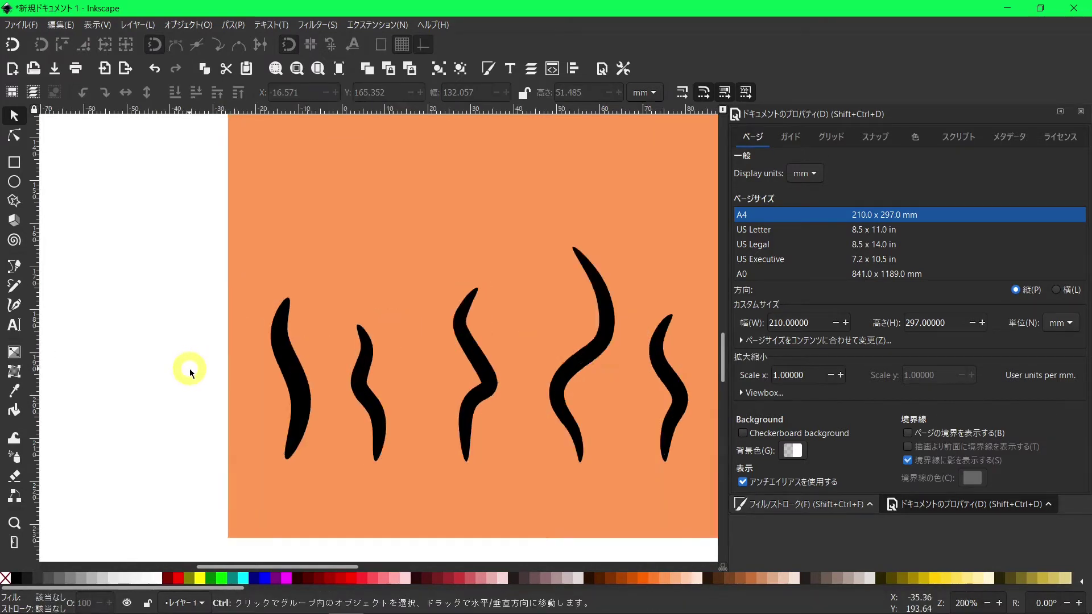
{"action": "scroll", "coordinate": [401, 329], "scroll_direction": "up", "scroll_amount": 4}
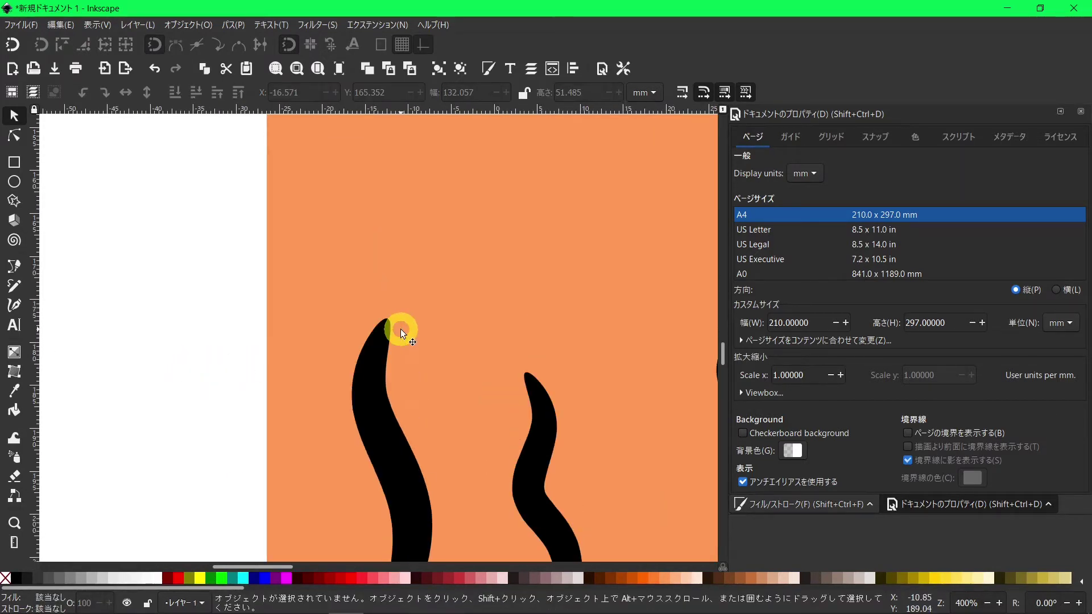
{"action": "scroll", "coordinate": [408, 337], "scroll_direction": "down", "scroll_amount": 2}
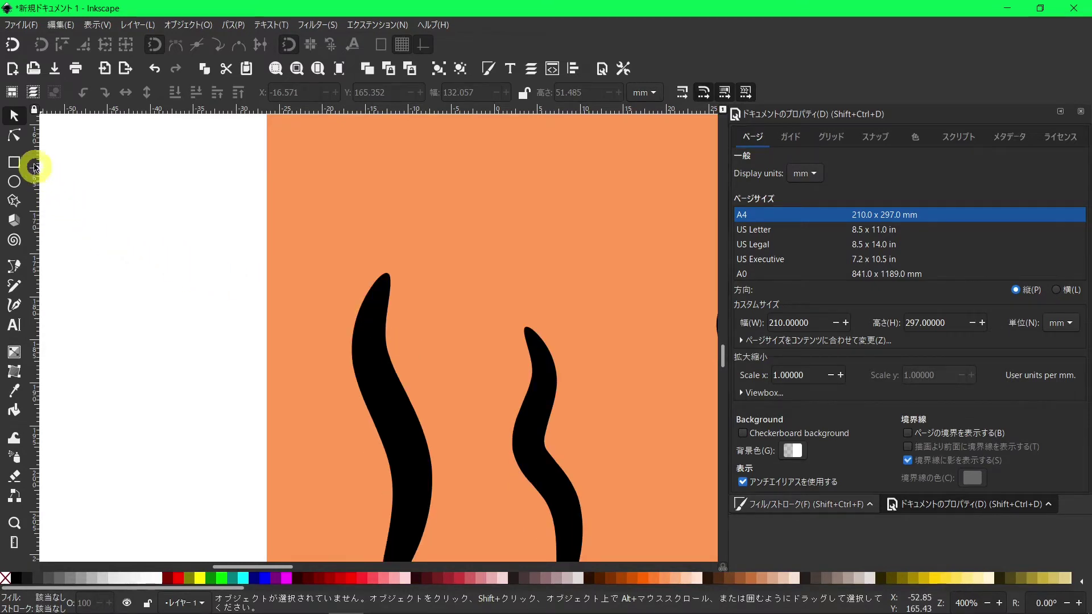
{"action": "left_click", "coordinate": [15, 136]}
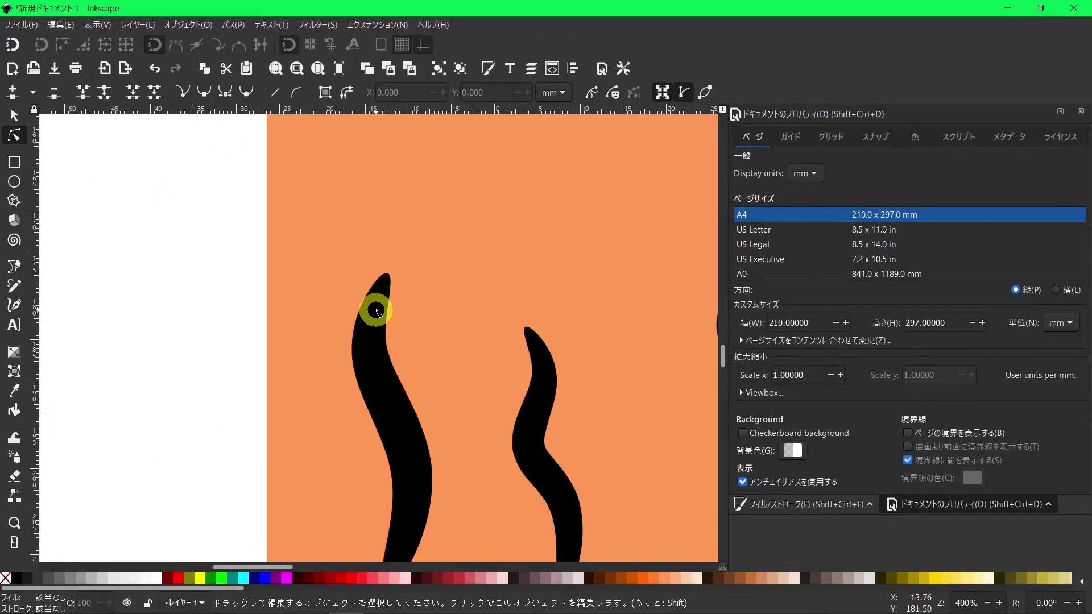
{"action": "left_click", "coordinate": [374, 307]}
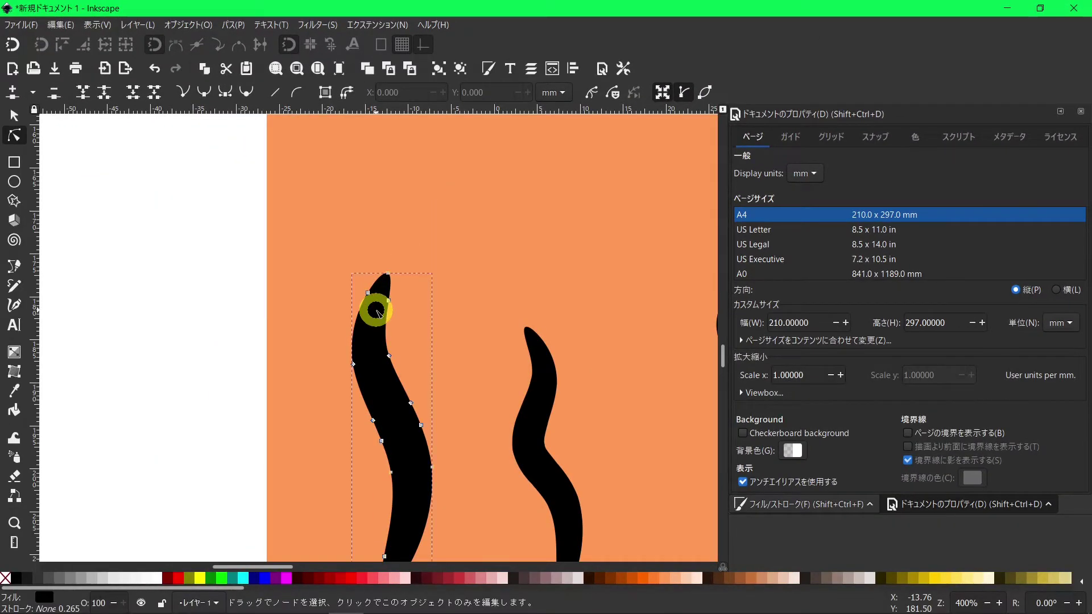
Delete the two nodes near the stroke's tip and reshape the top into a point
{"action": "left_click_drag", "start_coordinate": [422, 317], "coordinate": [332, 285]}
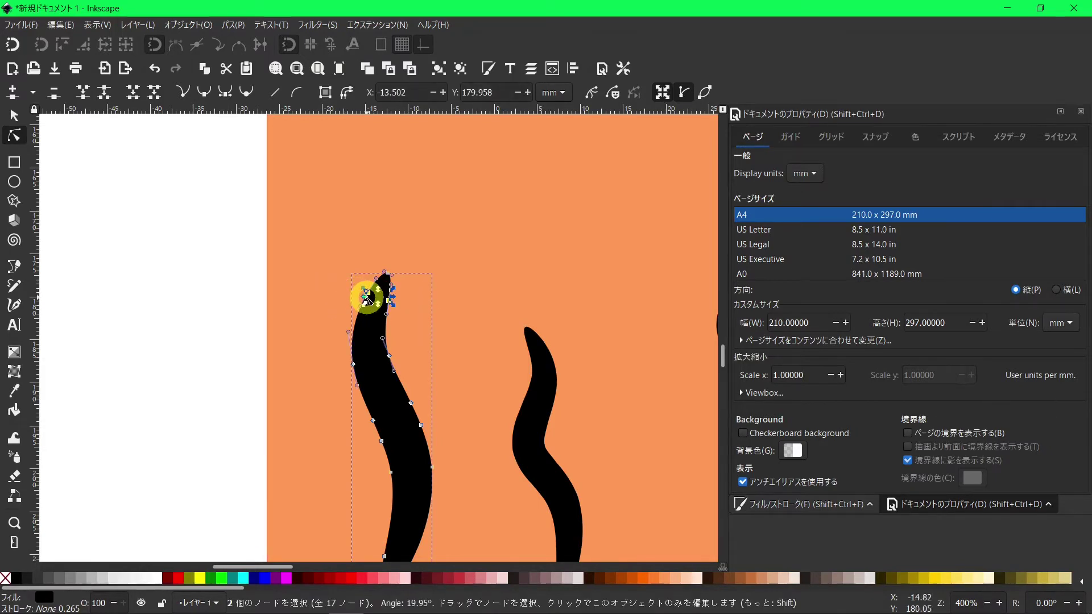
{"action": "scroll", "coordinate": [364, 294], "scroll_direction": "up", "scroll_amount": 2, "text": "ctrl"}
{"action": "scroll", "coordinate": [367, 297], "scroll_direction": "up", "scroll_amount": 1, "text": "ctrl"}
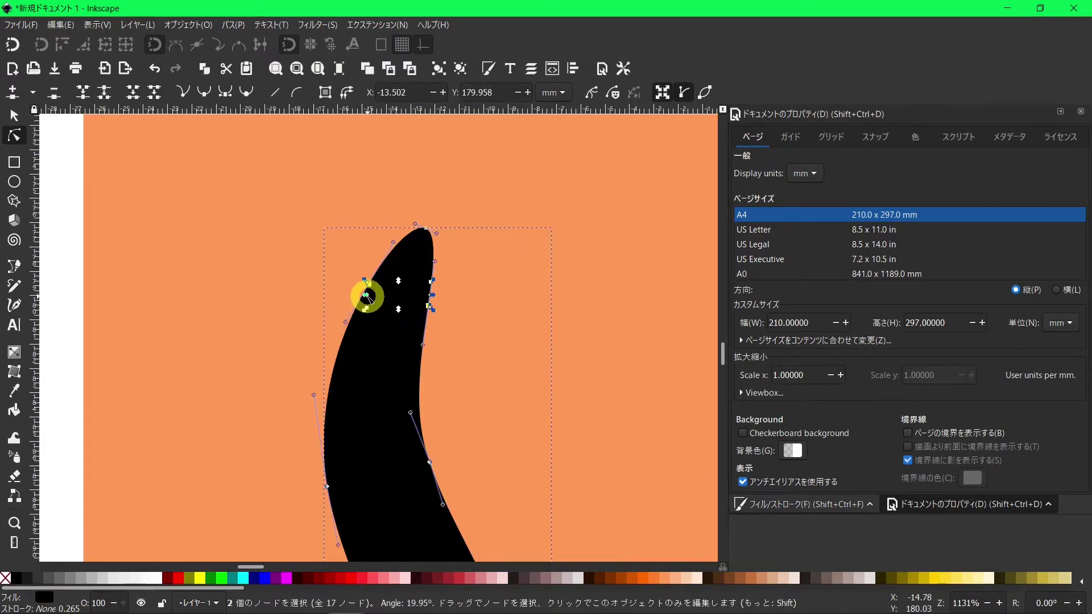
{"action": "key", "text": "Delete"}
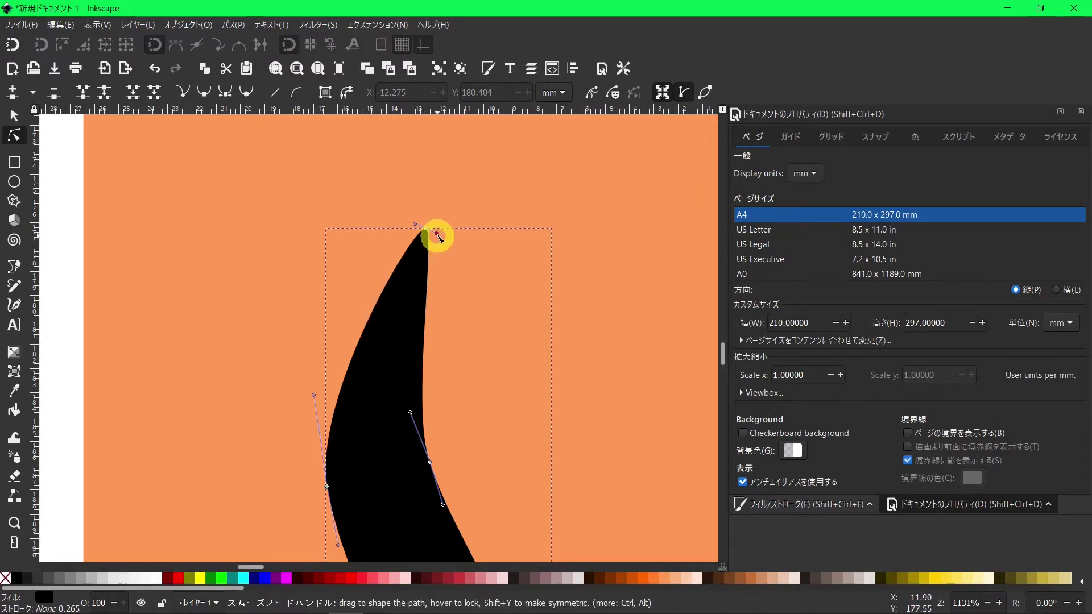
{"action": "left_click_drag", "start_coordinate": [438, 234], "coordinate": [424, 248]}
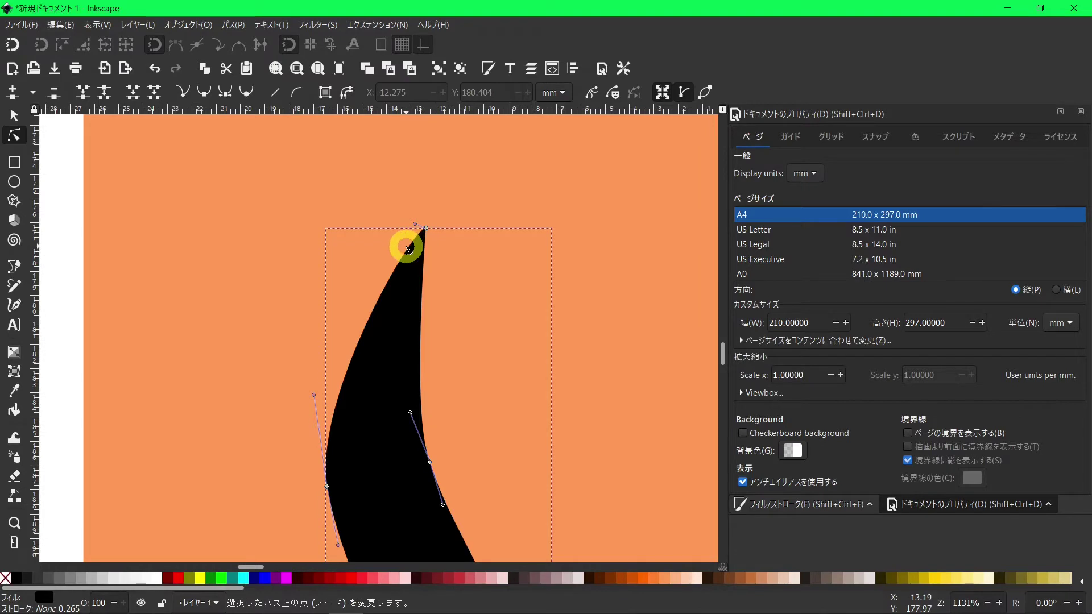
{"action": "scroll", "coordinate": [465, 285], "scroll_direction": "down", "scroll_amount": 2}
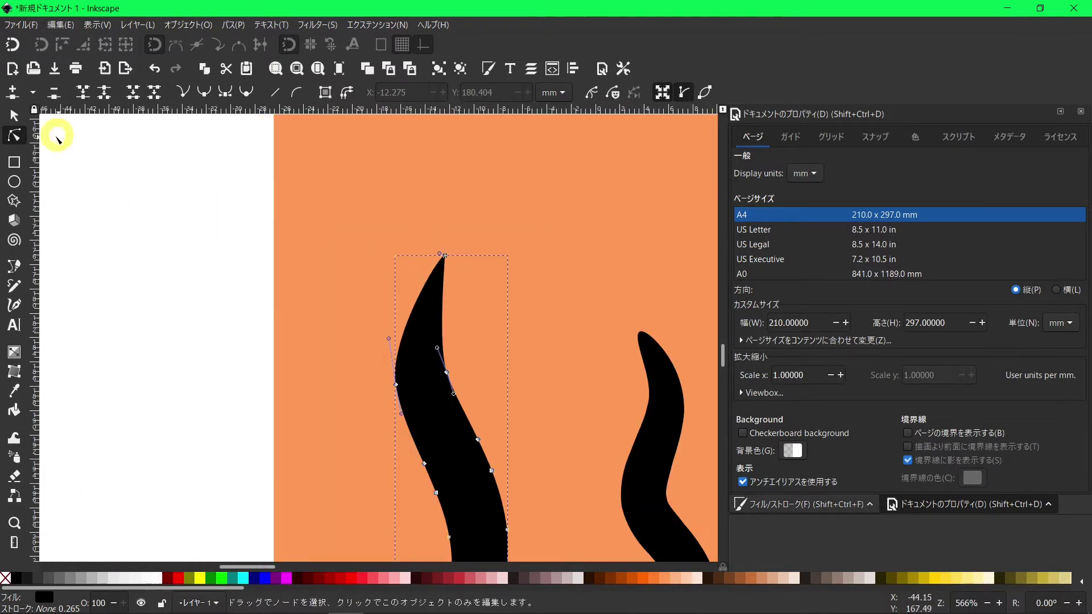
Delete the two top nodes of the next stroke and reshape its sharp tip
{"action": "left_click", "coordinate": [15, 115]}
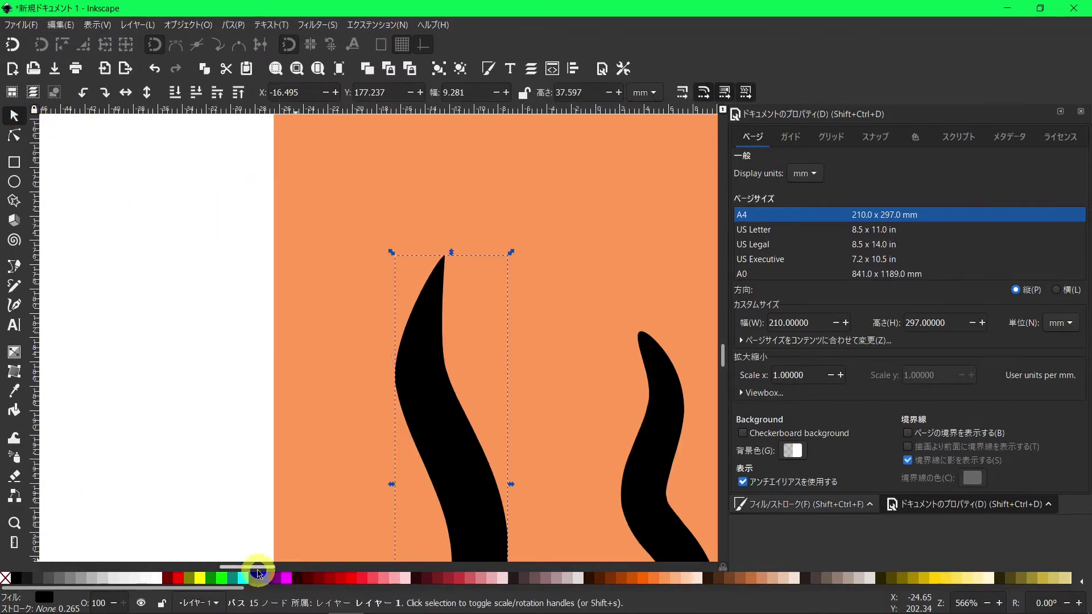
{"action": "left_click_drag", "start_coordinate": [256, 567], "coordinate": [301, 569]}
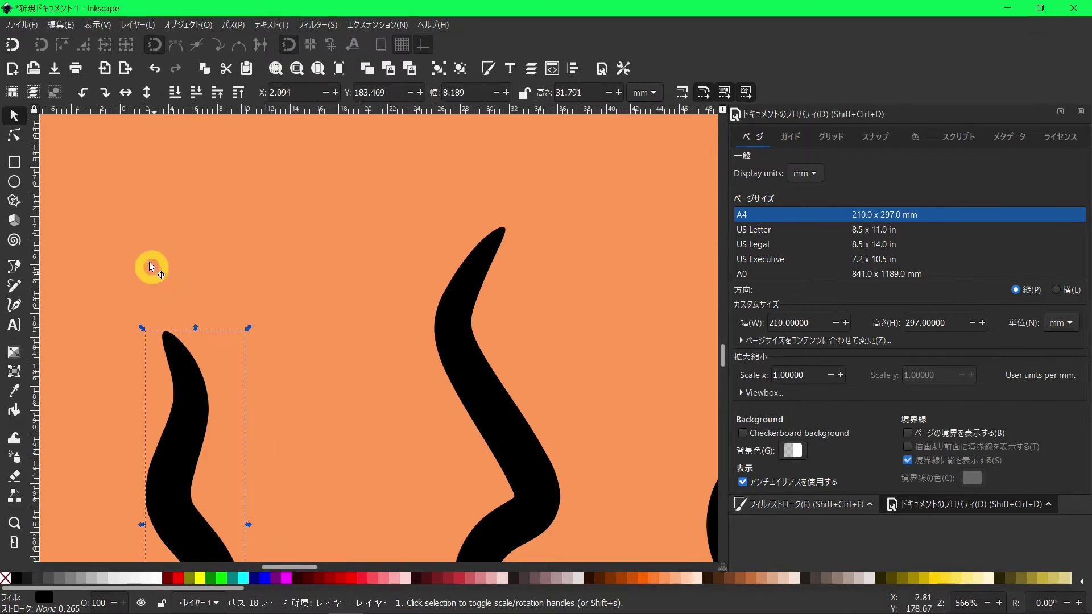
{"action": "left_click", "coordinate": [15, 135]}
{"action": "left_click_drag", "start_coordinate": [263, 391], "coordinate": [122, 344]}
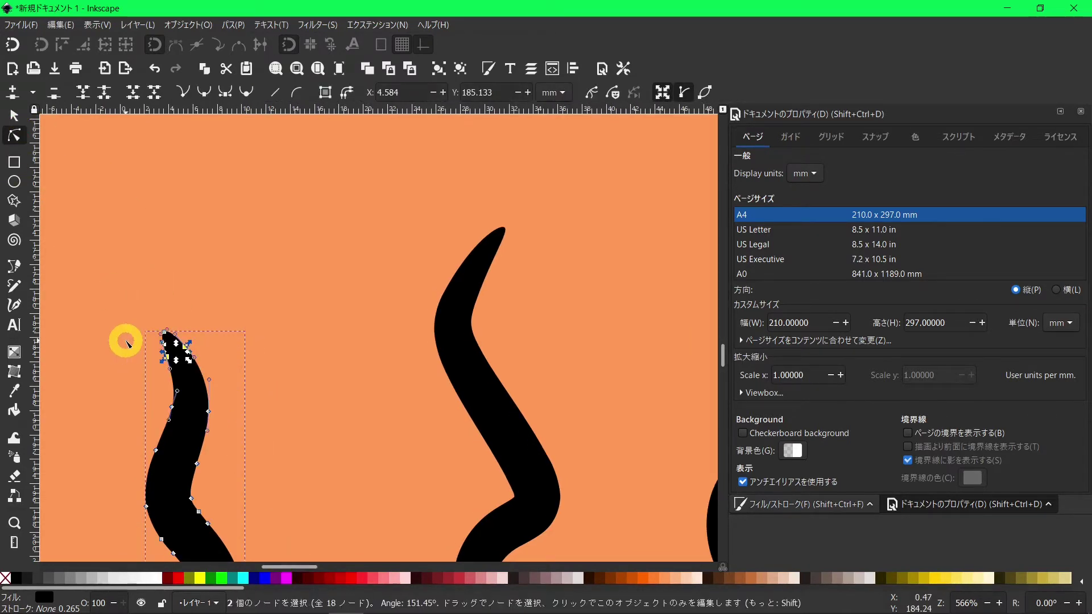
{"action": "key", "text": "Delete"}
{"action": "scroll", "coordinate": [148, 356], "scroll_direction": "up", "scroll_amount": 3, "text": "ctrl"}
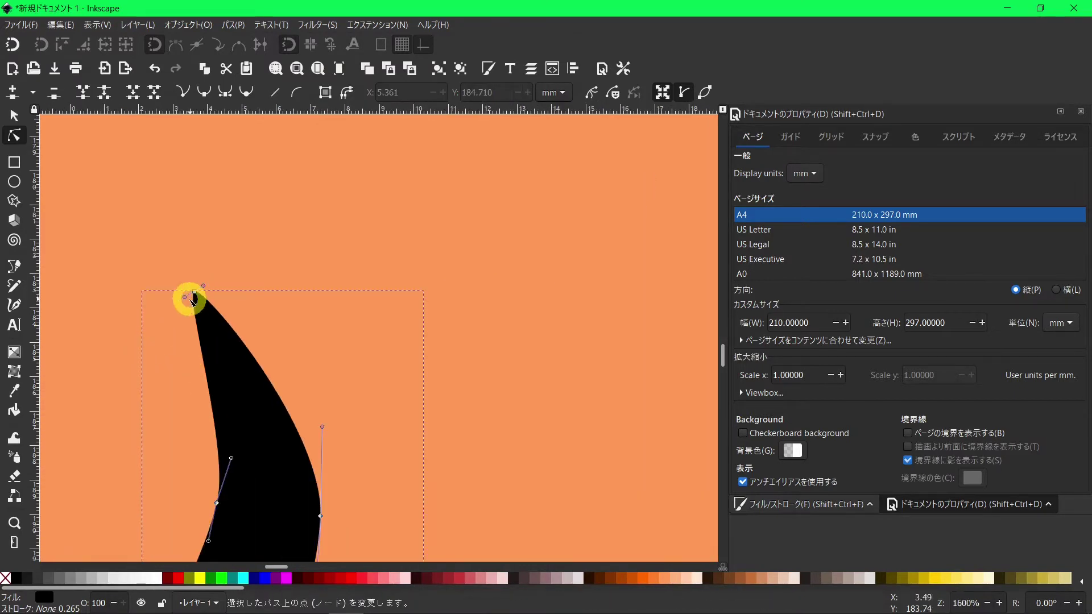
{"action": "left_click_drag", "start_coordinate": [186, 298], "coordinate": [199, 336]}
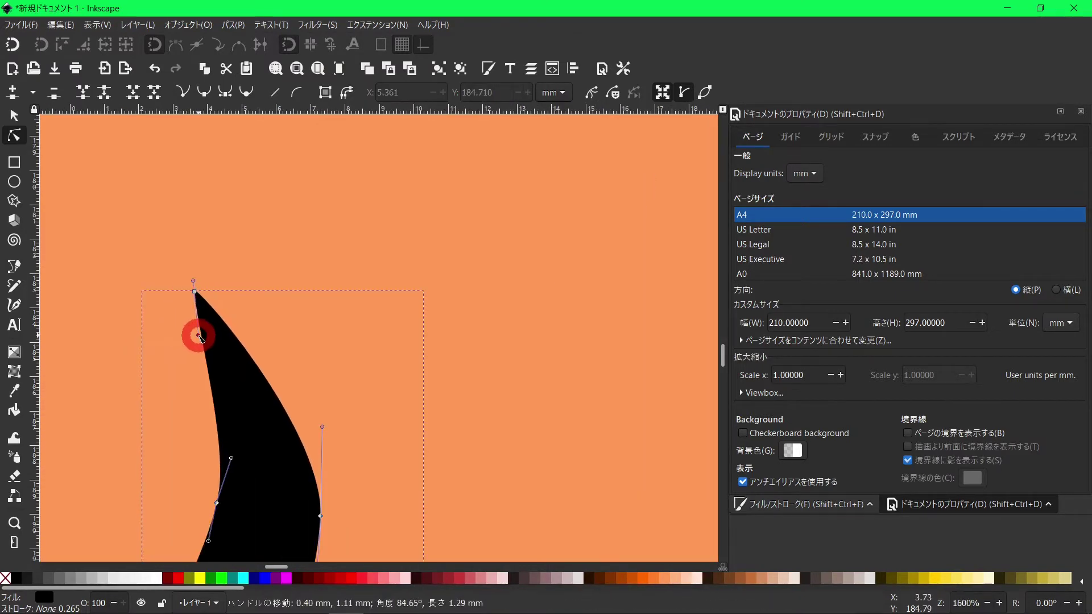
{"action": "scroll", "coordinate": [515, 390], "scroll_direction": "down", "scroll_amount": 2, "text": "ctrl"}
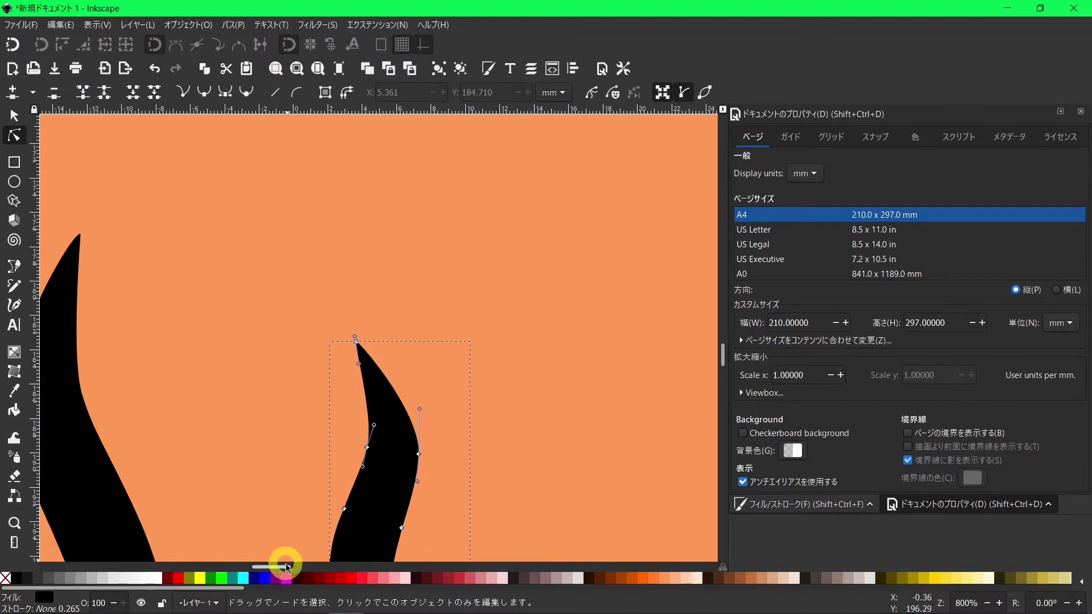
Taper the following stroke's tip by curving its handle and leading edge
{"action": "left_click_drag", "start_coordinate": [285, 566], "coordinate": [312, 579]}
{"action": "left_click", "coordinate": [403, 196]}
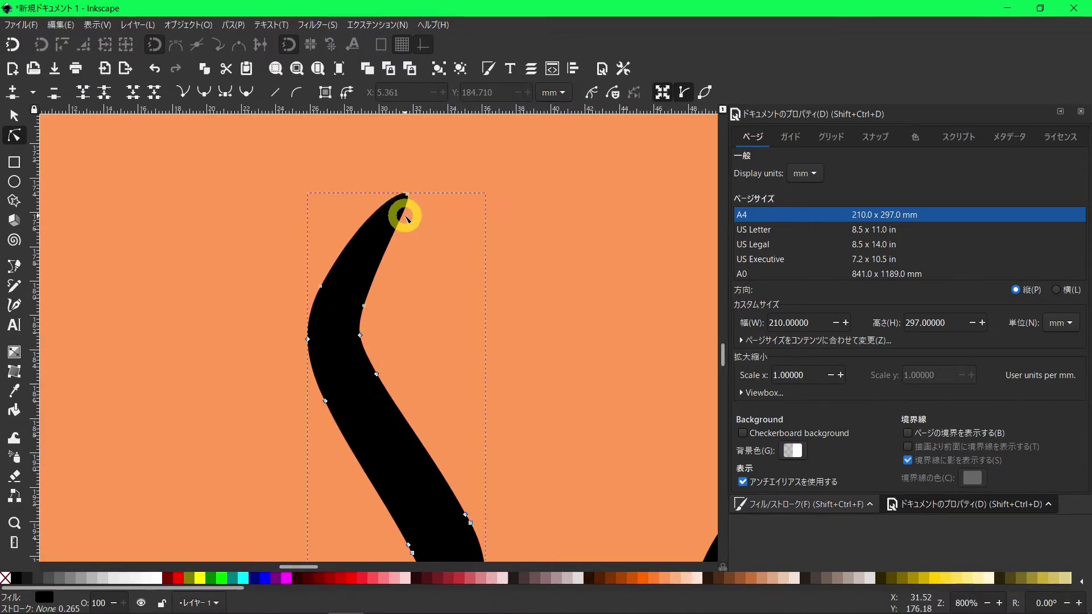
{"action": "mouse_move", "coordinate": [406, 197]}
{"action": "left_mouse_down"}
{"action": "mouse_move", "coordinate": [390, 202]}
{"action": "mouse_move", "coordinate": [390, 189]}
{"action": "left_mouse_up"}
{"action": "left_click_drag", "start_coordinate": [310, 567], "coordinate": [341, 569]}
{"action": "scroll", "coordinate": [507, 410], "scroll_direction": "up", "scroll_amount": 3}
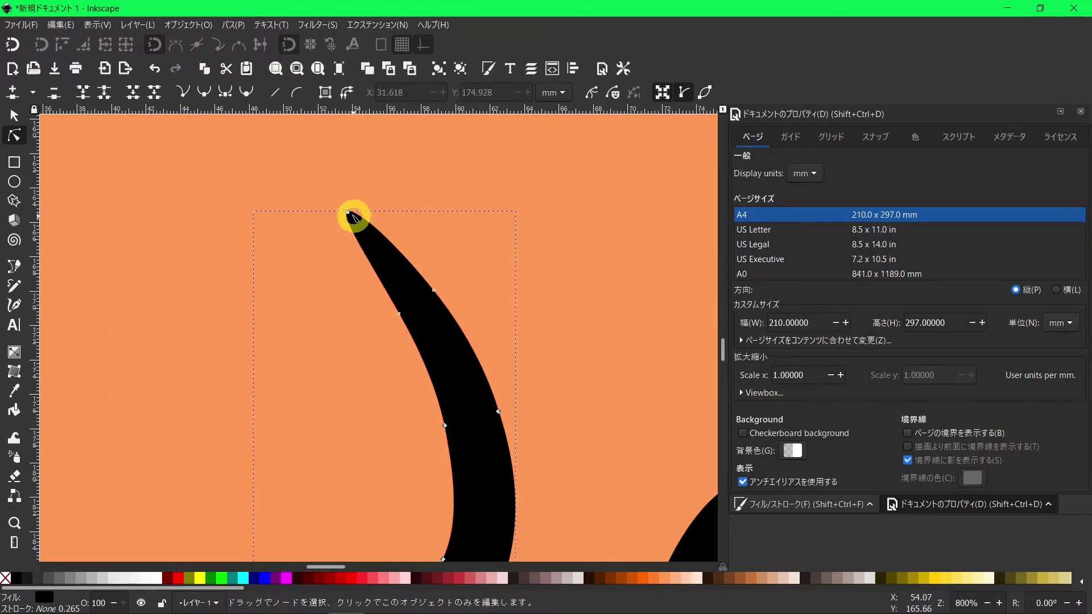
{"action": "mouse_move", "coordinate": [352, 215]}
{"action": "left_mouse_down"}
{"action": "mouse_move", "coordinate": [369, 228]}
{"action": "mouse_move", "coordinate": [360, 224]}
{"action": "left_mouse_up"}
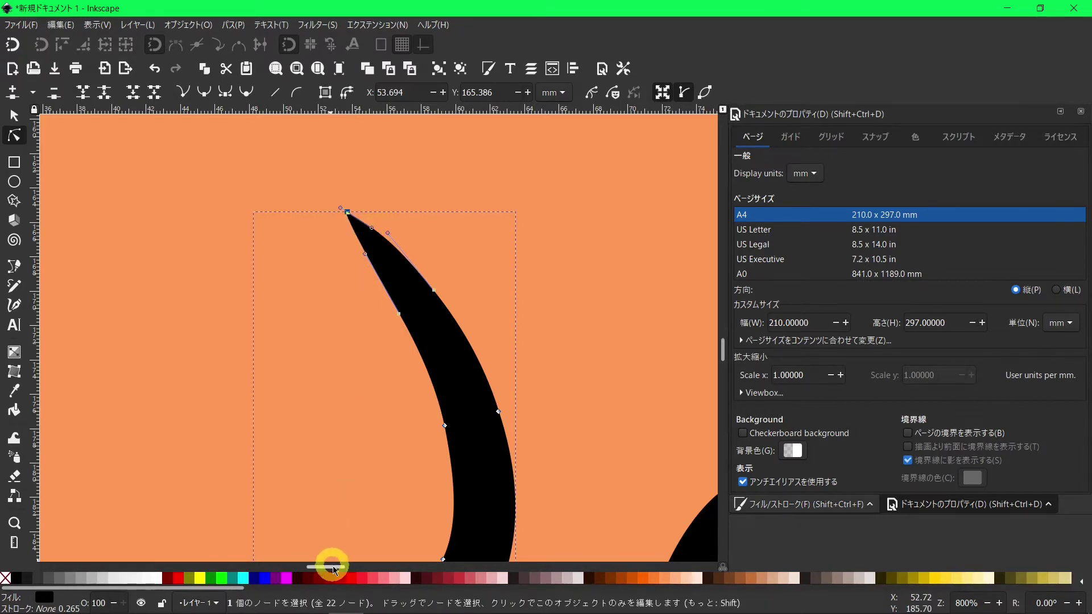
{"action": "left_click_drag", "start_coordinate": [330, 567], "coordinate": [359, 570]}
{"action": "scroll", "coordinate": [386, 497], "scroll_direction": "down", "scroll_amount": 3}
{"action": "scroll", "coordinate": [364, 432], "scroll_direction": "down", "scroll_amount": 3}
Straighten the edge of the middle flame stroke's tip
{"action": "left_click", "coordinate": [348, 349]}
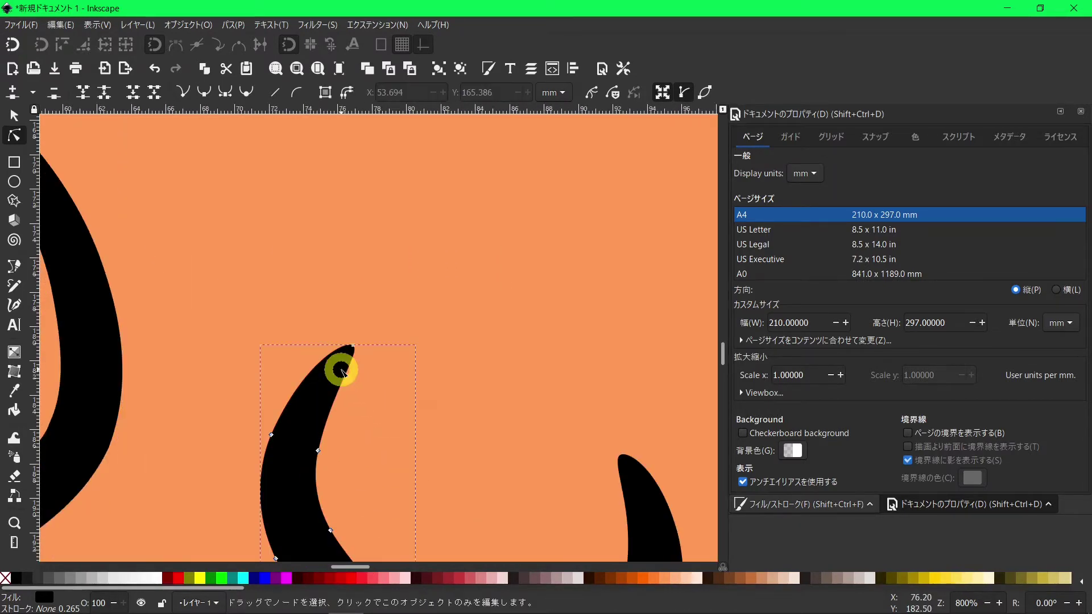
{"action": "left_click", "coordinate": [350, 349]}
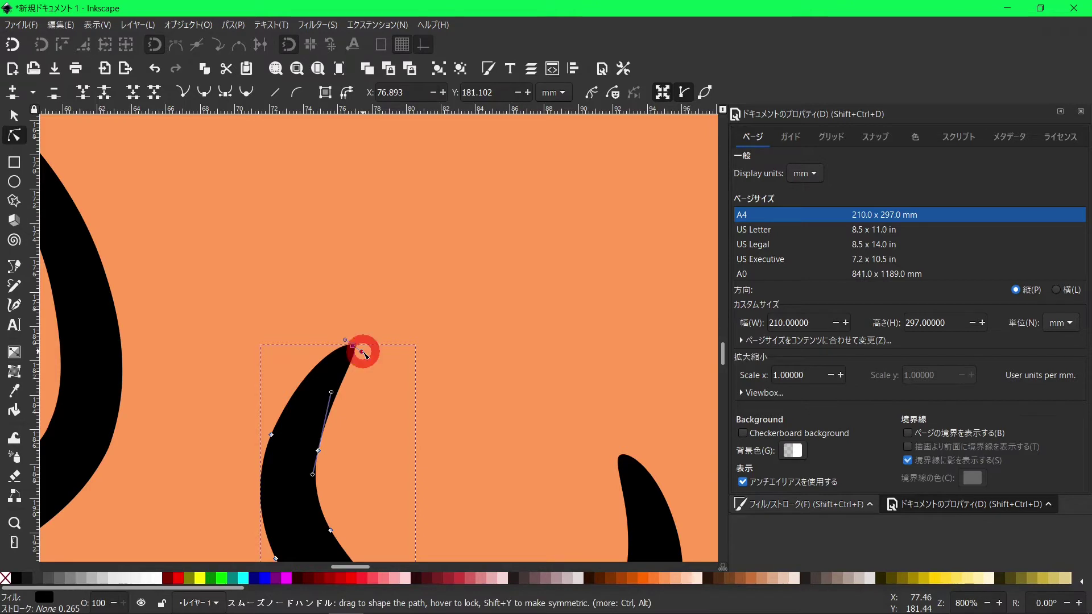
{"action": "left_click_drag", "start_coordinate": [362, 353], "coordinate": [353, 345]}
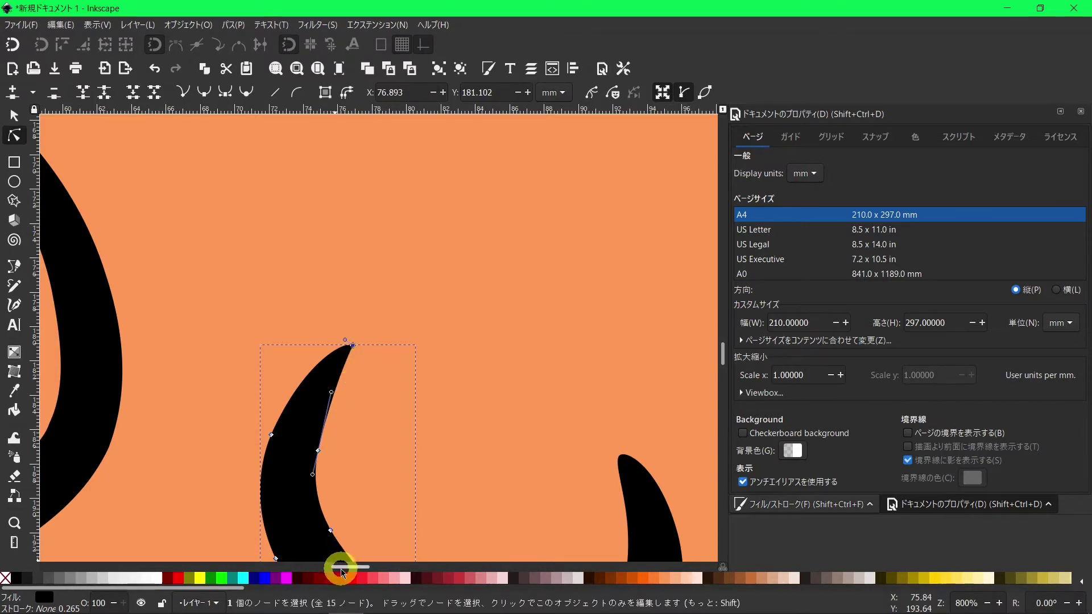
{"action": "left_click_drag", "start_coordinate": [341, 567], "coordinate": [378, 567]}
{"action": "scroll", "coordinate": [369, 499], "scroll_direction": "down", "scroll_amount": 4}
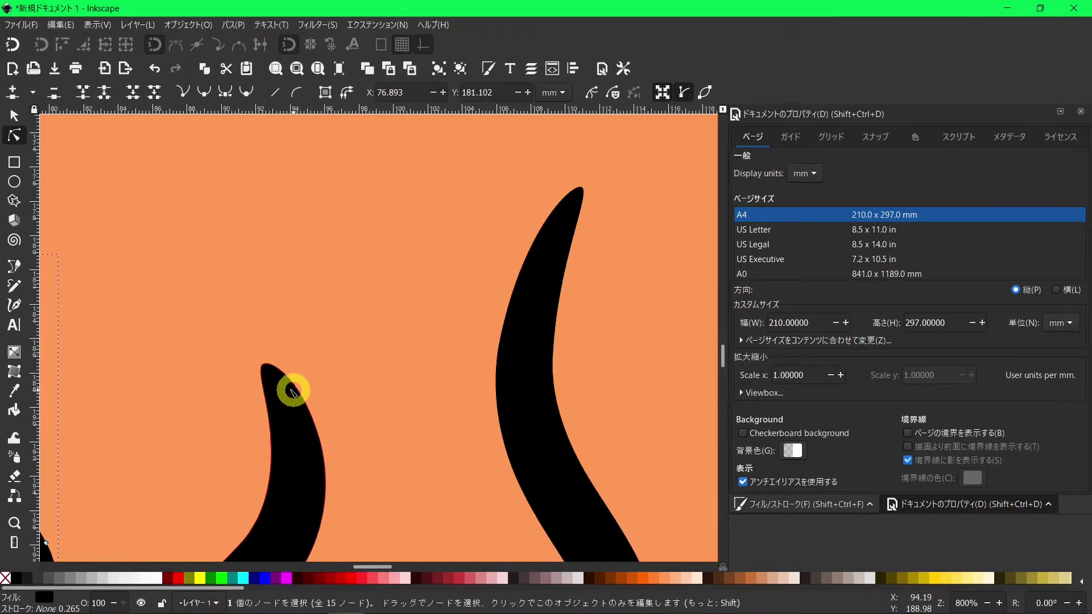
Remove two middle nodes from the left horn-shaped stroke and reshape its tip
{"action": "left_click", "coordinate": [292, 391]}
{"action": "mouse_move", "coordinate": [275, 358]}
{"action": "left_mouse_down"}
{"action": "mouse_move", "coordinate": [283, 376]}
{"action": "mouse_move", "coordinate": [274, 366]}
{"action": "left_mouse_up"}
{"action": "left_click_drag", "start_coordinate": [382, 477], "coordinate": [213, 427]}
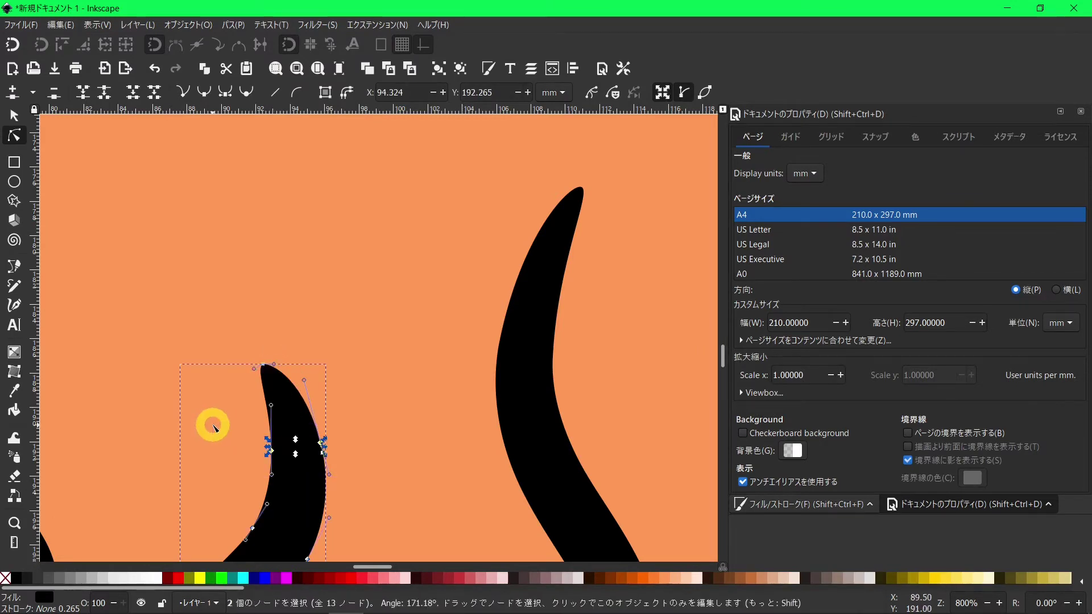
{"action": "key", "text": "Delete"}
{"action": "left_click_drag", "start_coordinate": [256, 390], "coordinate": [275, 370]}
{"action": "scroll", "coordinate": [443, 409], "scroll_direction": "up", "scroll_amount": 2}
{"action": "scroll", "coordinate": [484, 398], "scroll_direction": "up", "scroll_amount": 2}
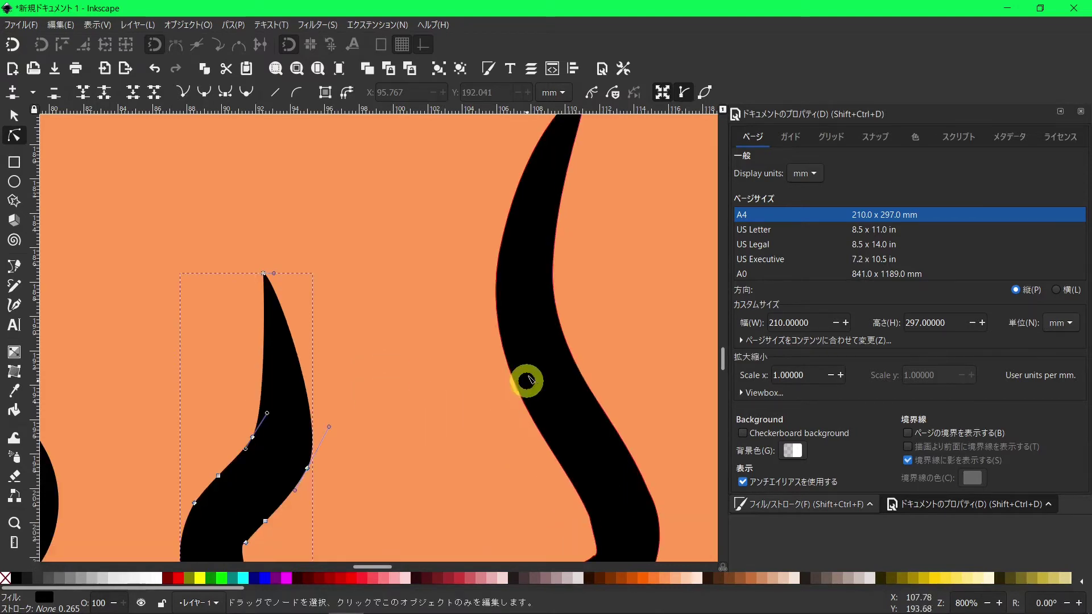
Taper the right stroke's tip into a sharp point by pulling its handle
{"action": "left_click", "coordinate": [544, 336]}
{"action": "scroll", "coordinate": [569, 330], "scroll_direction": "up", "scroll_amount": 4}
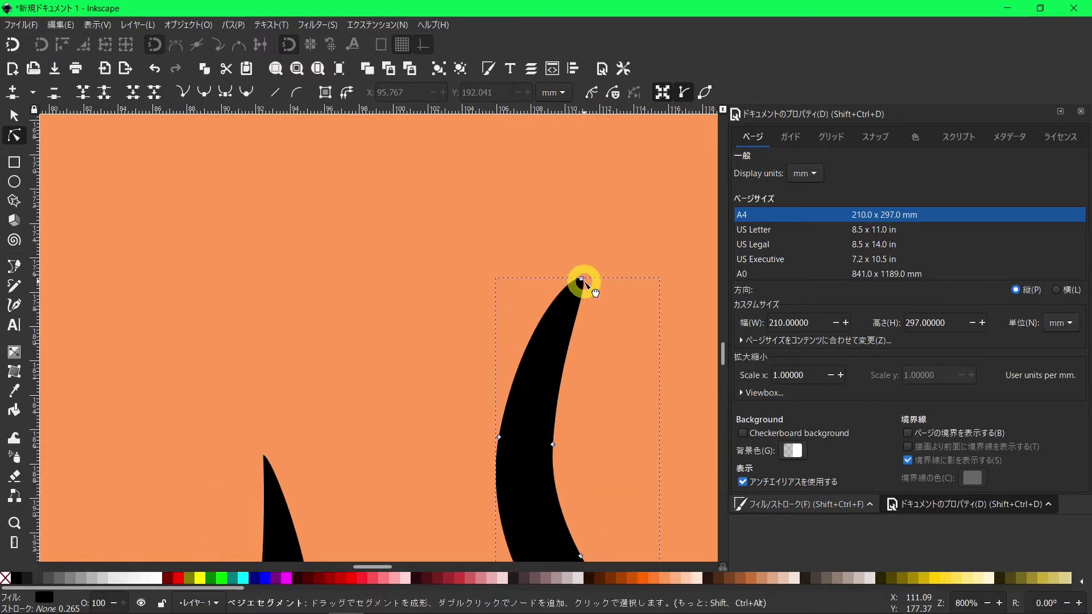
{"action": "left_click_drag", "start_coordinate": [591, 290], "coordinate": [560, 348]}
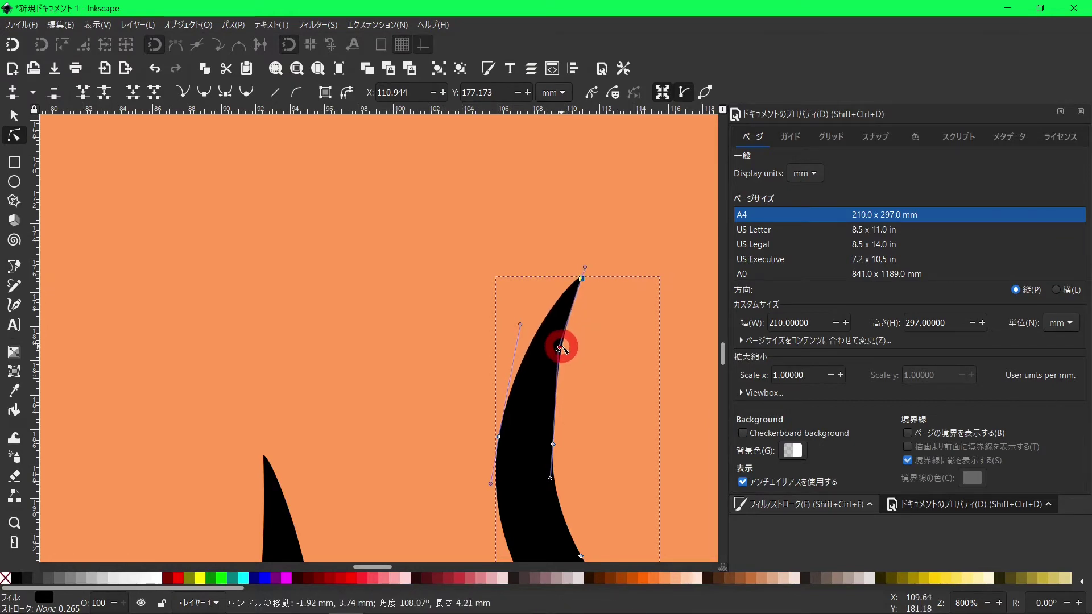
{"action": "left_click_drag", "start_coordinate": [561, 348], "coordinate": [560, 347]}
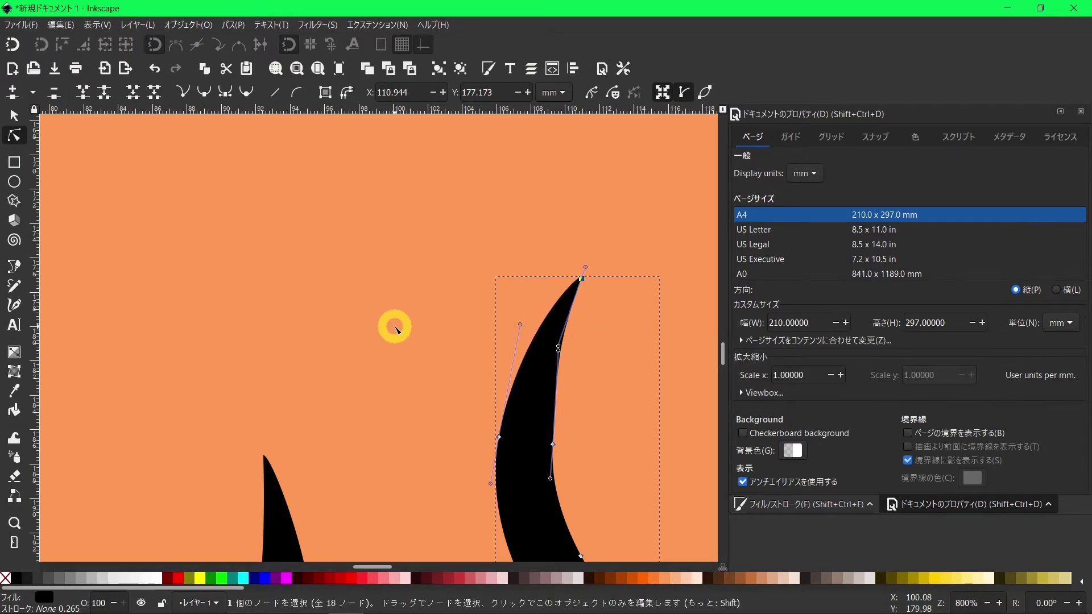
{"action": "scroll", "coordinate": [397, 328], "scroll_direction": "down", "scroll_amount": 3}
{"action": "left_click", "coordinate": [15, 116]}
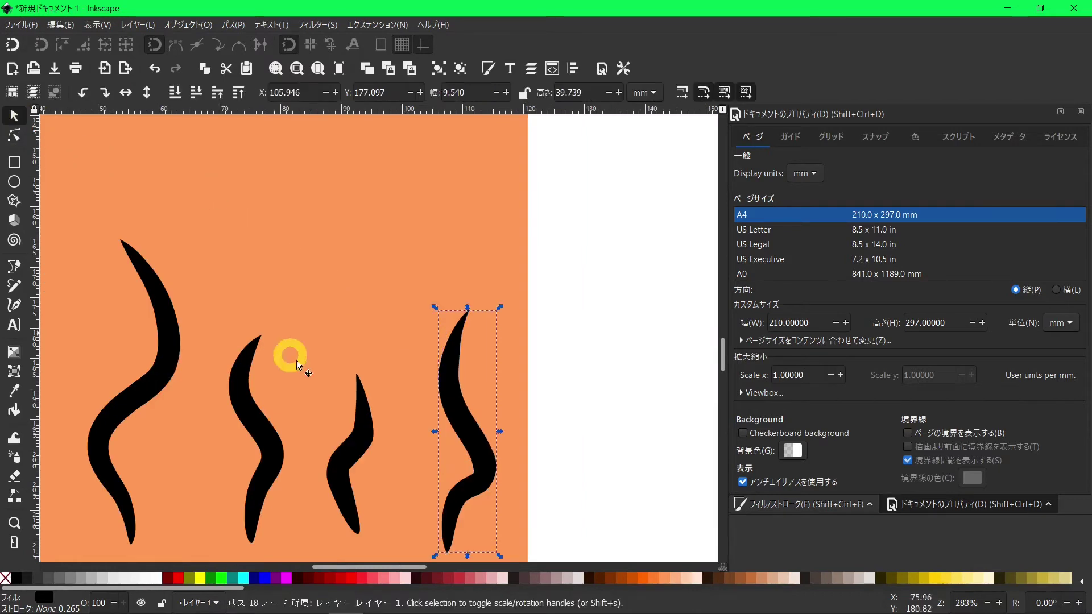
{"action": "left_click_drag", "start_coordinate": [389, 567], "coordinate": [344, 567]}
{"action": "scroll", "coordinate": [412, 414], "scroll_direction": "down", "scroll_amount": 2}
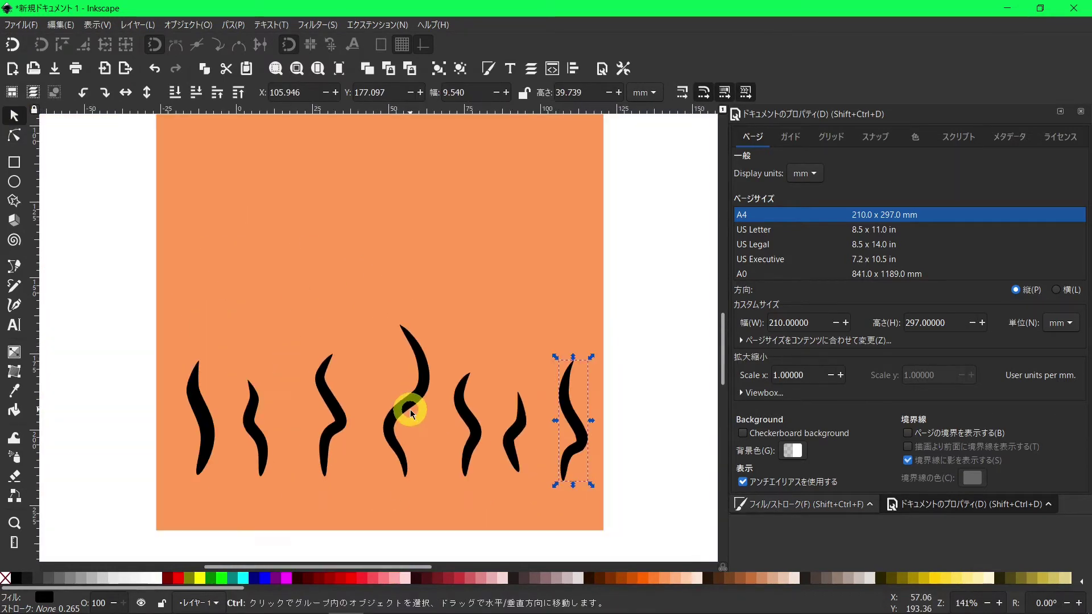
{"action": "scroll", "coordinate": [413, 414], "scroll_direction": "down", "scroll_amount": 3}
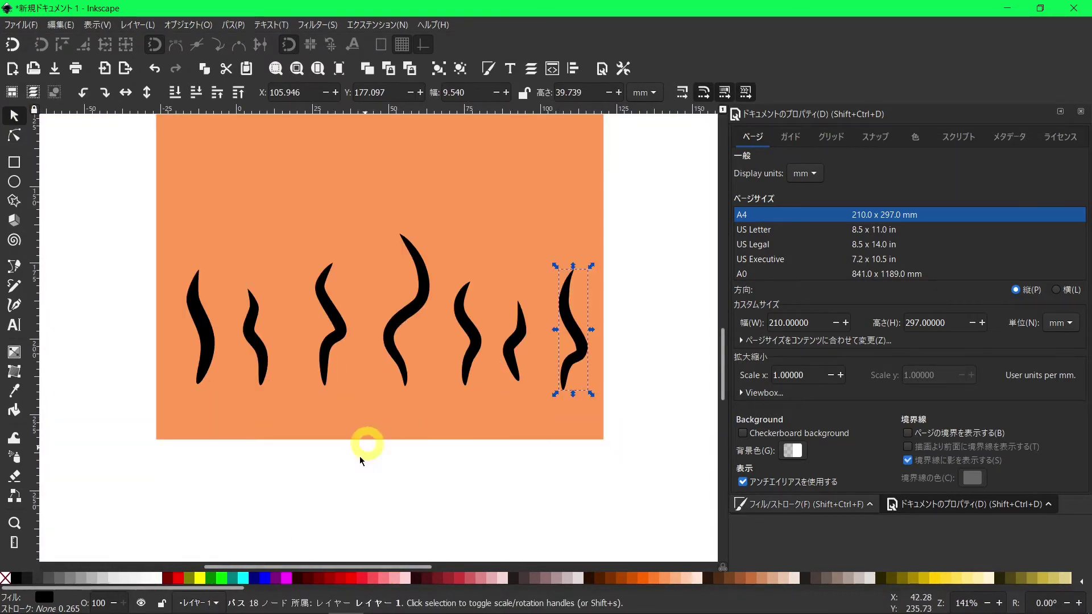
{"action": "left_click", "coordinate": [333, 463]}
{"action": "scroll", "coordinate": [333, 462], "scroll_direction": "up", "scroll_amount": 1, "text": "ctrl"}
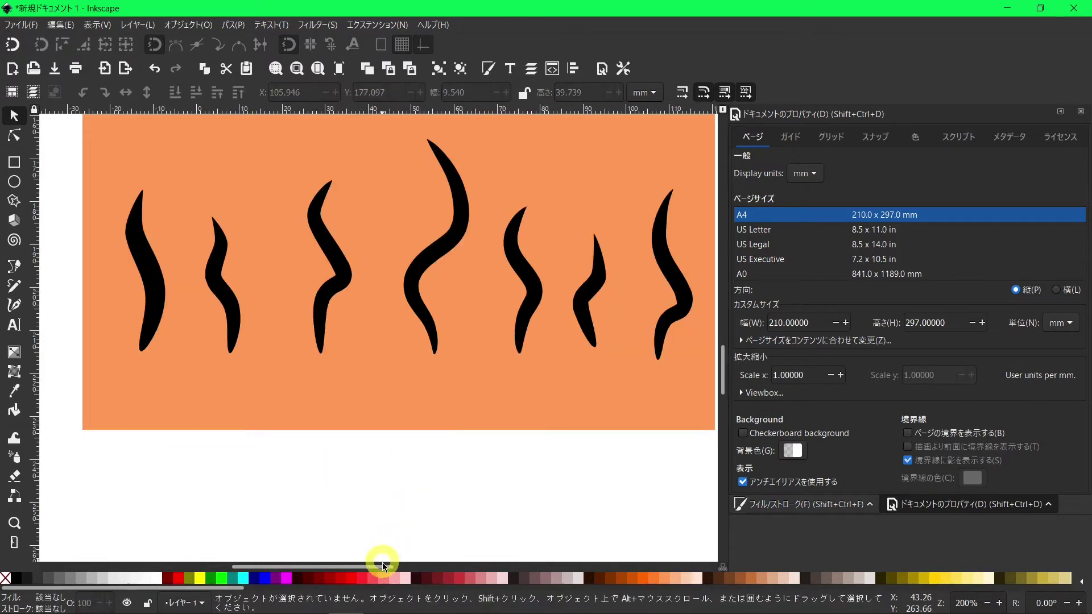
{"action": "left_click_drag", "start_coordinate": [385, 567], "coordinate": [391, 567]}
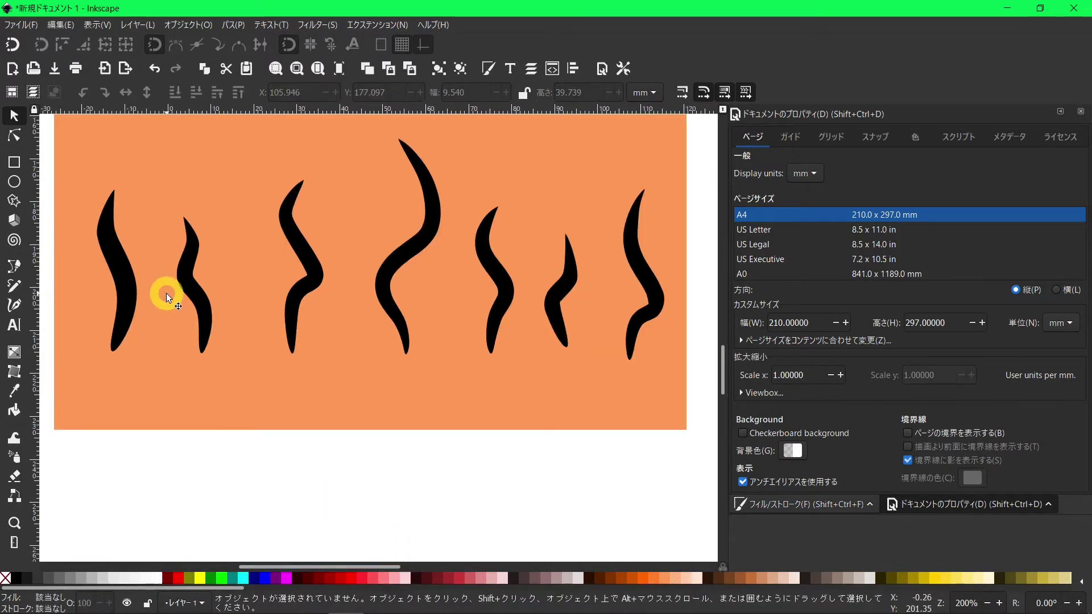
Set the Pen tool to BSpline mode with no shape preset, and enable path and smooth-node snapping
{"action": "left_click", "coordinate": [12, 271]}
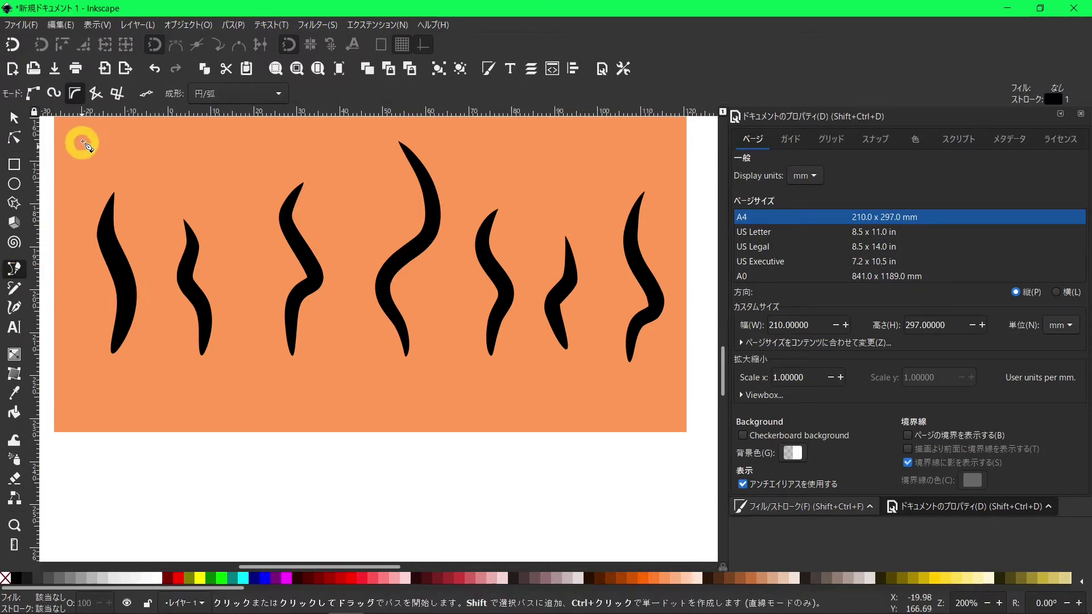
{"action": "left_click", "coordinate": [76, 95]}
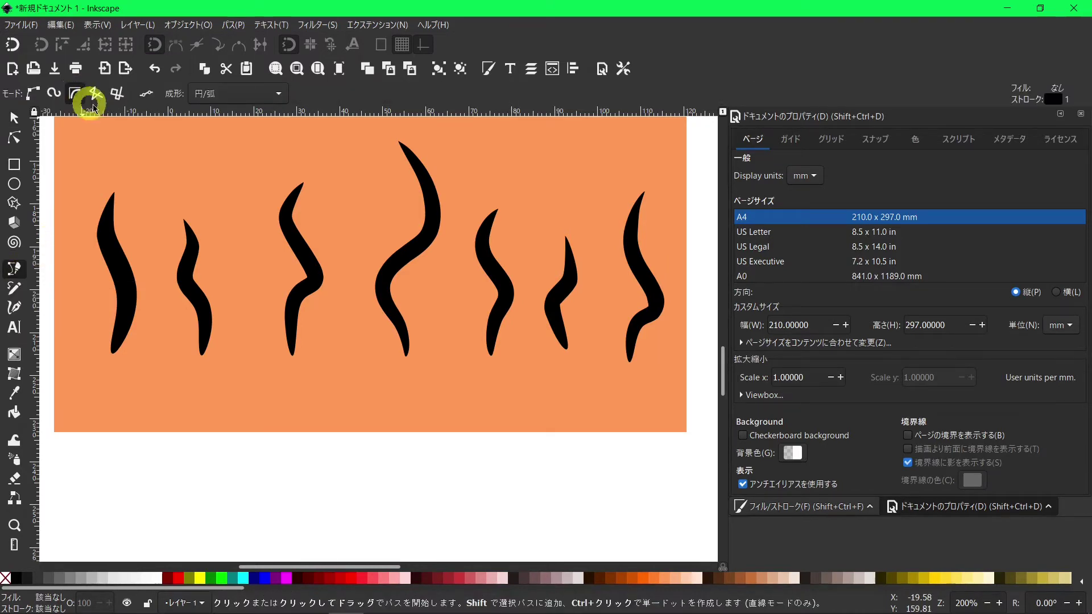
{"action": "left_click", "coordinate": [215, 95]}
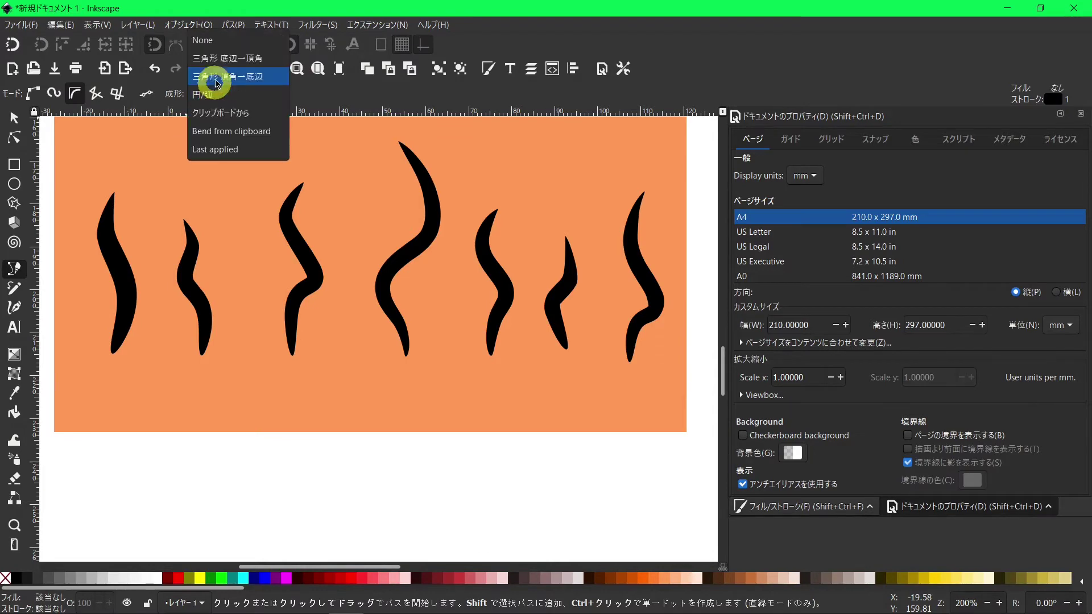
{"action": "left_click", "coordinate": [218, 41]}
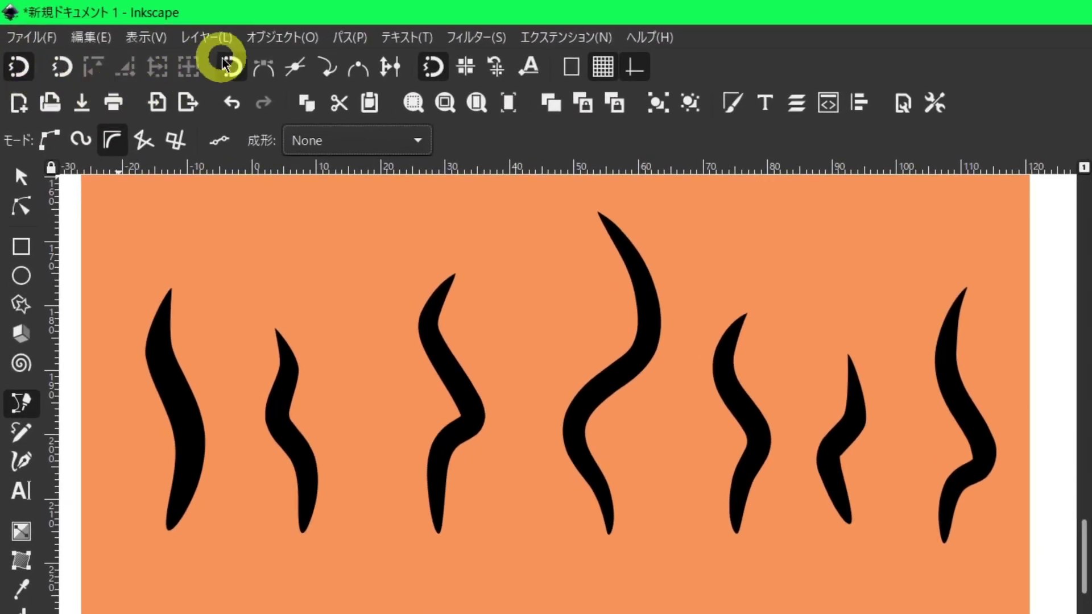
{"action": "left_click", "coordinate": [268, 67]}
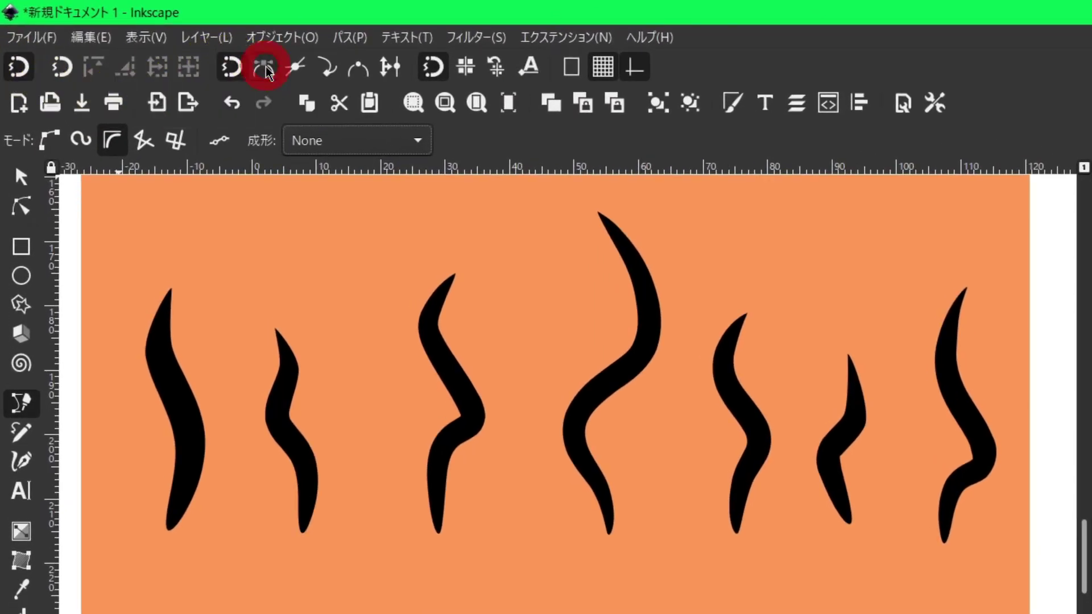
{"action": "left_click", "coordinate": [357, 72]}
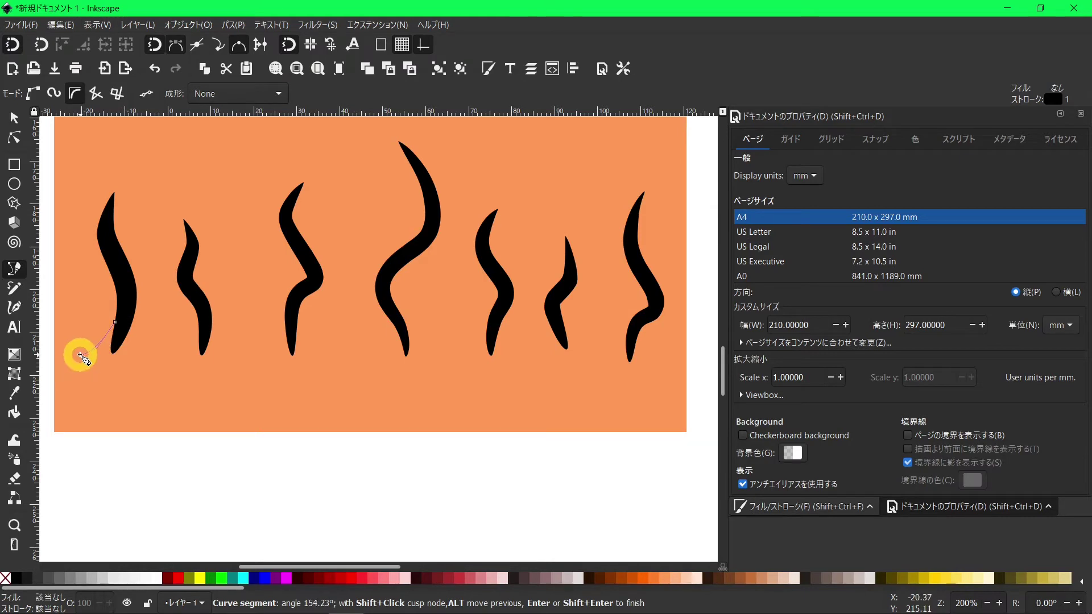
Finish the left-edge curve at the first flame stroke, then try and undo a curve to the second stroke
{"action": "double_click", "coordinate": [54, 333]}
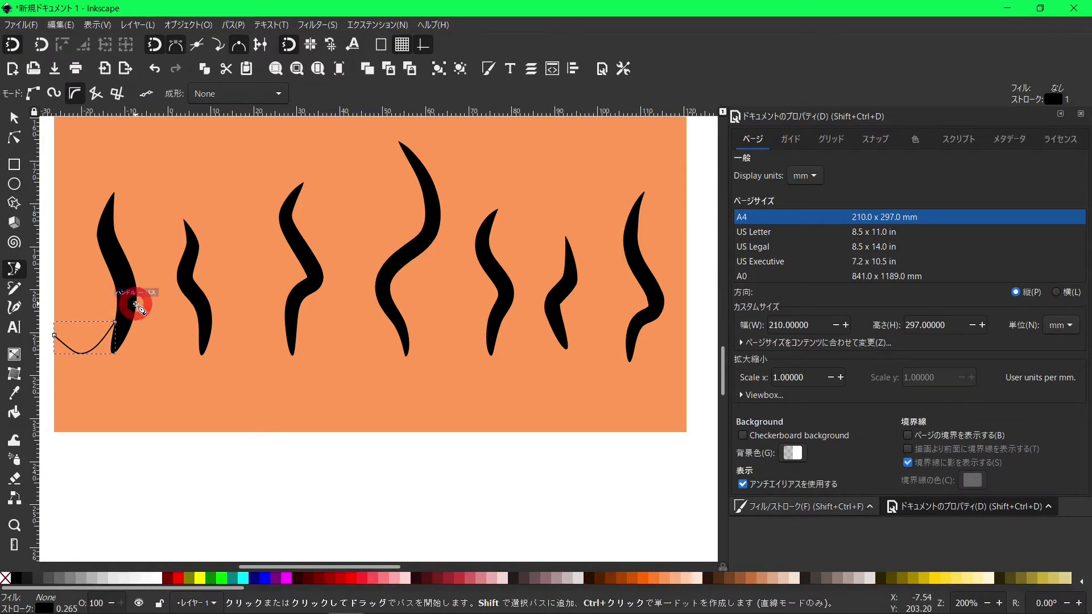
{"action": "left_click", "coordinate": [137, 304]}
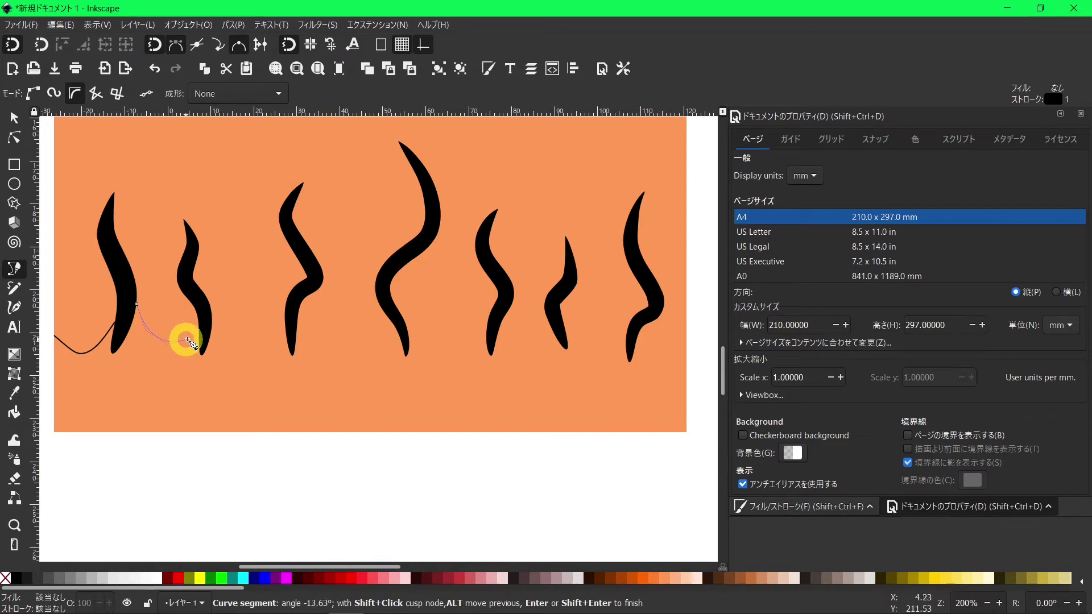
{"action": "scroll", "coordinate": [200, 327], "scroll_direction": "up", "scroll_amount": 1}
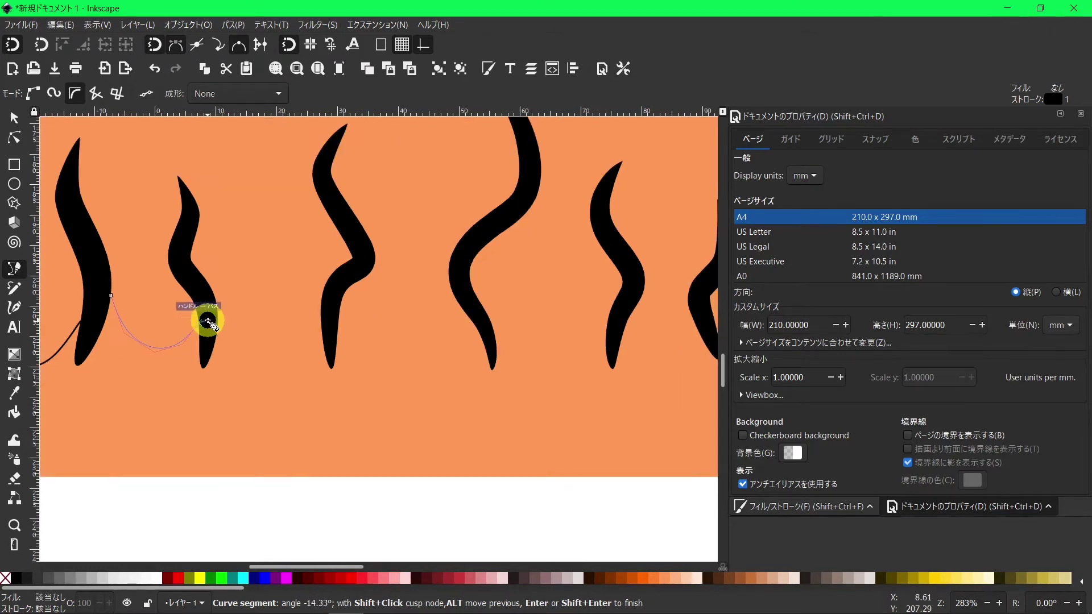
{"action": "double_click", "coordinate": [208, 321]}
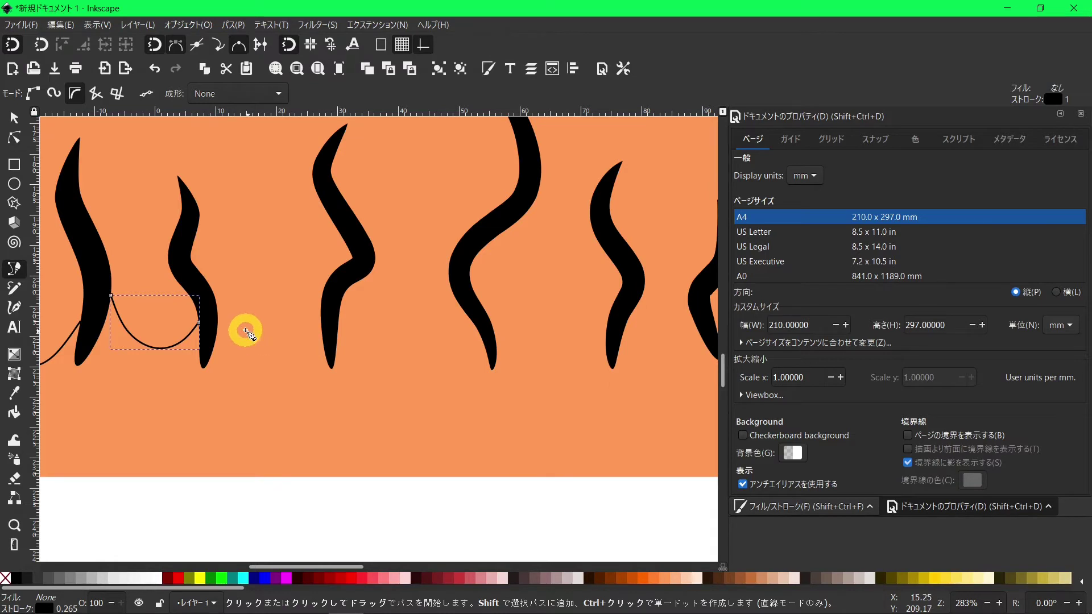
{"action": "left_click", "coordinate": [158, 77]}
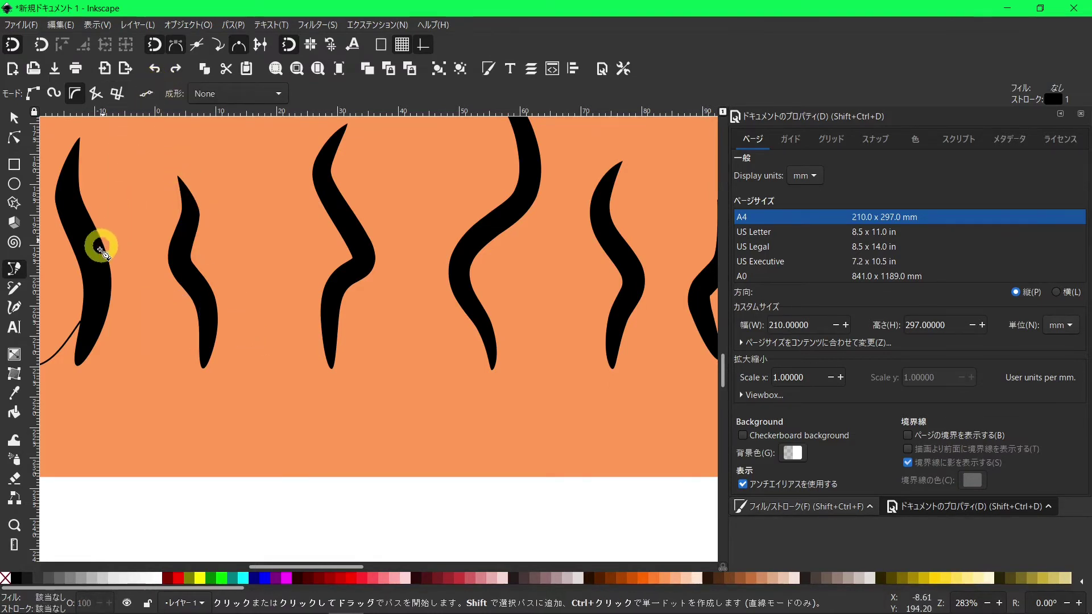
Draw a sagging curve linking the first and second flame strokes
{"action": "left_click", "coordinate": [198, 322]}
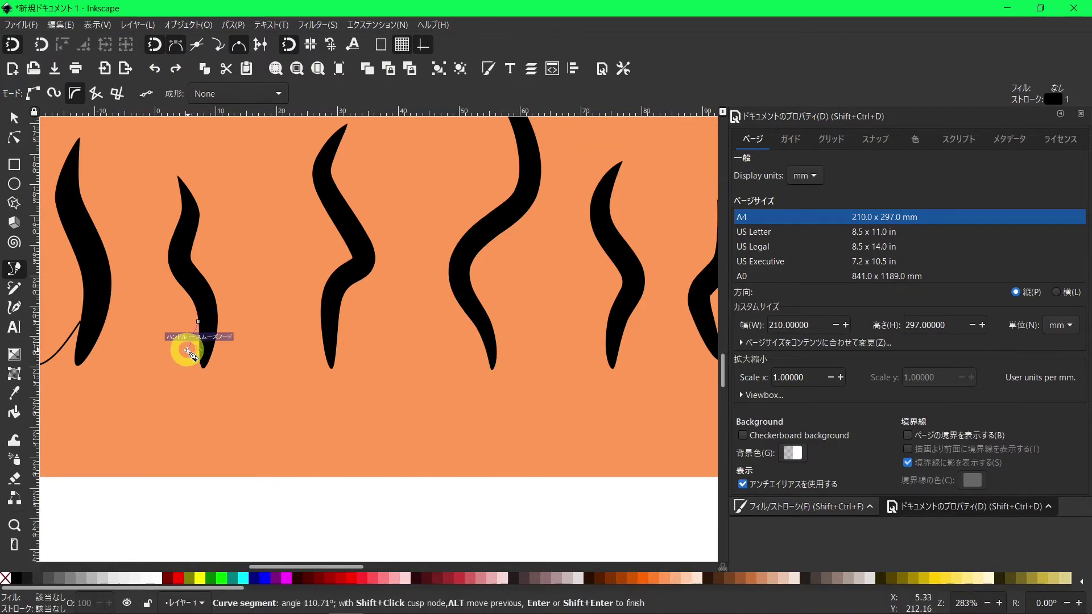
{"action": "scroll", "coordinate": [189, 353], "scroll_direction": "up", "scroll_amount": 3}
{"action": "scroll", "coordinate": [193, 345], "scroll_direction": "down", "scroll_amount": 2}
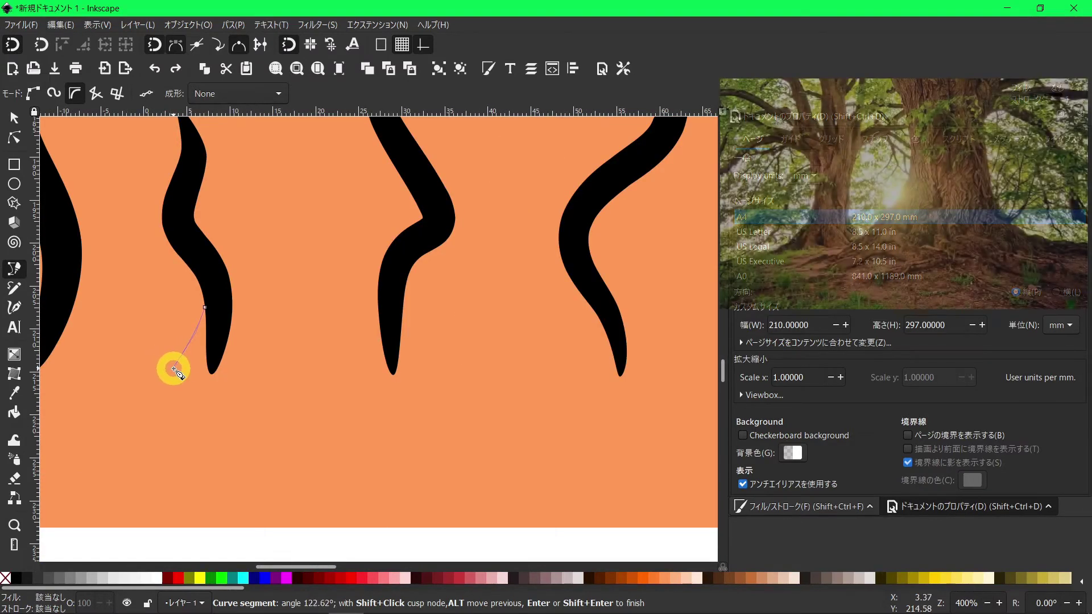
{"action": "left_click", "coordinate": [134, 366]}
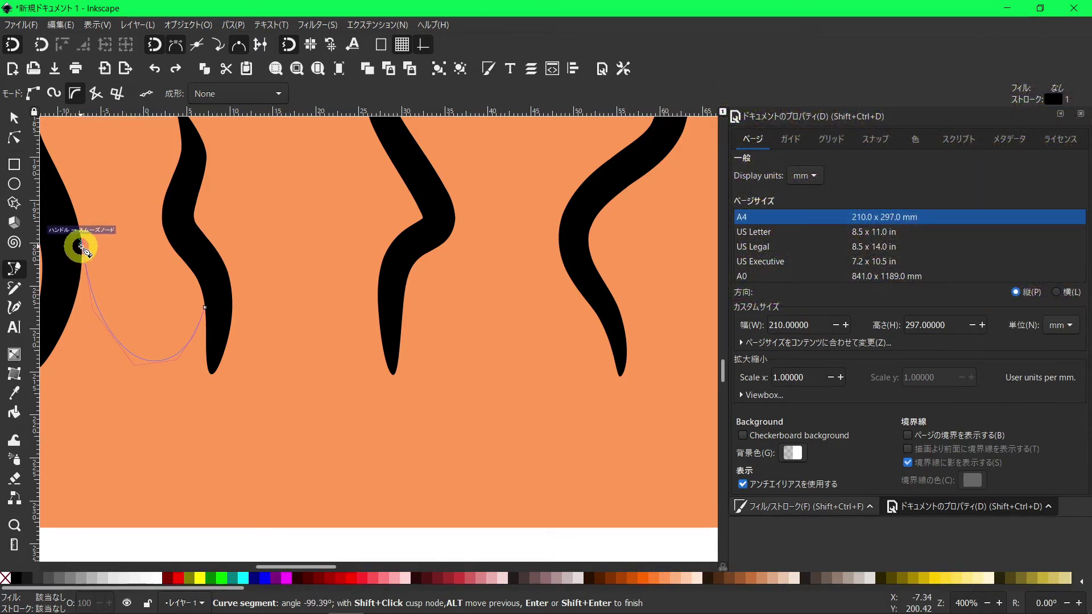
{"action": "double_click", "coordinate": [81, 247]}
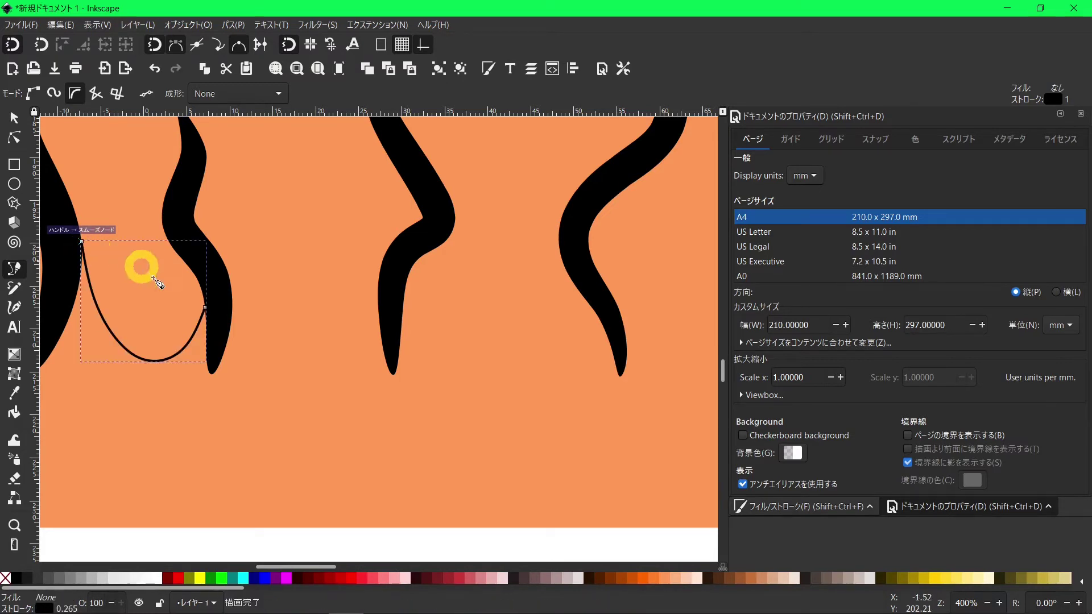
Draw a sagging curve from the second to the third stroke, and begin the next one beyond it
{"action": "left_click", "coordinate": [232, 293]}
{"action": "left_click", "coordinate": [245, 342]}
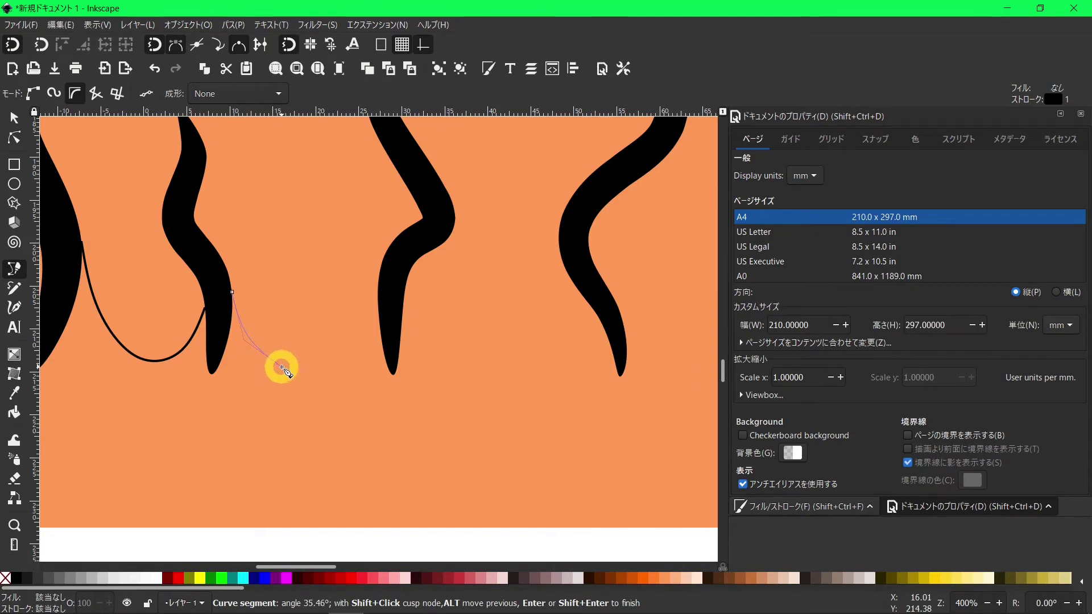
{"action": "left_click", "coordinate": [281, 365]}
{"action": "left_click", "coordinate": [348, 351]}
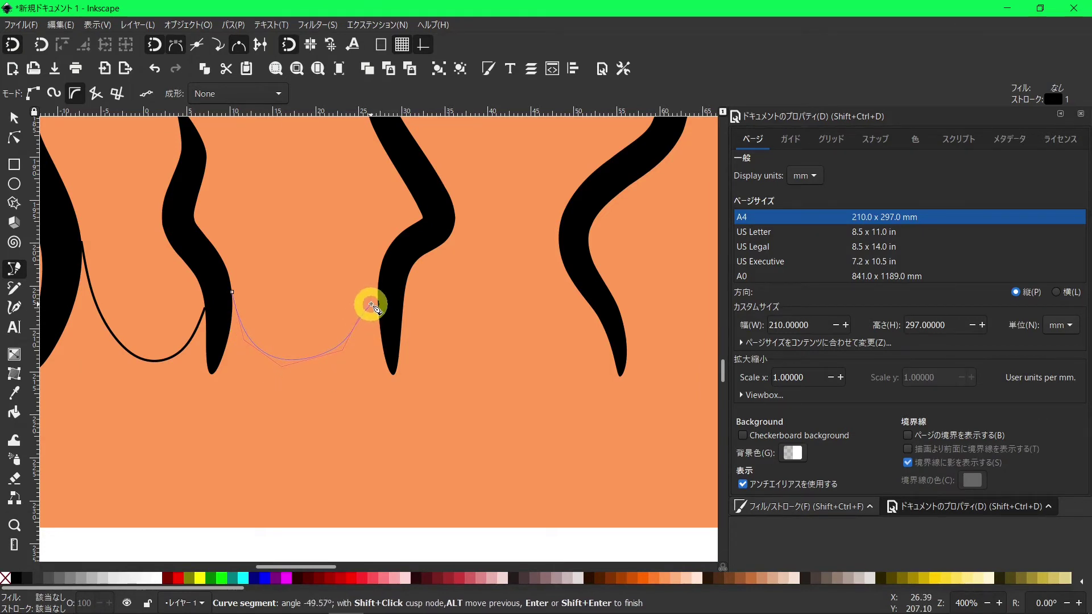
{"action": "left_click", "coordinate": [382, 264]}
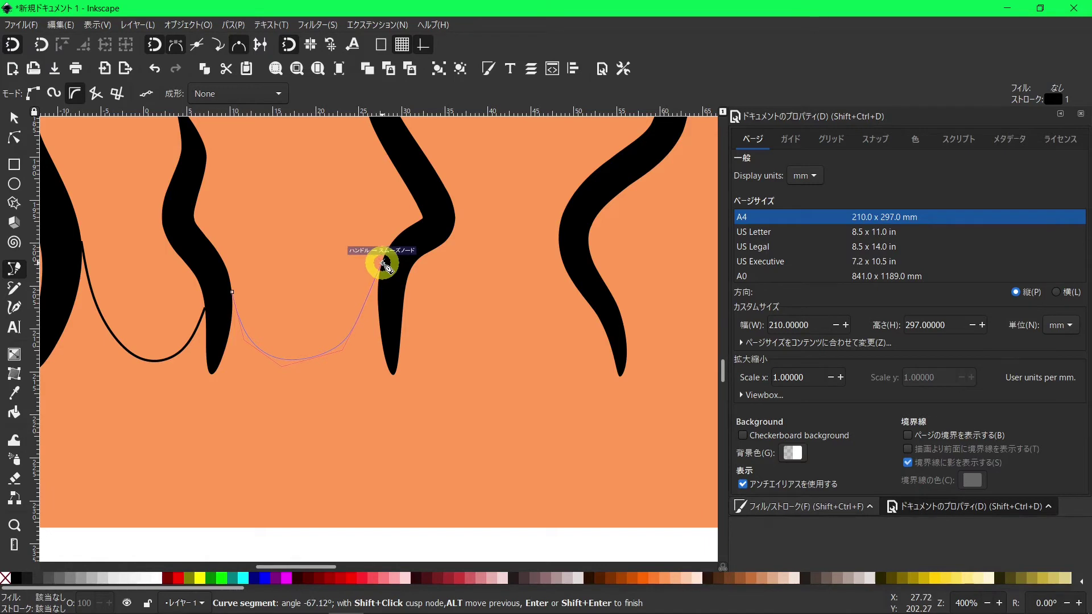
{"action": "left_click", "coordinate": [382, 264]}
{"action": "left_click", "coordinate": [402, 298]}
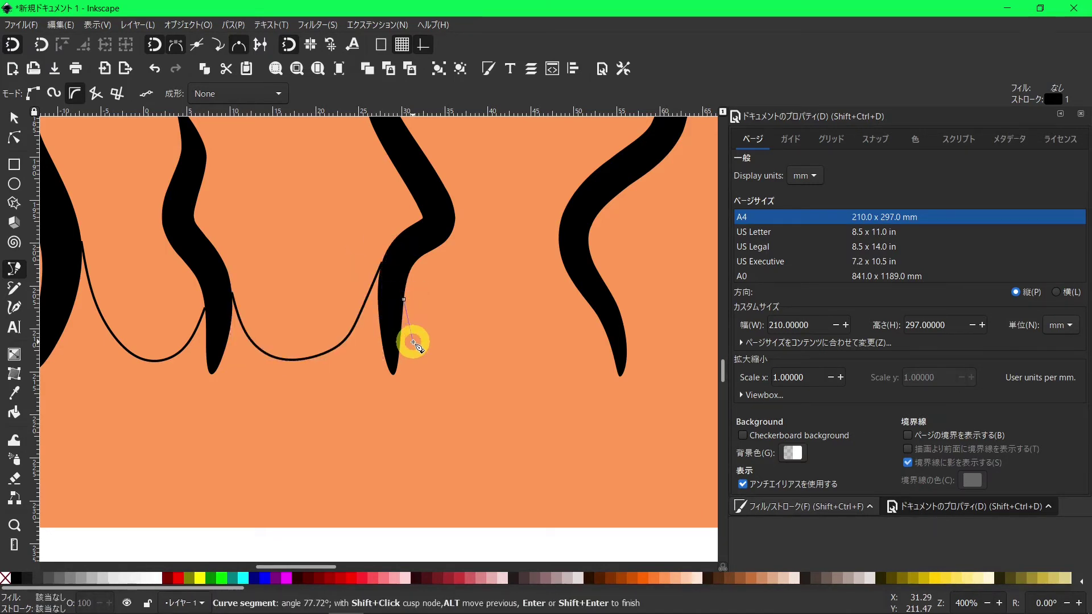
{"action": "left_click", "coordinate": [421, 357]}
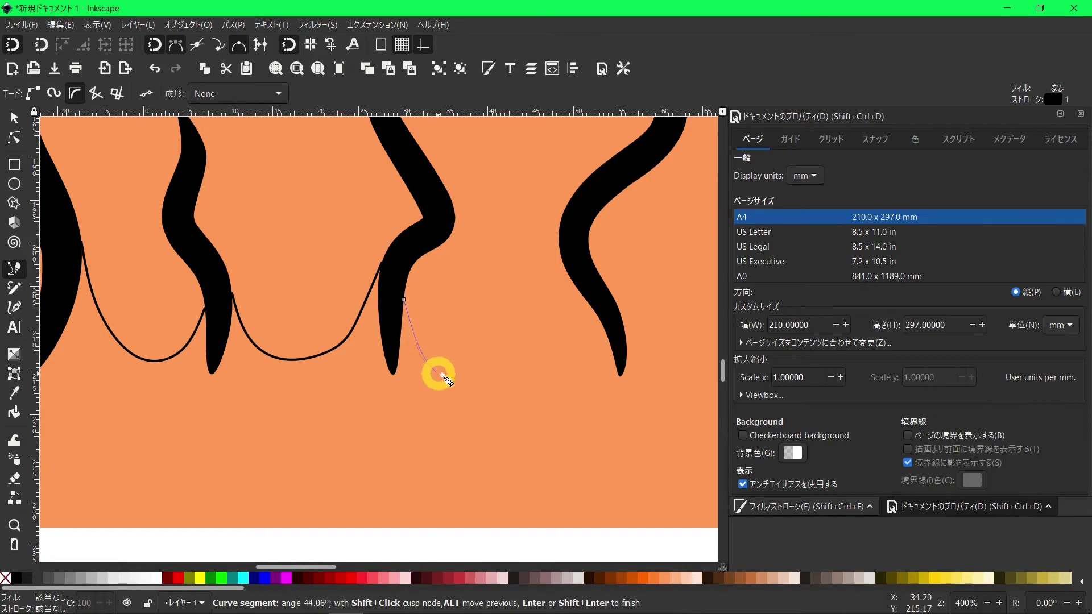
{"action": "left_click", "coordinate": [501, 378]}
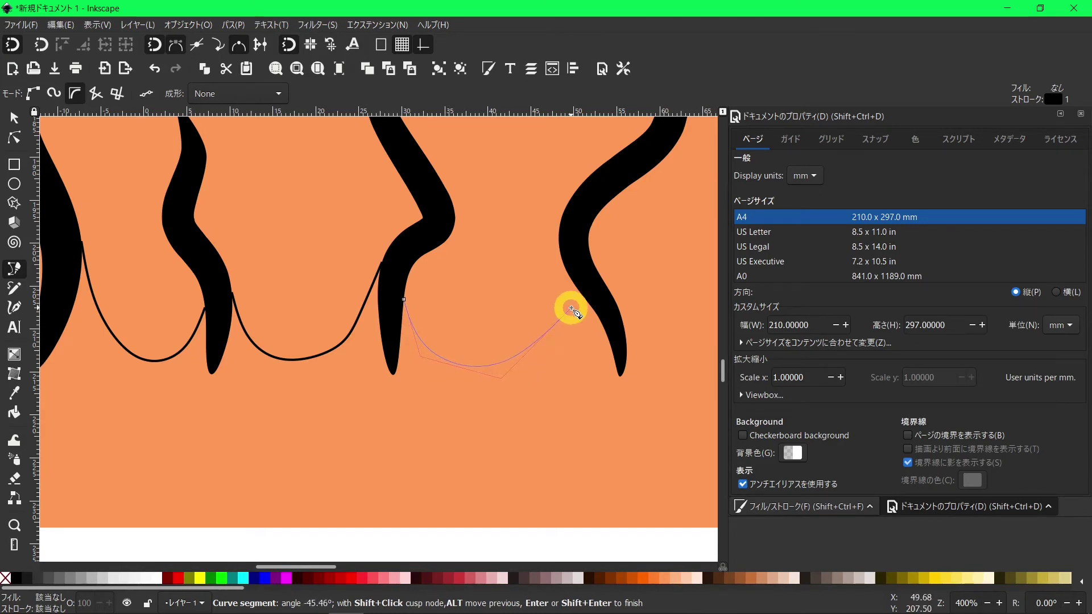
Finish the sagging curve on the fourth flame stroke
{"action": "scroll", "coordinate": [562, 231], "scroll_direction": "down", "scroll_amount": 1}
{"action": "double_click", "coordinate": [555, 228]}
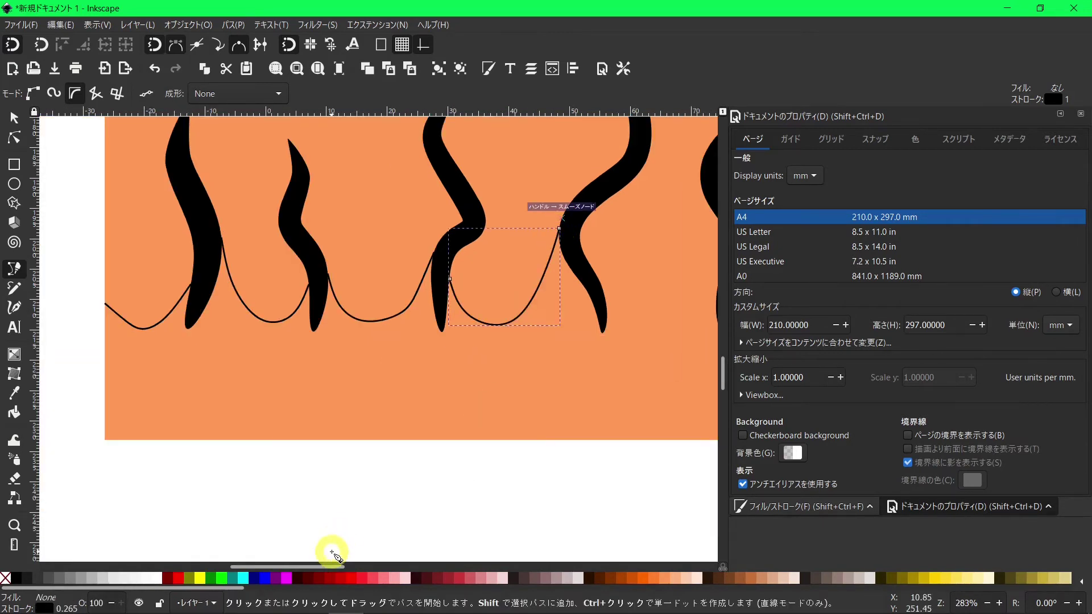
{"action": "left_click_drag", "start_coordinate": [333, 567], "coordinate": [403, 568]}
{"action": "scroll", "coordinate": [290, 384], "scroll_direction": "up", "scroll_amount": 5}
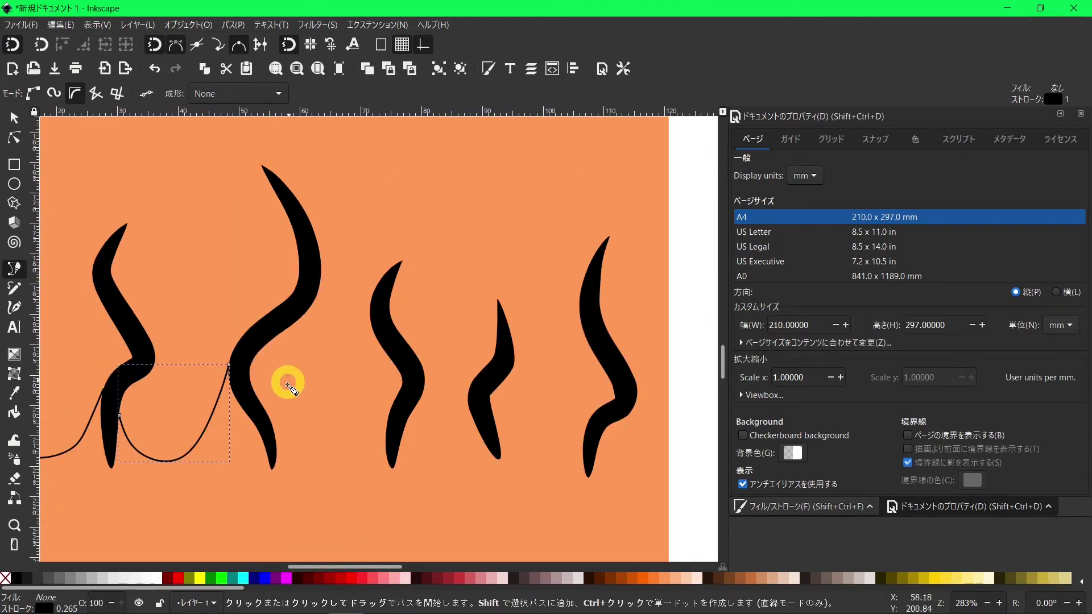
{"action": "scroll", "coordinate": [265, 403], "scroll_direction": "down", "scroll_amount": 2}
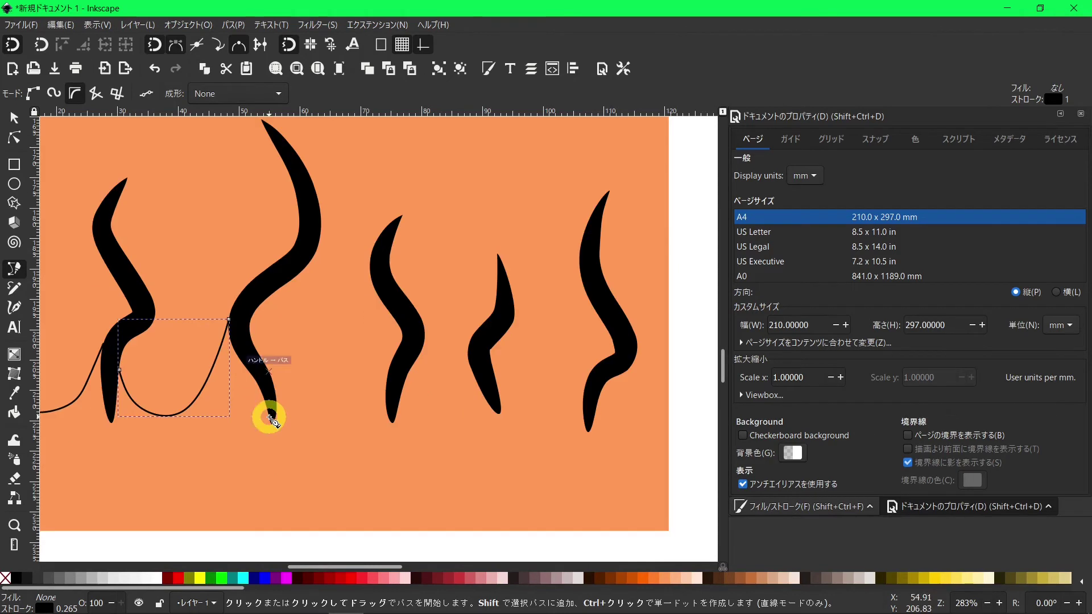
Draw sagging curves linking the fourth stroke to the fifth, and the fifth to the sixth
{"action": "left_click", "coordinate": [266, 366]}
{"action": "left_click_drag", "start_coordinate": [290, 394], "coordinate": [307, 399]}
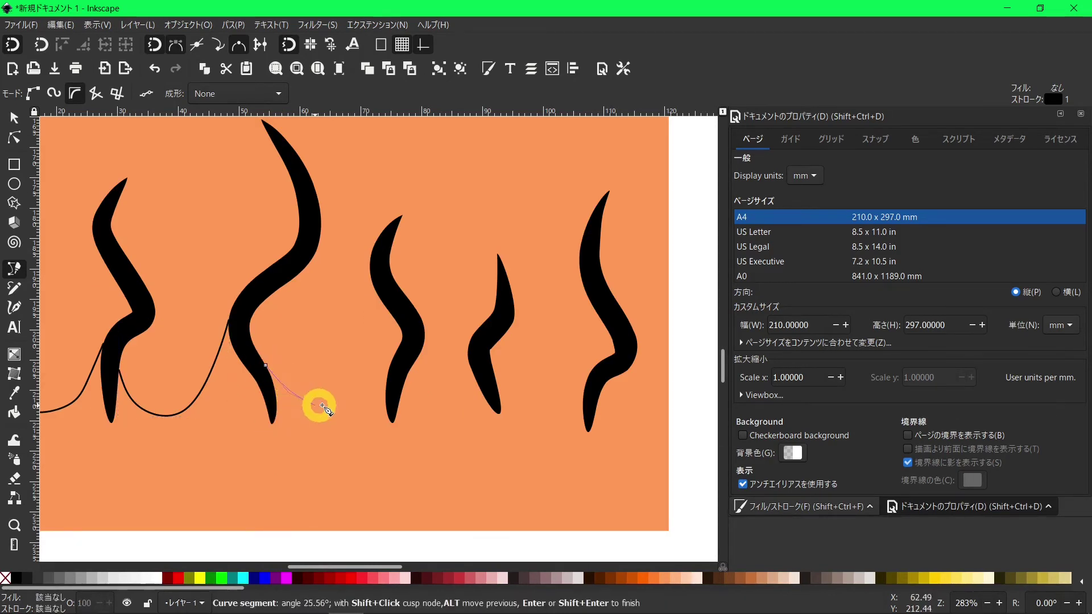
{"action": "mouse_move", "coordinate": [395, 356]}
{"action": "left_mouse_down"}
{"action": "mouse_move", "coordinate": [410, 354]}
{"action": "mouse_move", "coordinate": [420, 402]}
{"action": "left_mouse_up"}
{"action": "right_click", "coordinate": [411, 355]}
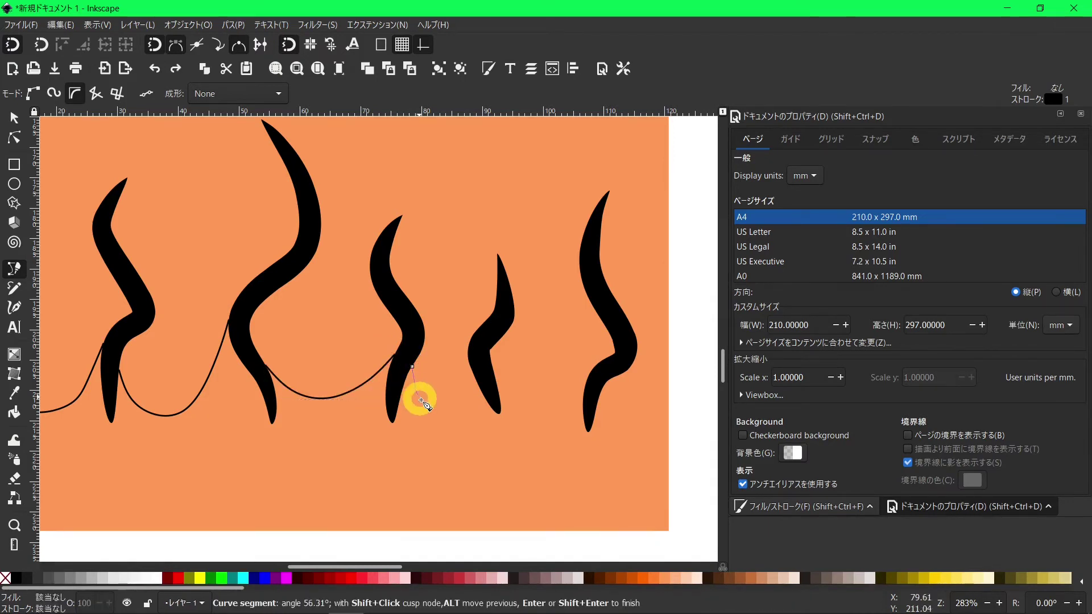
{"action": "left_click", "coordinate": [455, 401]}
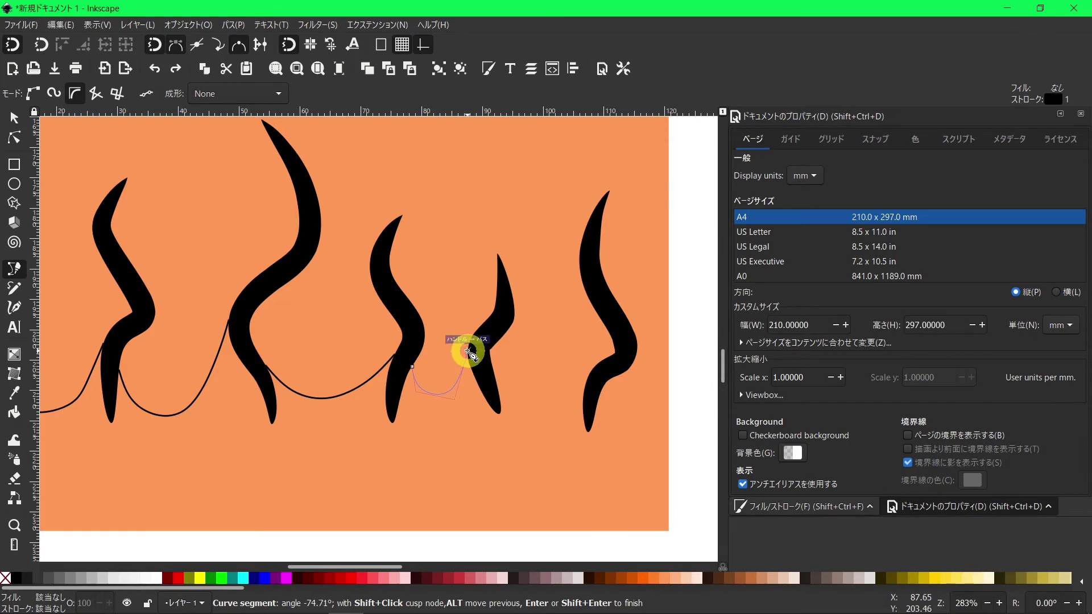
{"action": "double_click", "coordinate": [467, 351]}
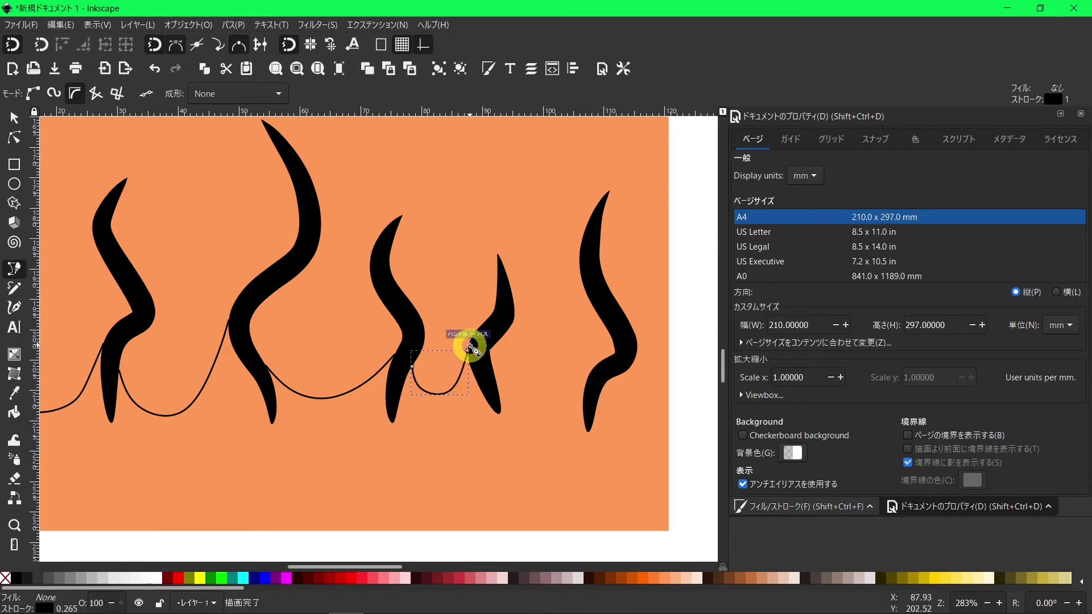
Curve from the sixth stroke to the seventh and on to the page's right edge, then zoom out
{"action": "left_click", "coordinate": [497, 387]}
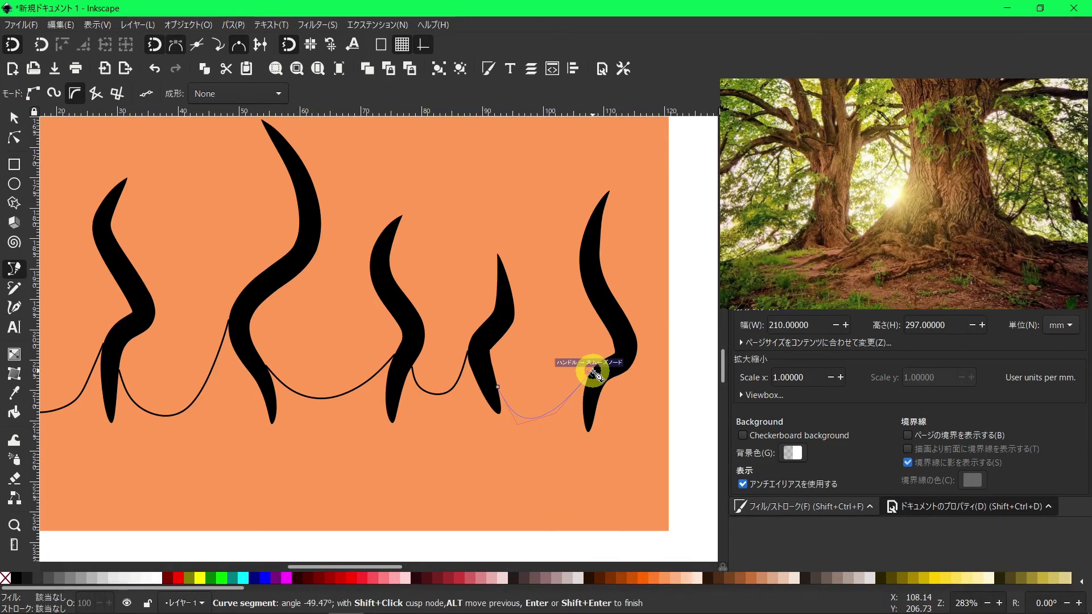
{"action": "left_click", "coordinate": [590, 375]}
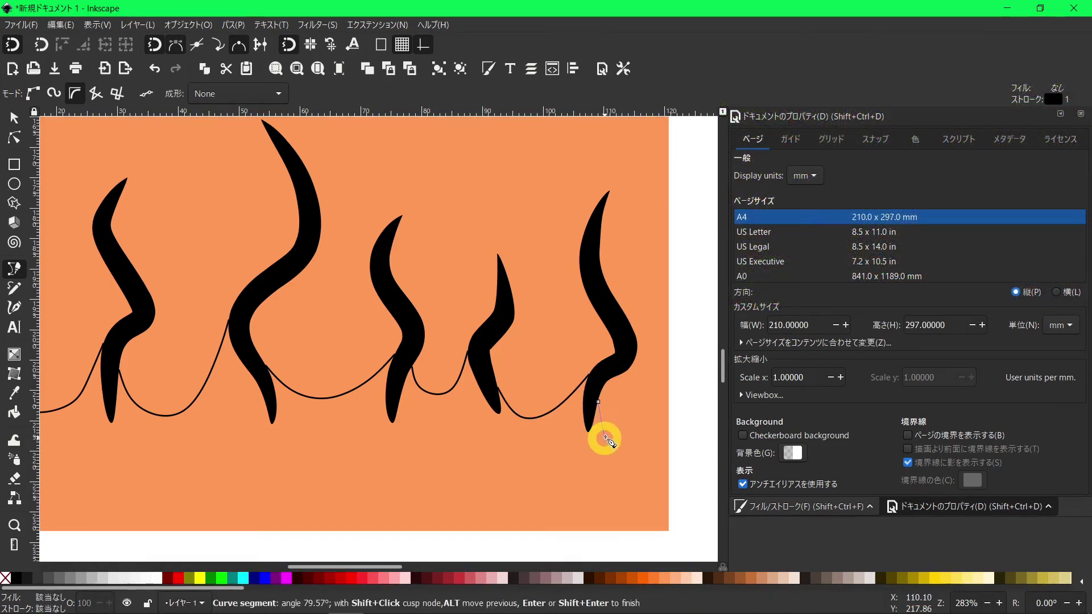
{"action": "double_click", "coordinate": [670, 406]}
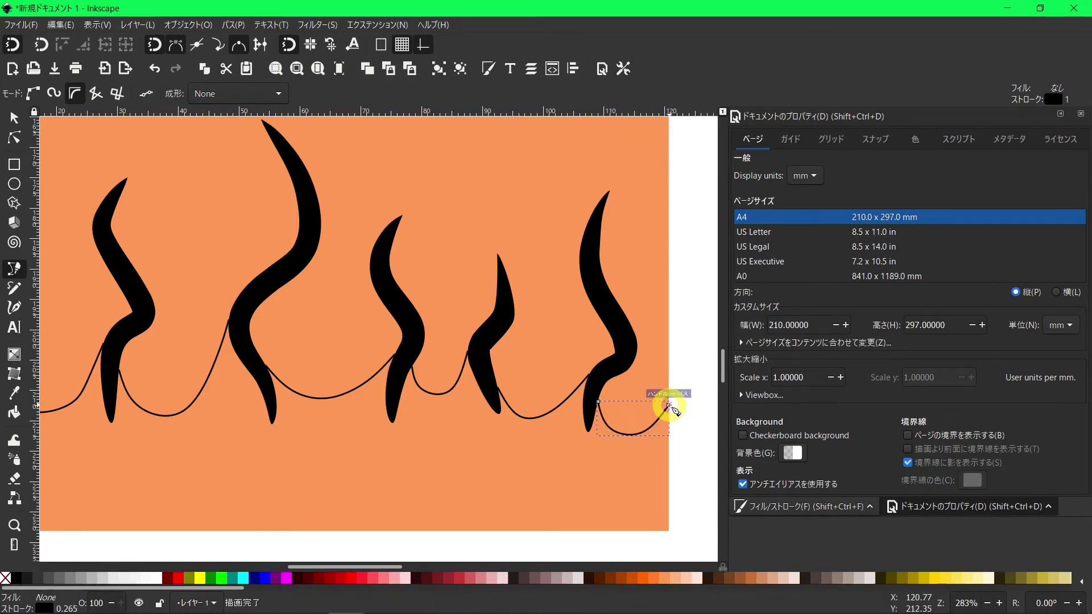
{"action": "scroll", "coordinate": [665, 402], "scroll_direction": "down", "scroll_amount": 1}
{"action": "scroll", "coordinate": [664, 402], "scroll_direction": "down", "scroll_amount": 1}
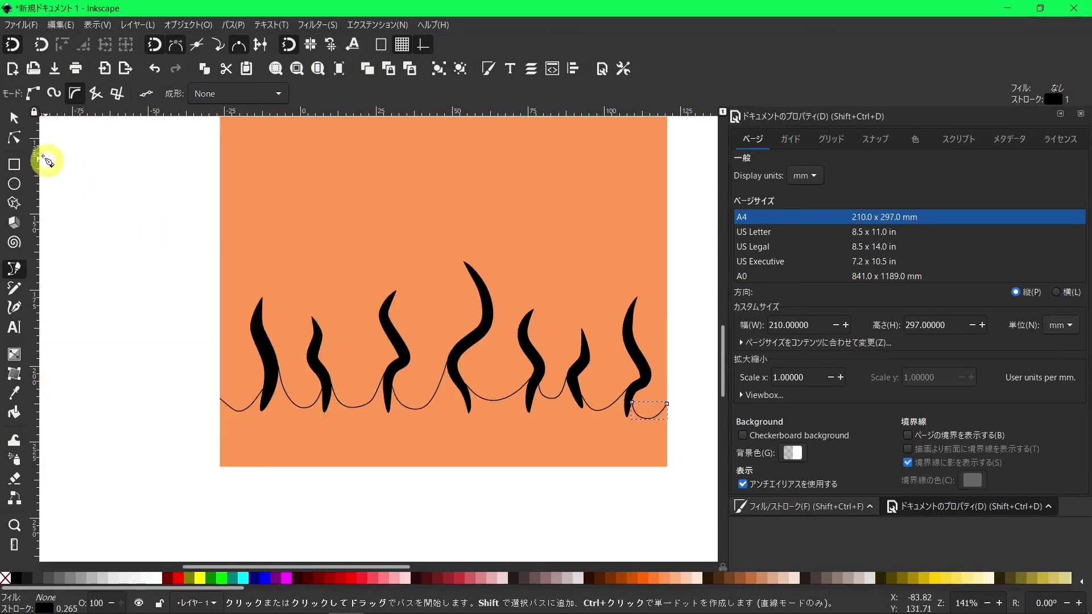
Convert all the black flame strokes and curves into filled paths with Stroke to Path
{"action": "left_click", "coordinate": [14, 116]}
{"action": "left_click", "coordinate": [169, 292]}
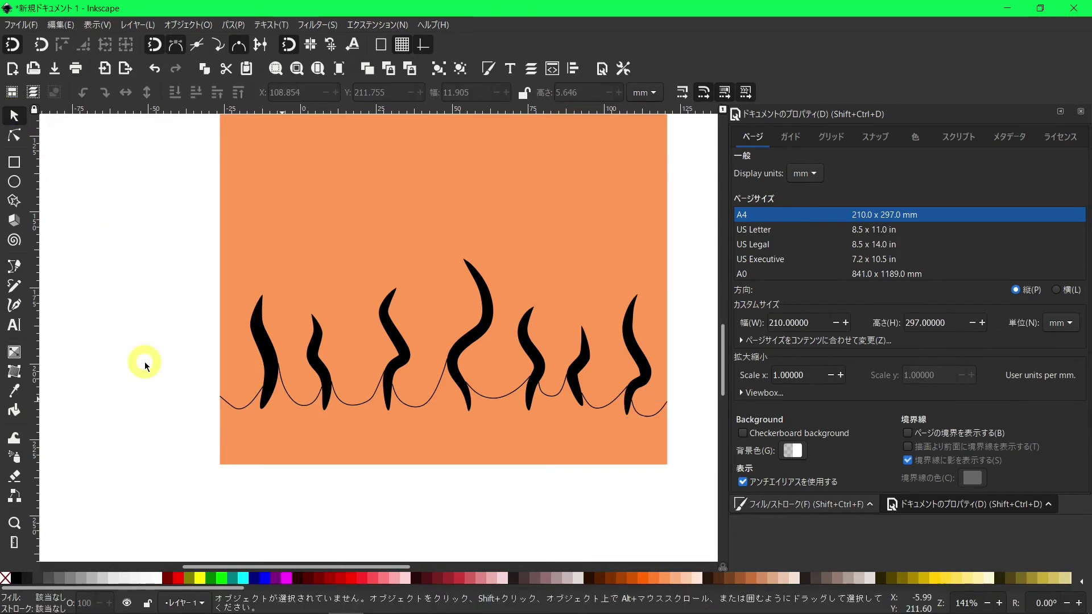
{"action": "left_click_drag", "start_coordinate": [231, 567], "coordinate": [255, 567]}
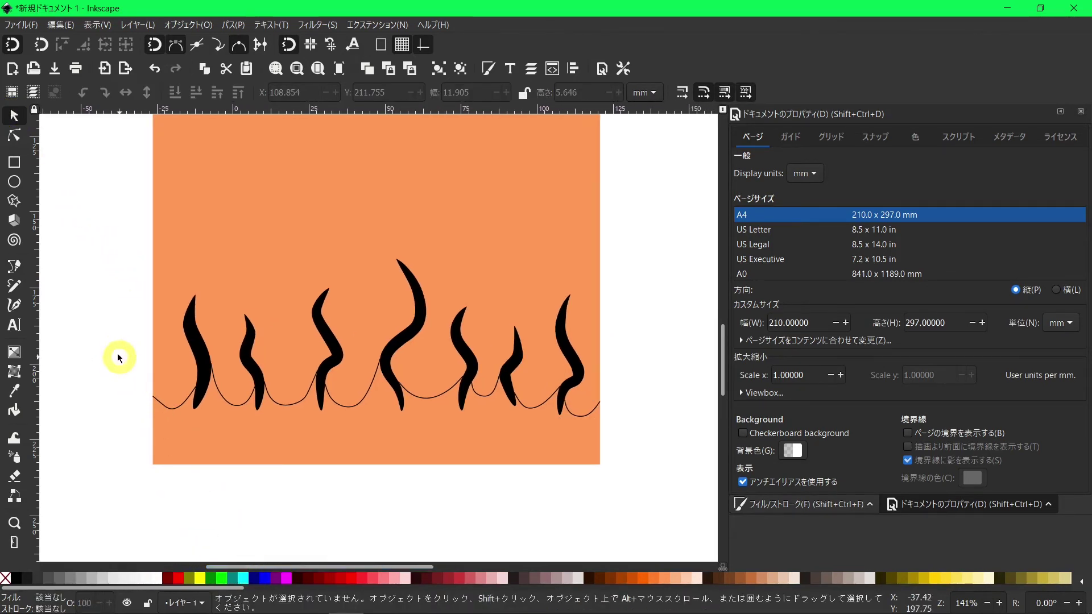
{"action": "mouse_move", "coordinate": [109, 337]}
{"action": "left_mouse_down"}
{"action": "mouse_move", "coordinate": [659, 472]}
{"action": "mouse_move", "coordinate": [692, 443]}
{"action": "left_mouse_up"}
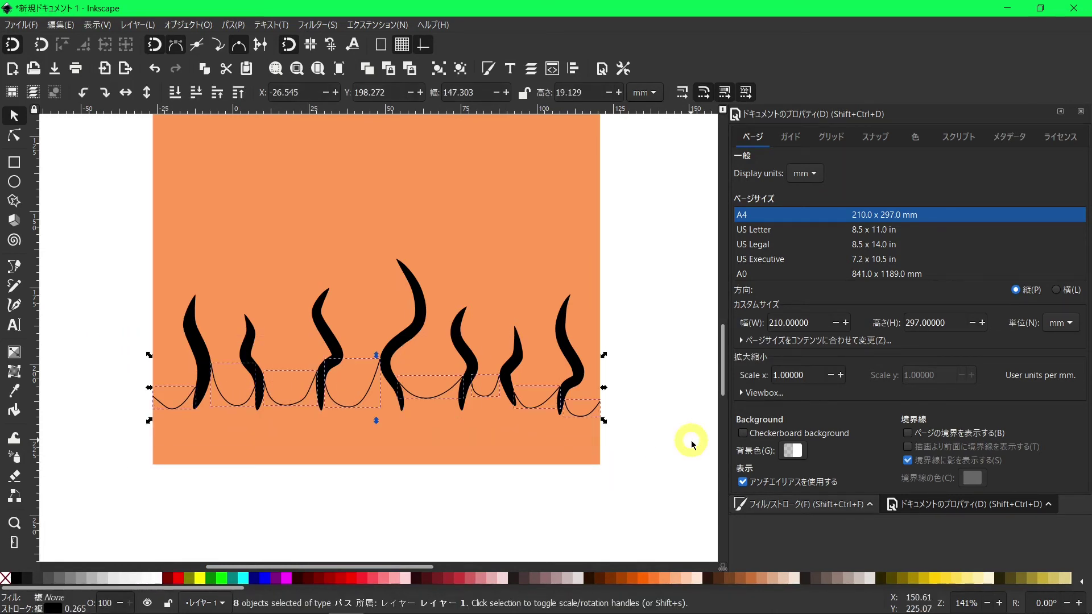
{"action": "left_click", "coordinate": [240, 24]}
{"action": "left_click", "coordinate": [251, 58]}
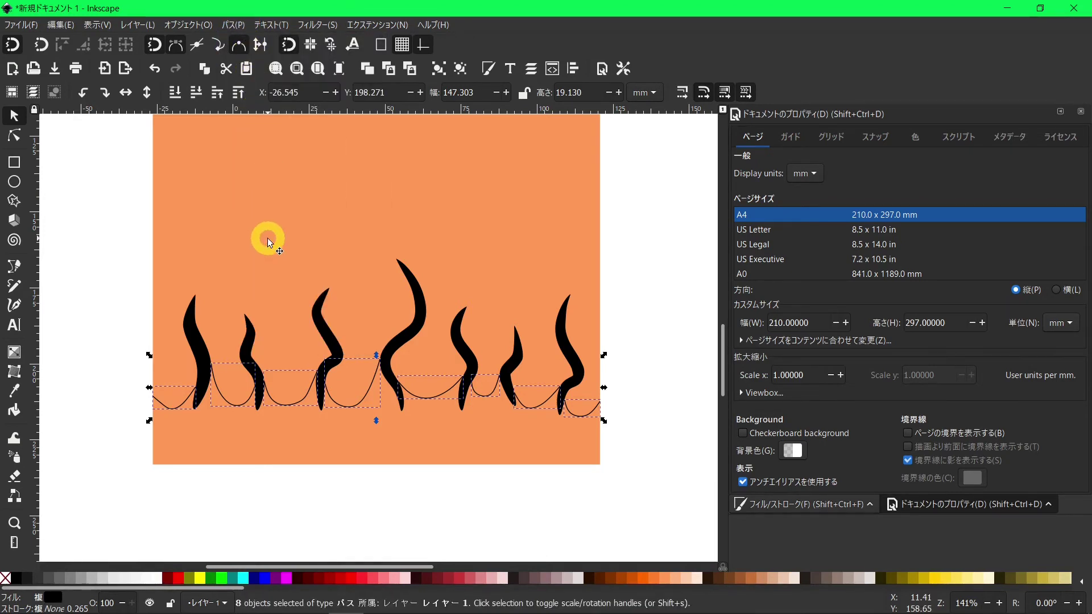
Union the flame shapes and wavy line into a single path
{"action": "left_click_drag", "start_coordinate": [112, 204], "coordinate": [671, 475]}
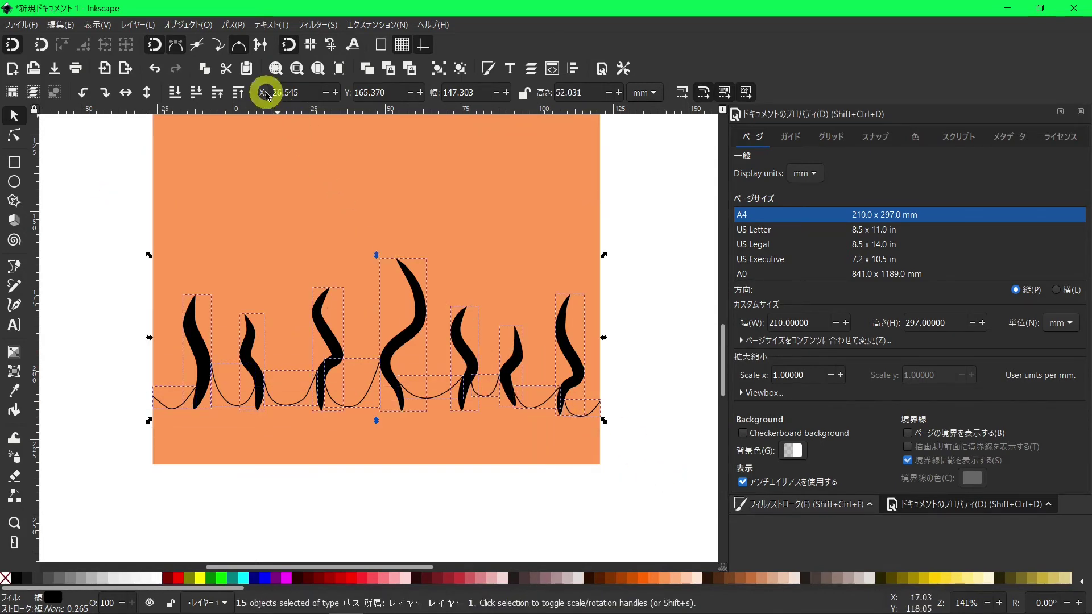
{"action": "left_click", "coordinate": [233, 24]}
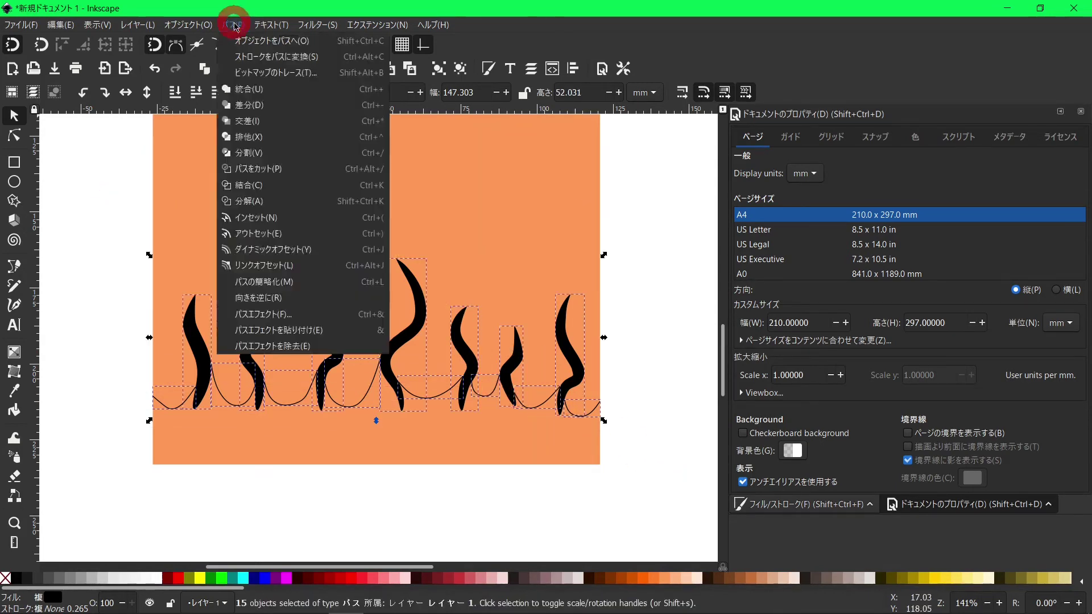
{"action": "left_click", "coordinate": [243, 90]}
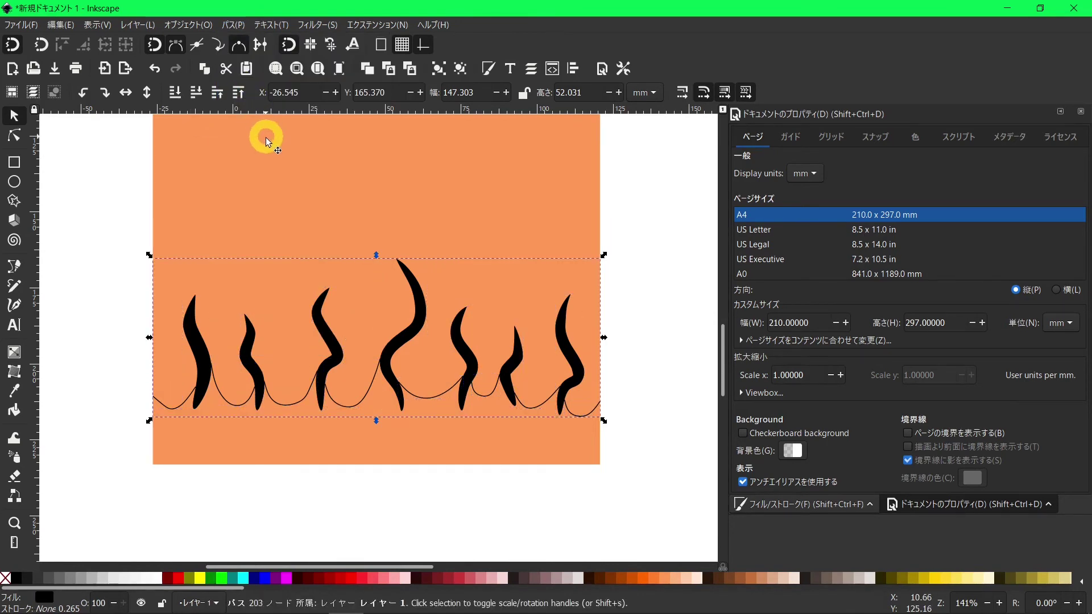
Divide the orange square along the merged flame outline, then deselect
{"action": "scroll", "coordinate": [276, 159], "scroll_direction": "down", "scroll_amount": 1}
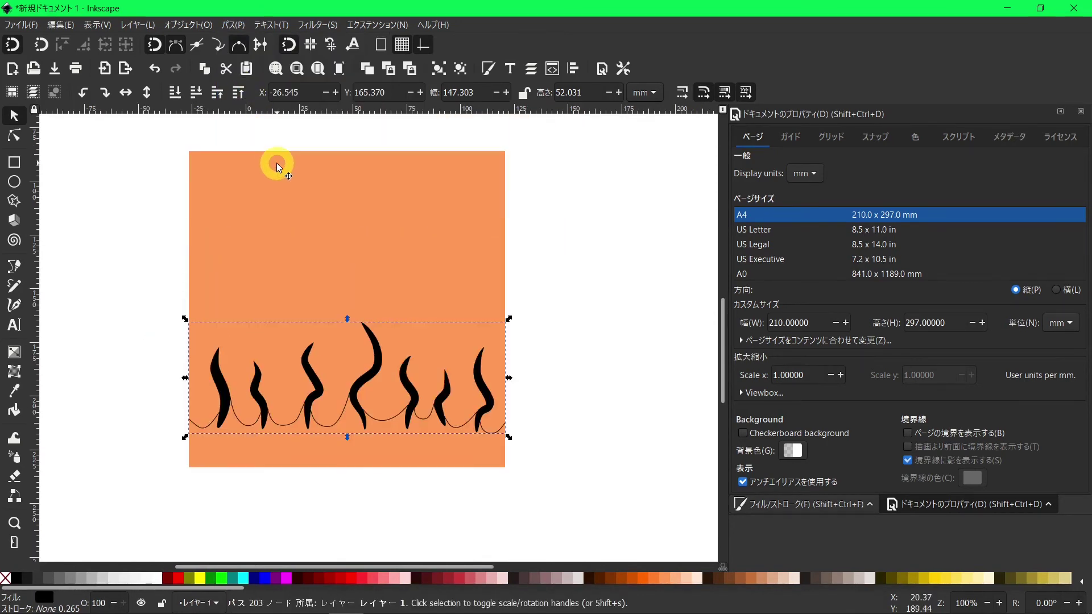
{"action": "left_click_drag", "start_coordinate": [162, 126], "coordinate": [610, 511]}
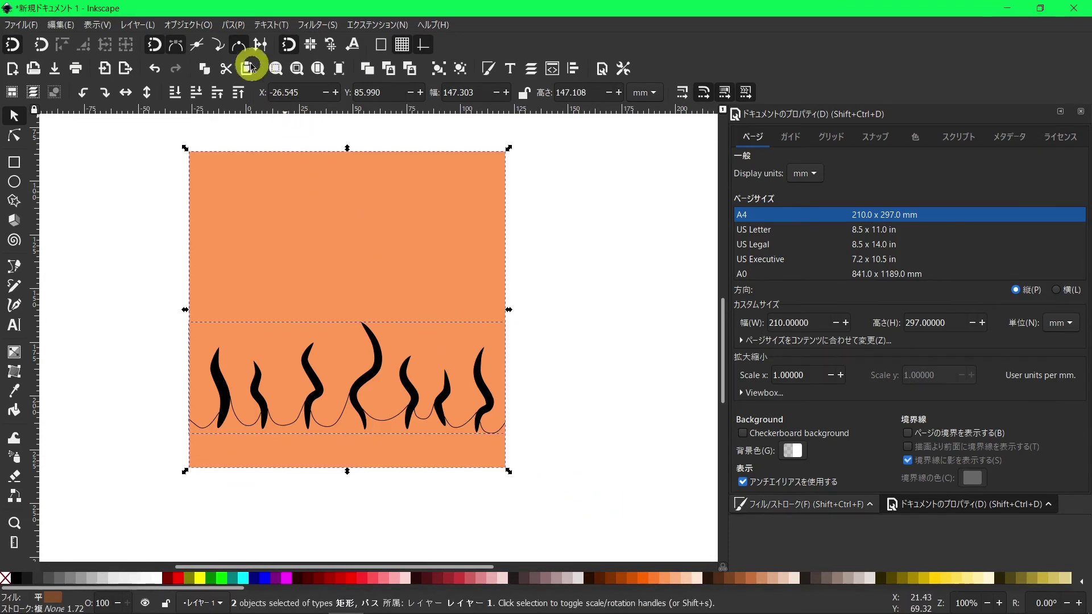
{"action": "left_click", "coordinate": [226, 26]}
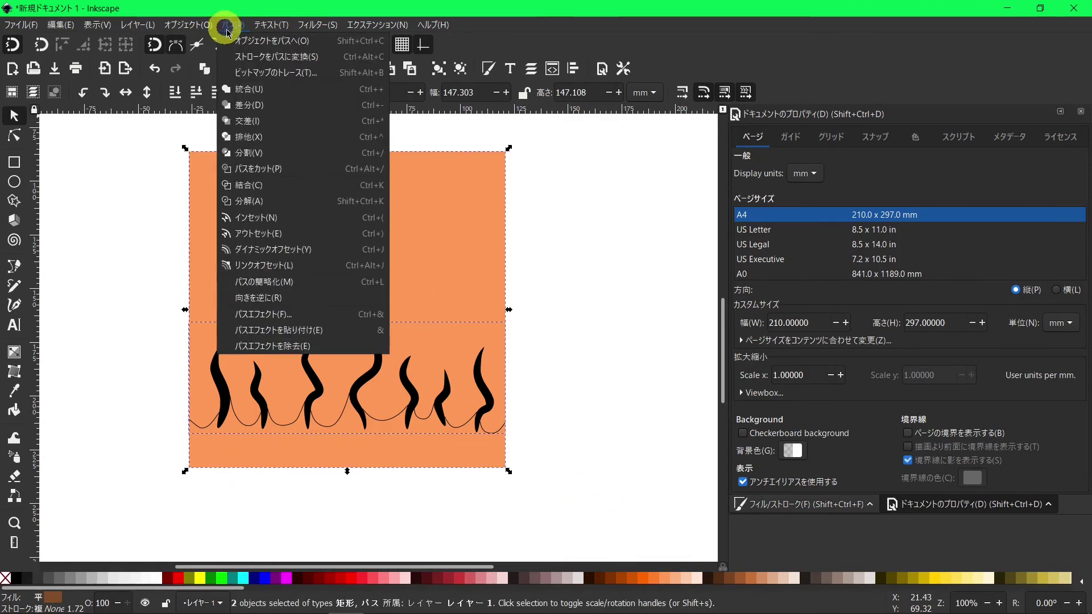
{"action": "left_click", "coordinate": [251, 153]}
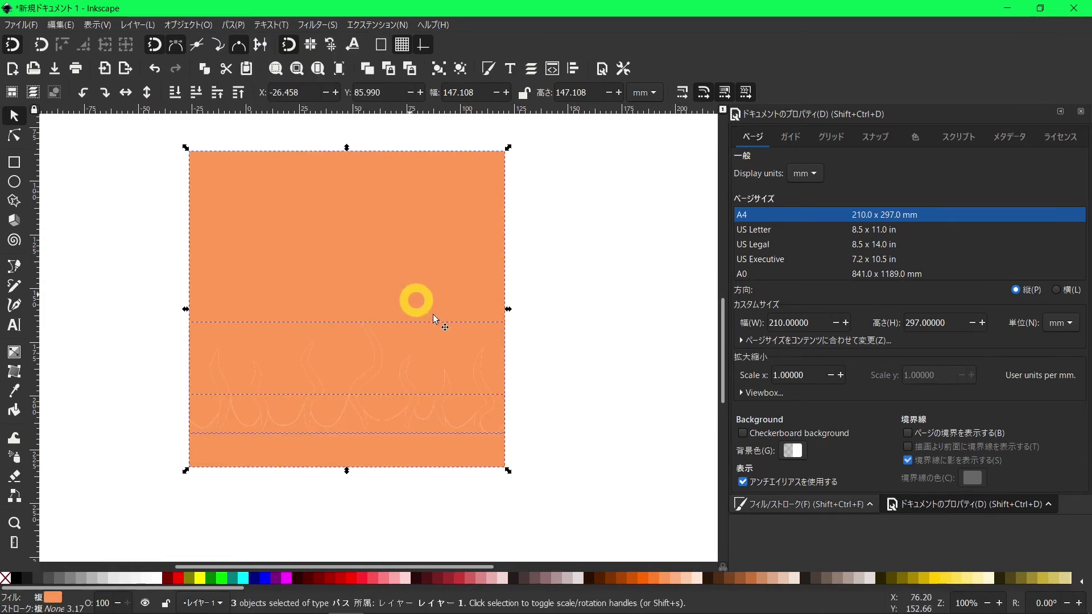
{"action": "left_click", "coordinate": [626, 480]}
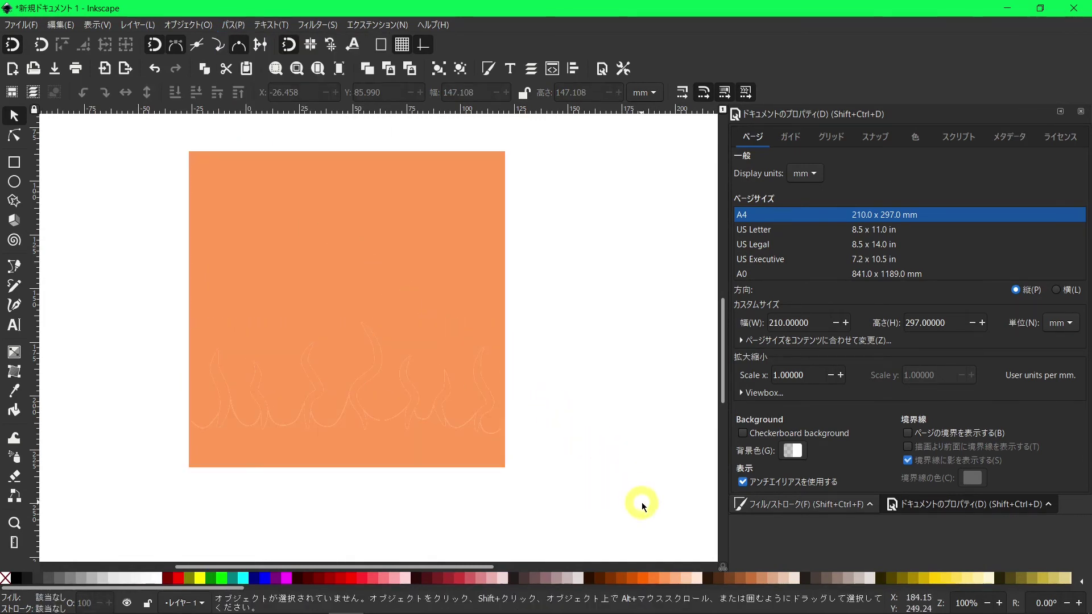
Union the two lower pieces into one flame filled #AA0000, slightly brightening its red
{"action": "left_click_drag", "start_coordinate": [642, 503], "coordinate": [126, 272]}
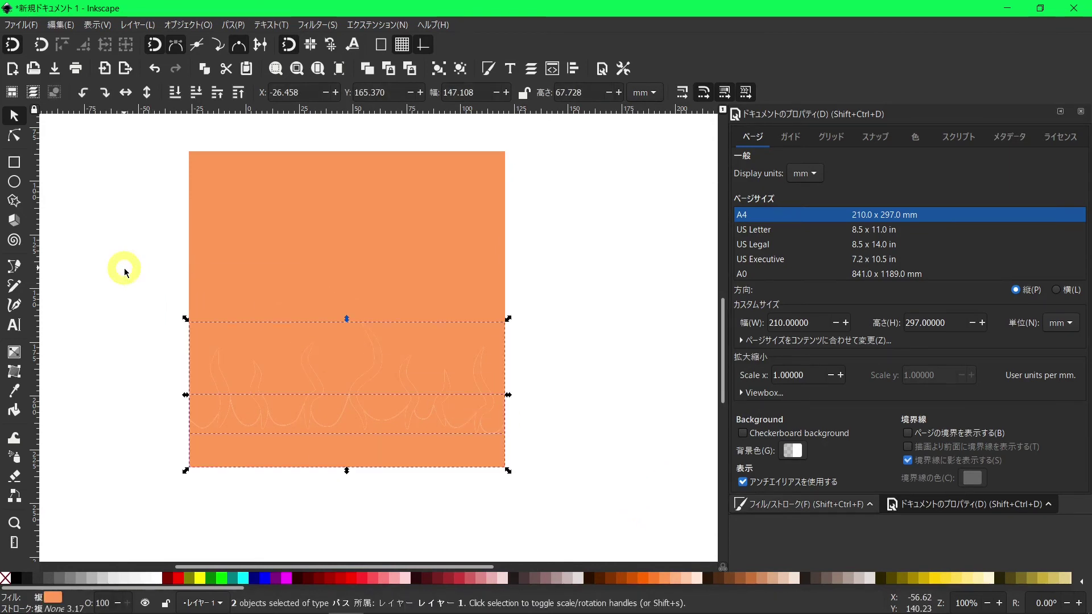
{"action": "left_click", "coordinate": [233, 25]}
{"action": "left_click", "coordinate": [248, 89]}
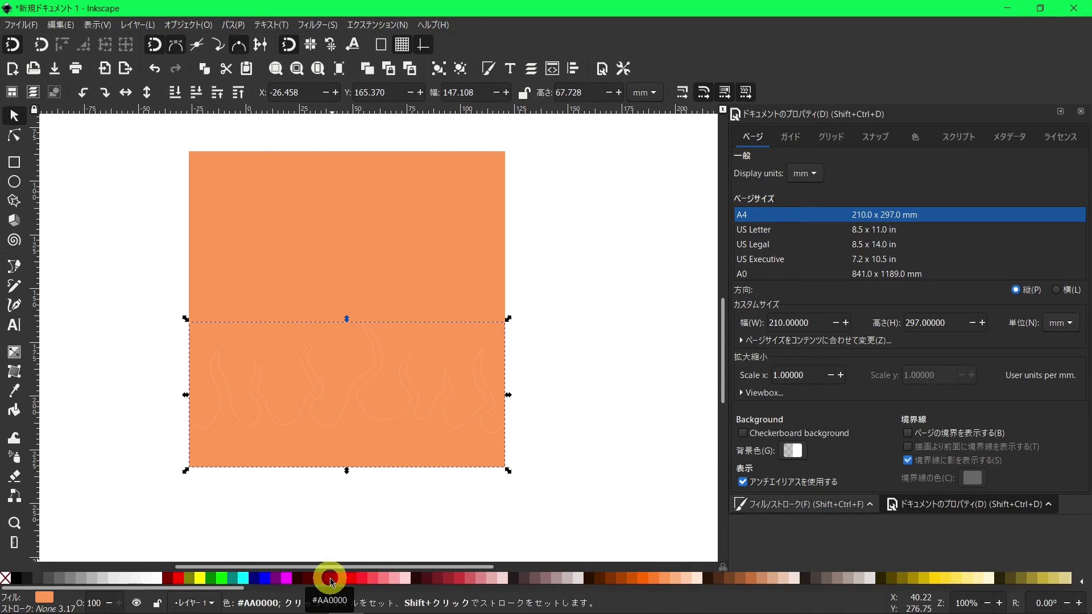
{"action": "left_click", "coordinate": [330, 579]}
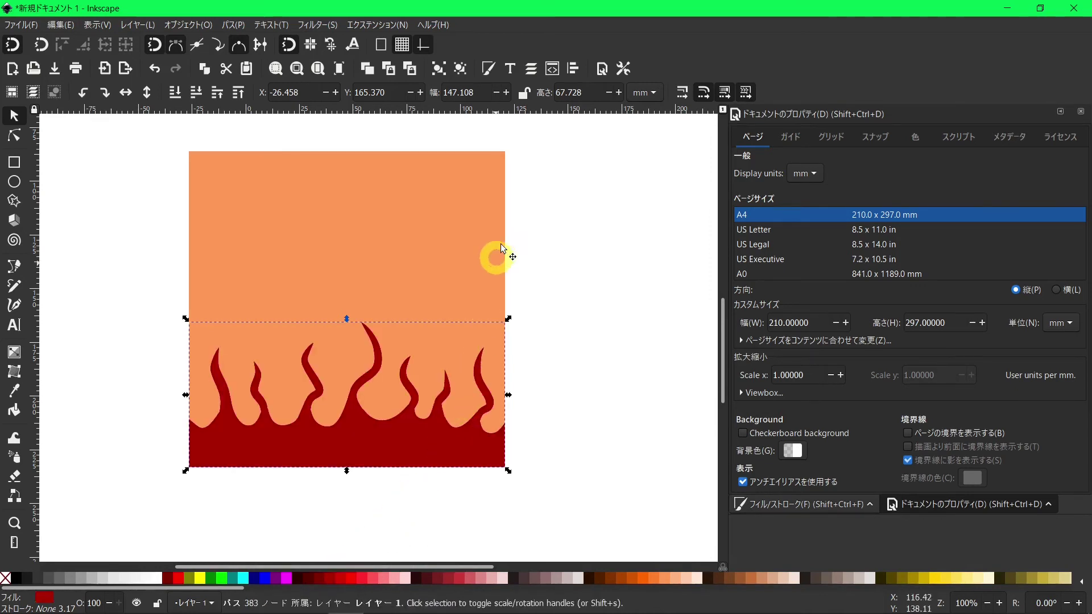
{"action": "left_click", "coordinate": [489, 69]}
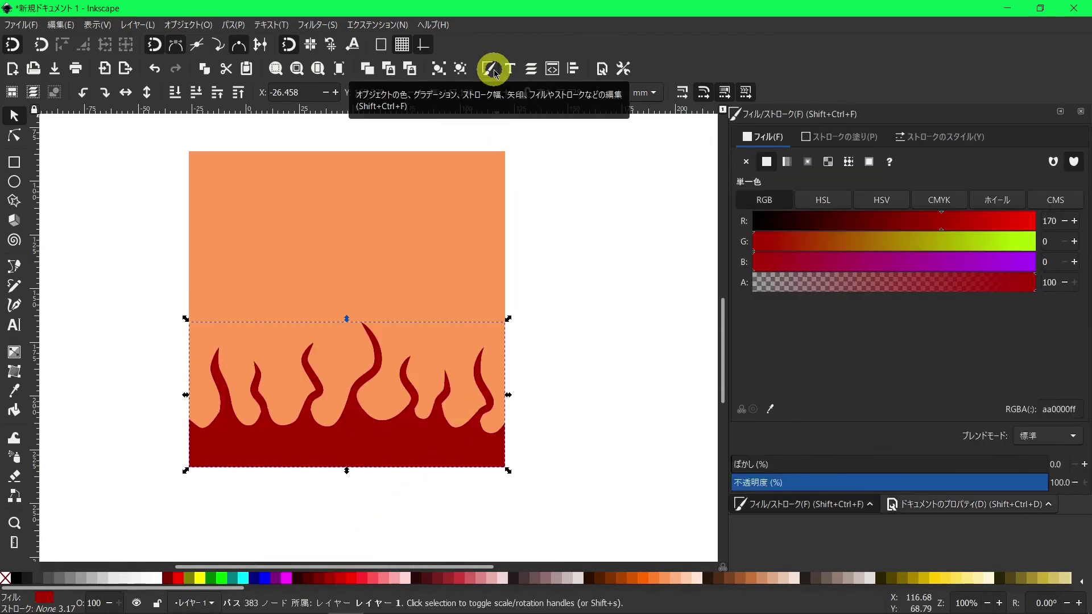
{"action": "left_click", "coordinate": [958, 222]}
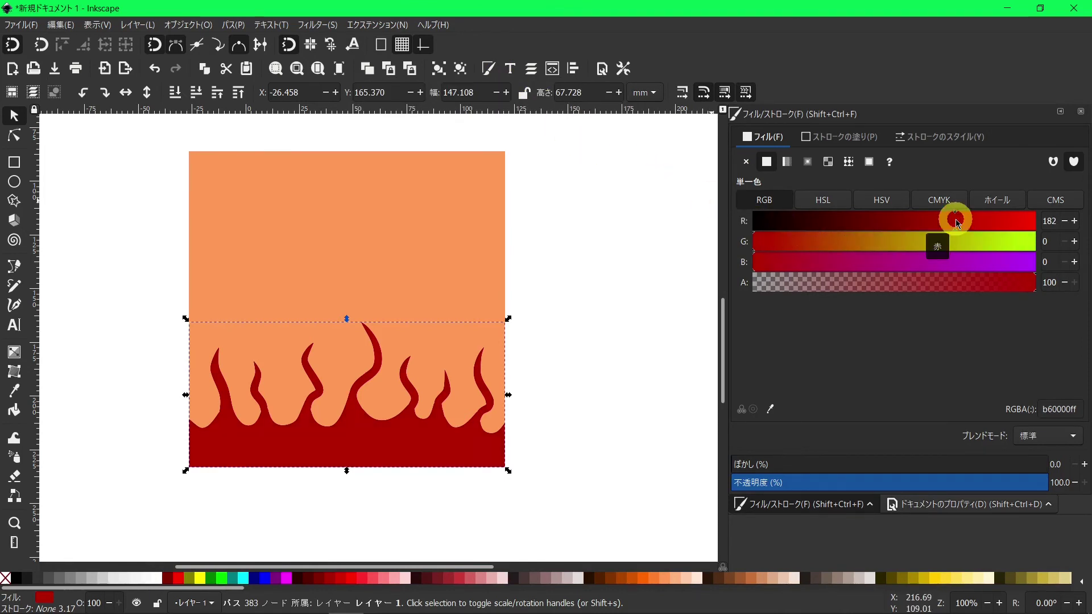
Give the background a lighter orange (#FFB055) fill turned into a linear gradient
{"action": "left_click", "coordinate": [454, 231]}
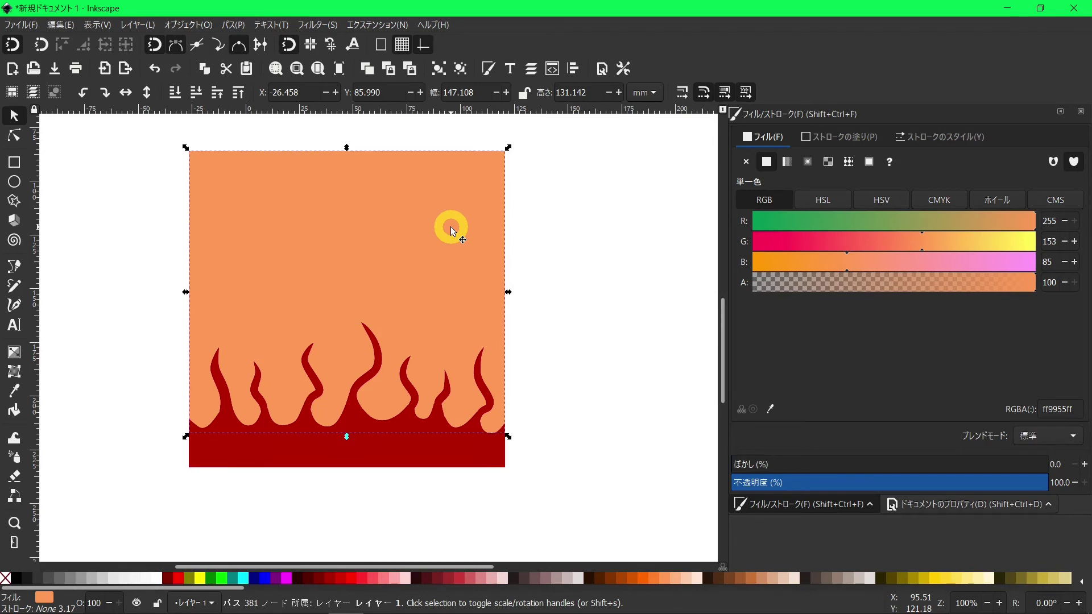
{"action": "left_click", "coordinate": [654, 579]}
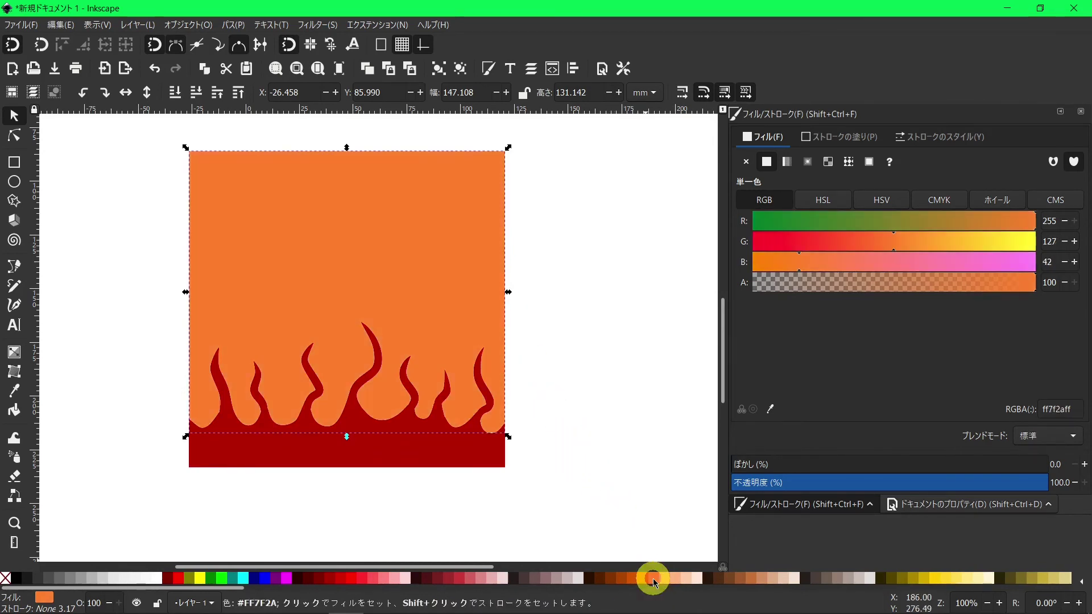
{"action": "left_click", "coordinate": [666, 579]}
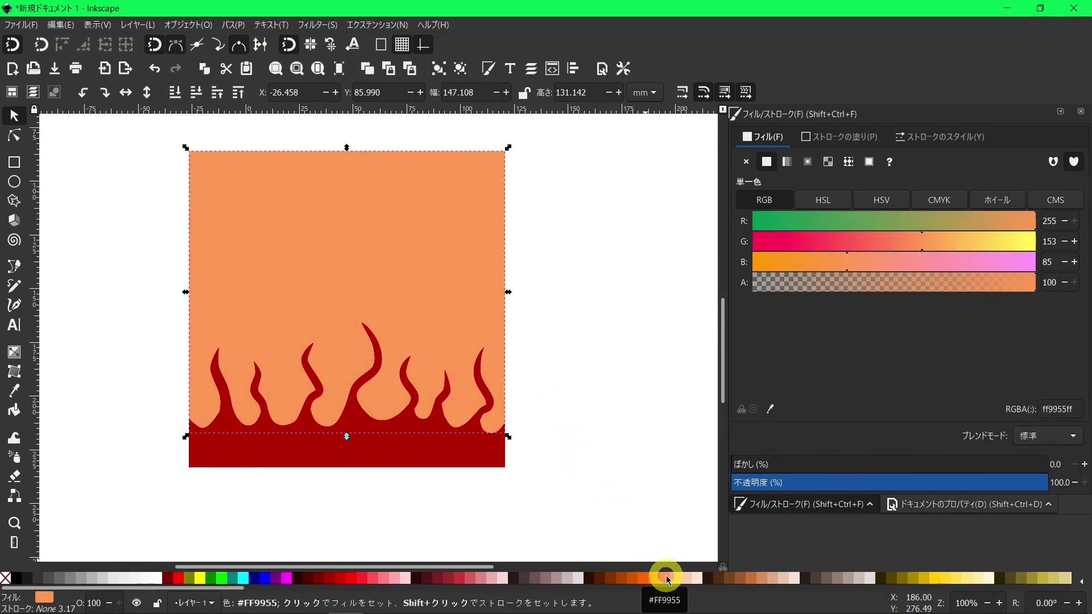
{"action": "left_click", "coordinate": [951, 243]}
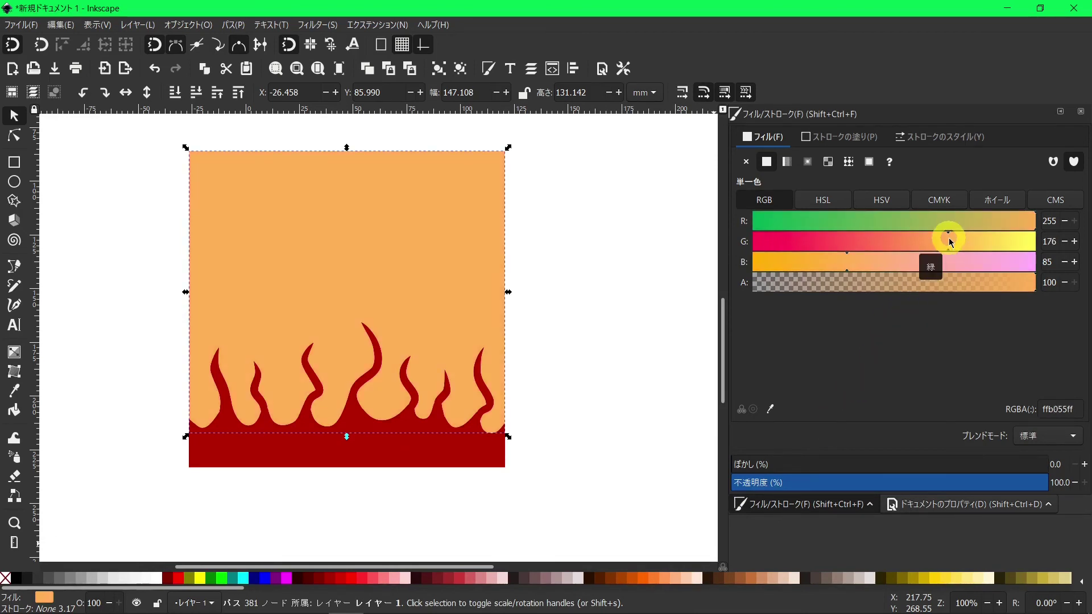
{"action": "left_click", "coordinate": [791, 164]}
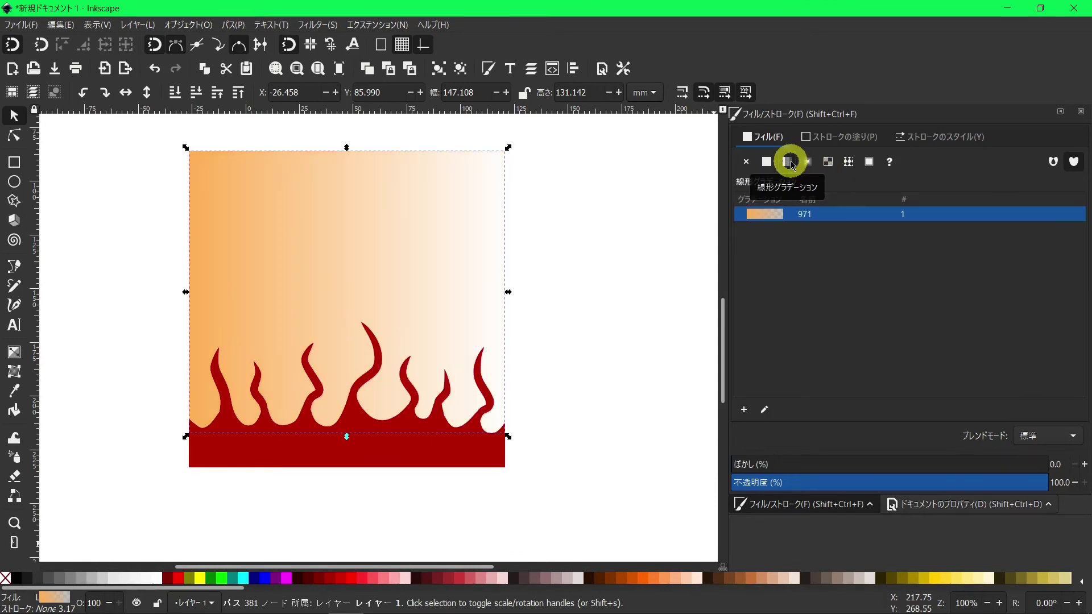
Make the gradient vertical: orange just below the square's bottom, white at the upper middle
{"action": "left_click", "coordinate": [766, 410]}
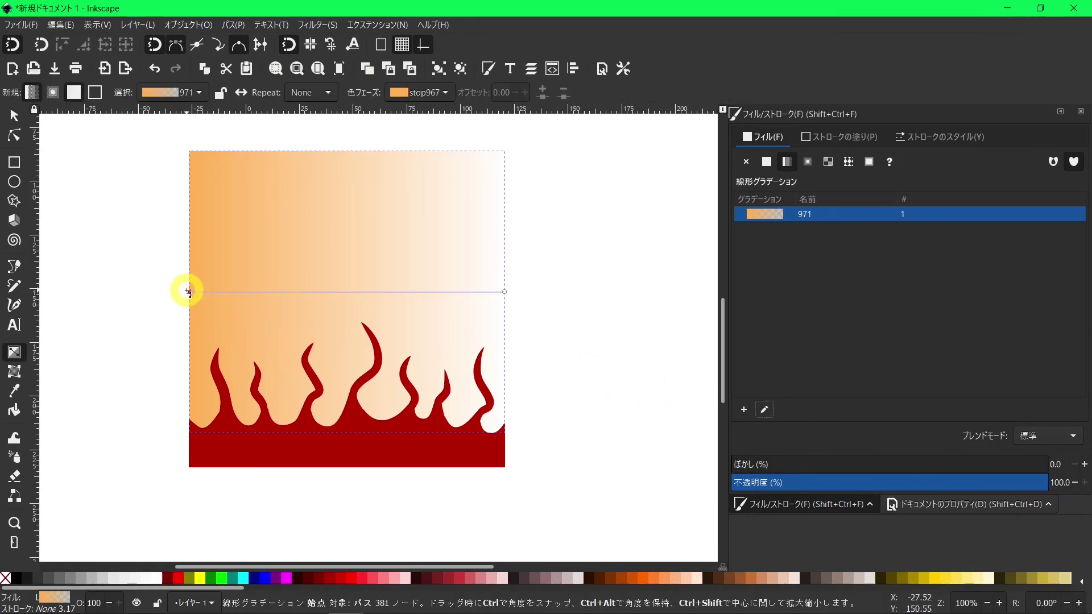
{"action": "mouse_move", "coordinate": [190, 293]}
{"action": "left_mouse_down"}
{"action": "mouse_move", "coordinate": [306, 446]}
{"action": "mouse_move", "coordinate": [338, 468]}
{"action": "left_mouse_up"}
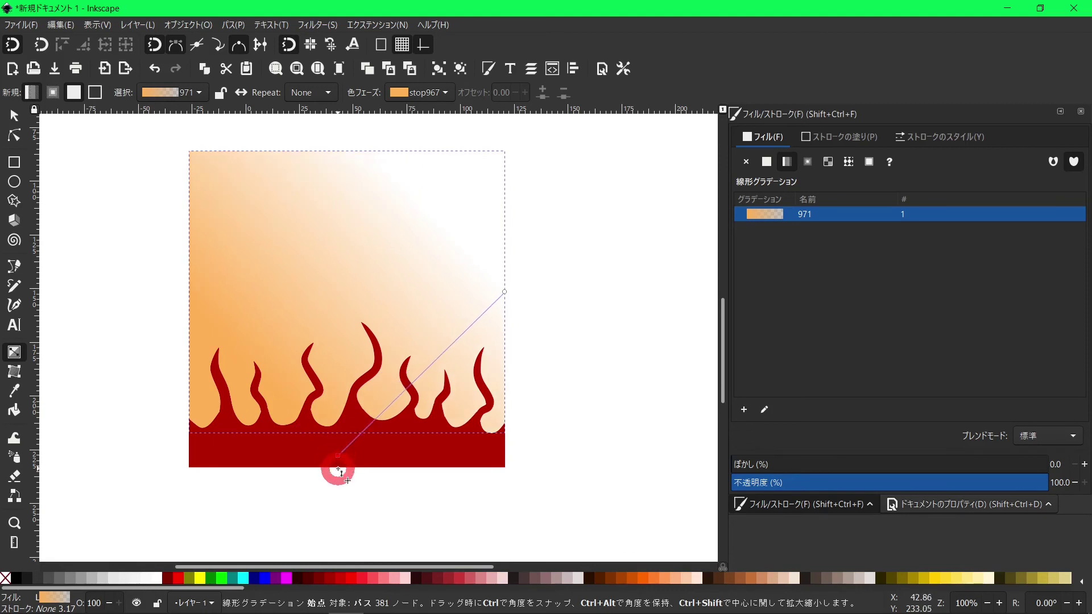
{"action": "left_click", "coordinate": [505, 292]}
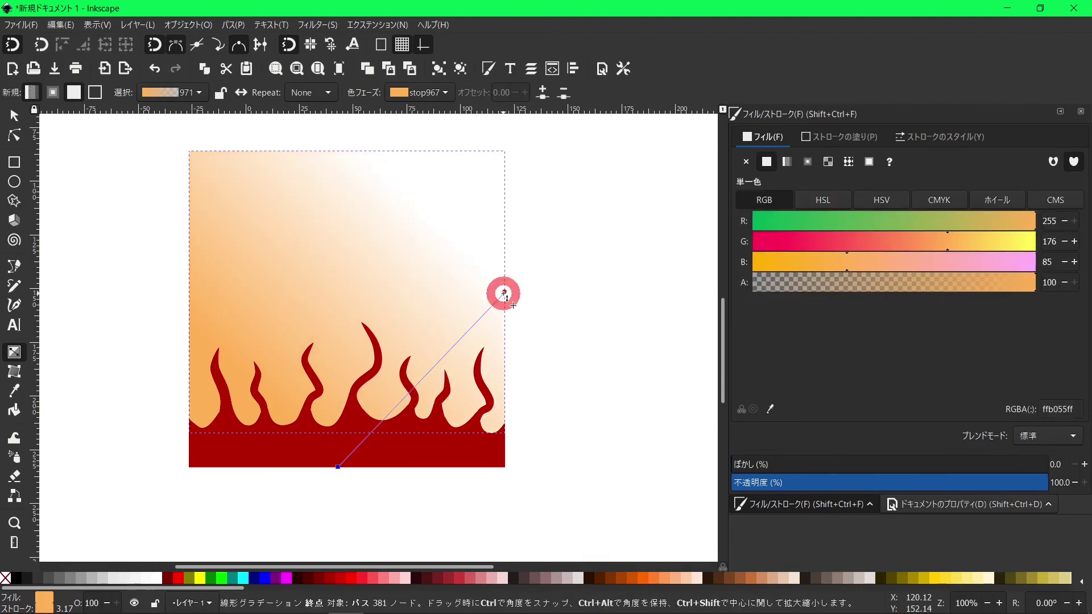
{"action": "mouse_move", "coordinate": [504, 292]}
{"action": "left_mouse_down"}
{"action": "mouse_move", "coordinate": [383, 233]}
{"action": "mouse_move", "coordinate": [338, 227]}
{"action": "left_mouse_up"}
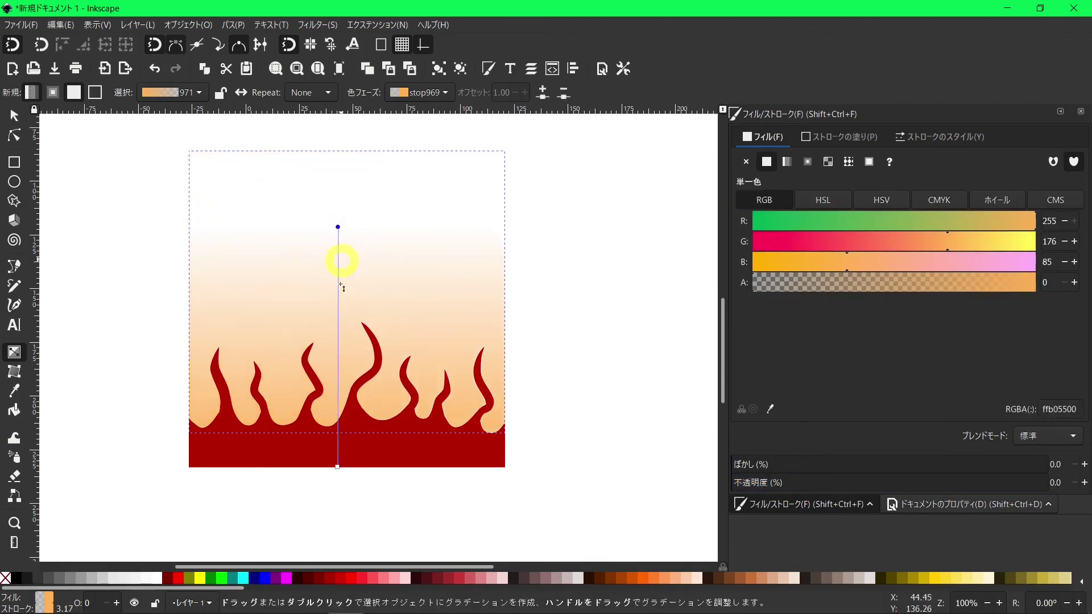
{"action": "left_click_drag", "start_coordinate": [338, 468], "coordinate": [337, 499]}
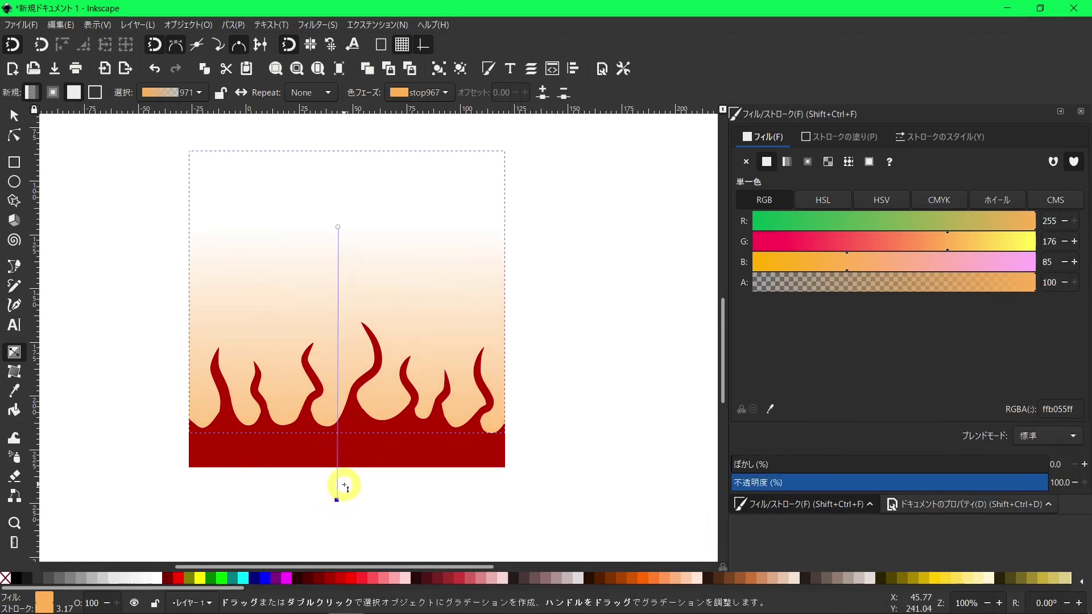
{"action": "left_click", "coordinate": [336, 428]}
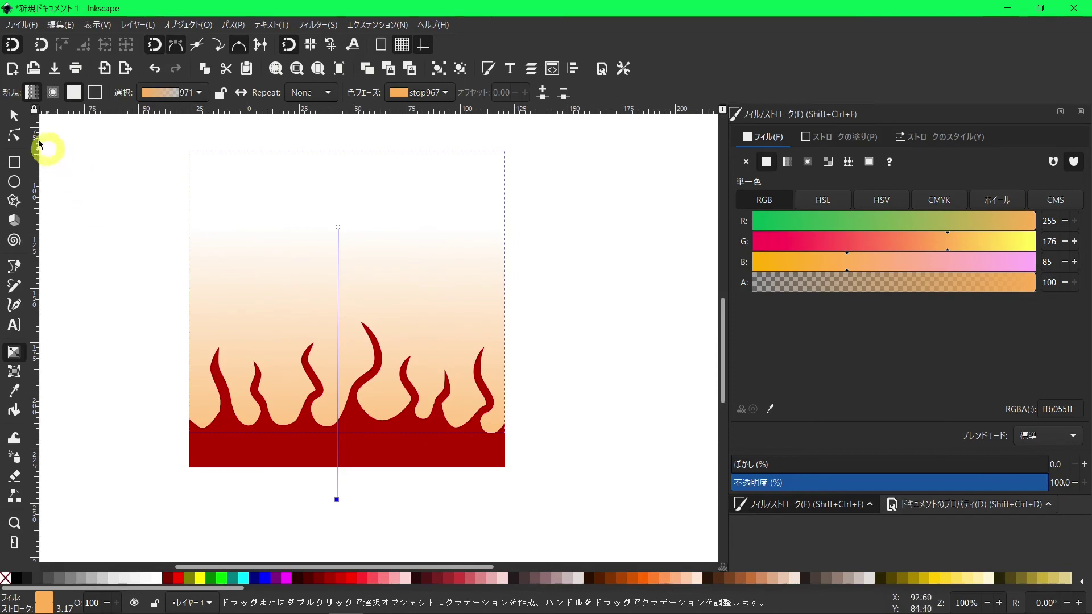
{"action": "left_click", "coordinate": [13, 115]}
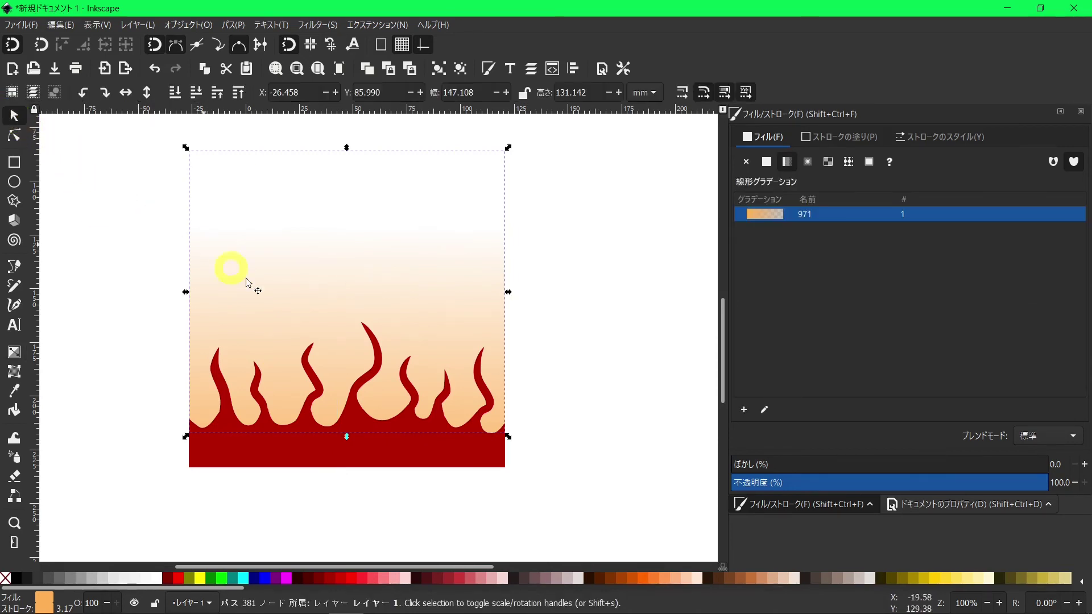
{"action": "left_click", "coordinate": [560, 431]}
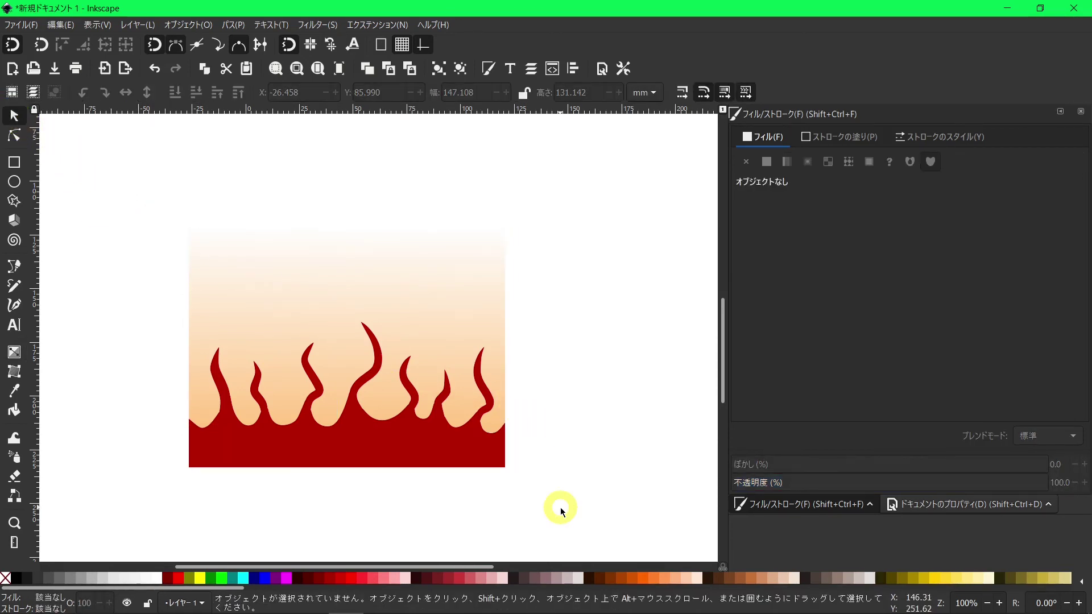
Group the red flame with its gradient background and scale the group to 171.979 mm square
{"action": "left_click_drag", "start_coordinate": [561, 507], "coordinate": [89, 121]}
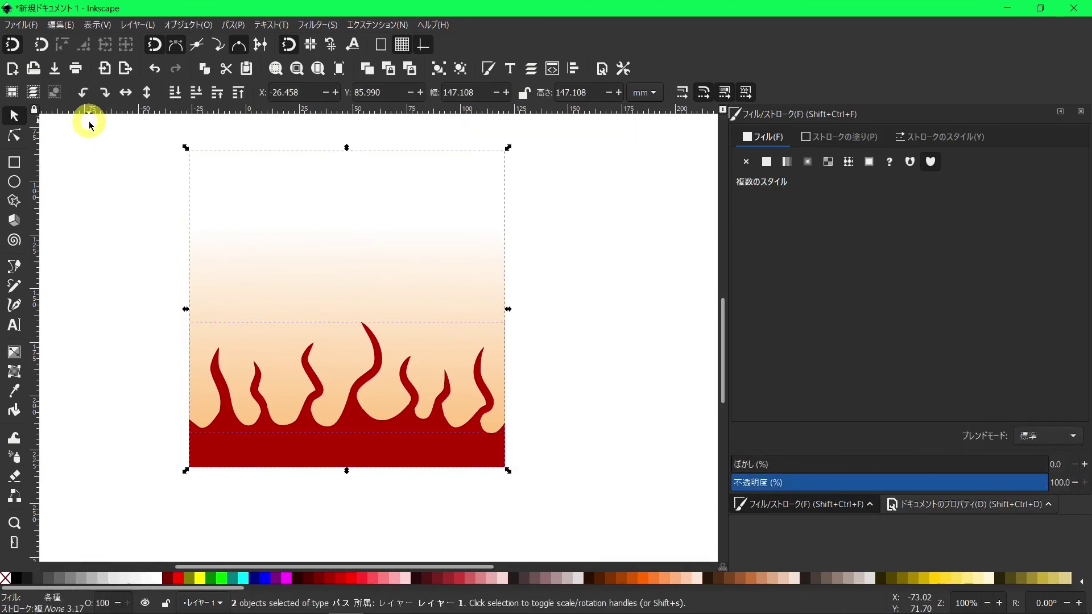
{"action": "left_click", "coordinate": [438, 69]}
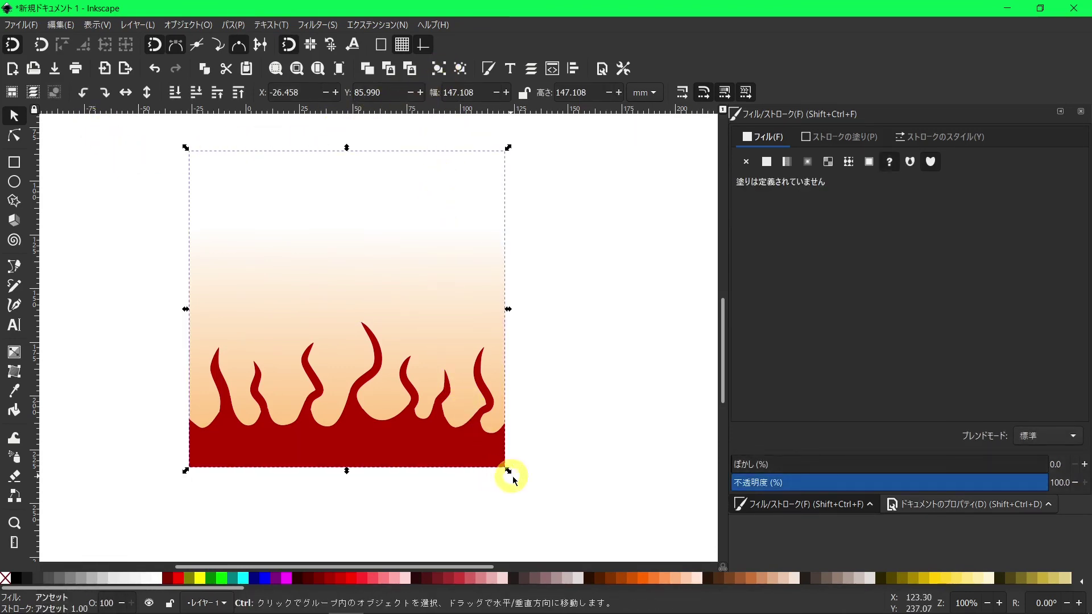
{"action": "left_click_drag", "start_coordinate": [510, 471], "coordinate": [561, 522]}
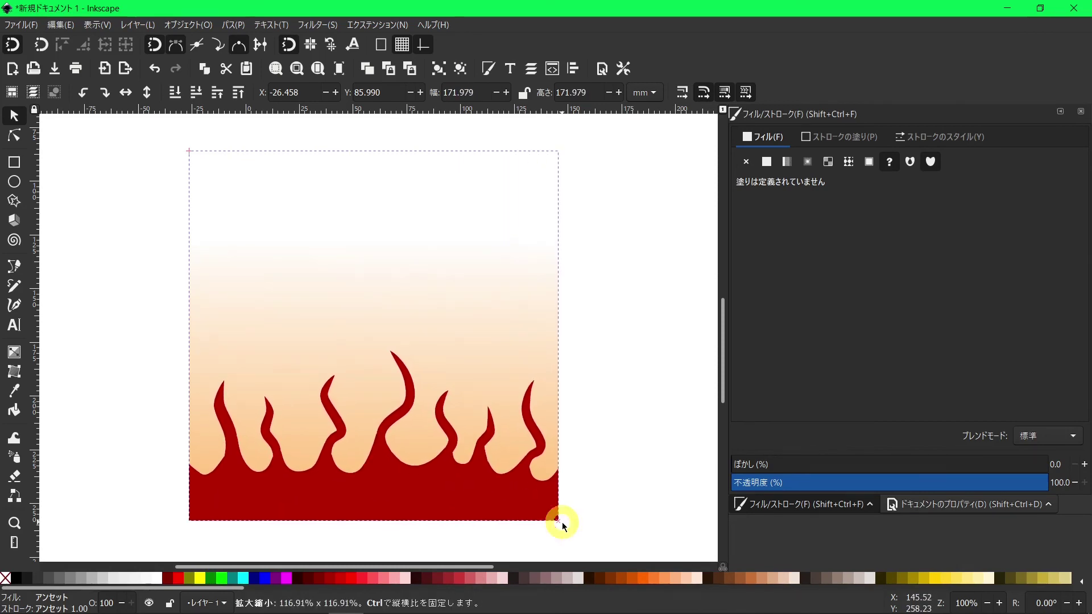
{"action": "left_click", "coordinate": [628, 453]}
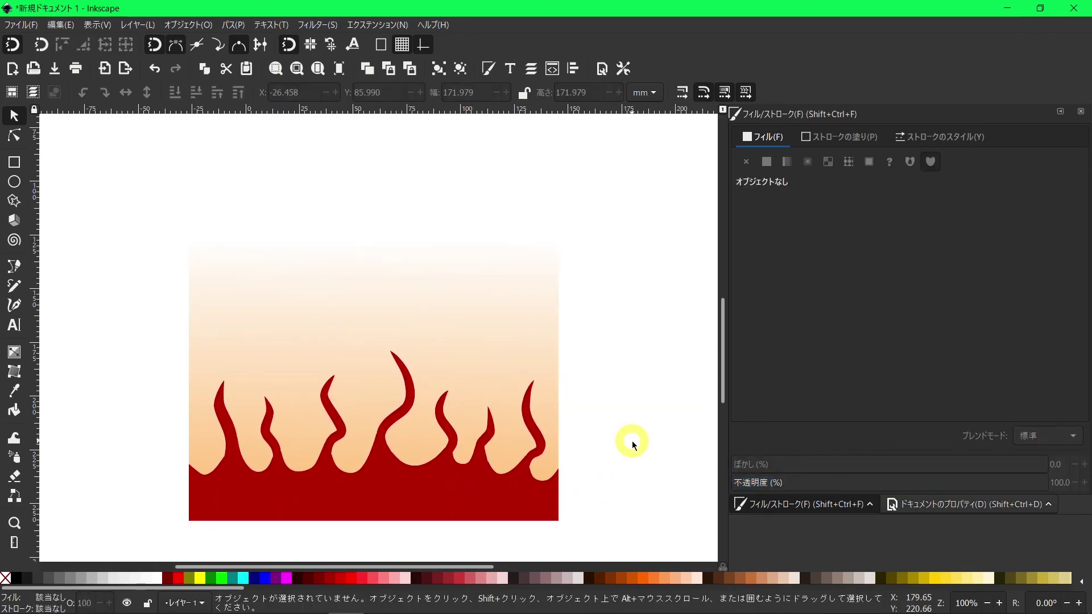